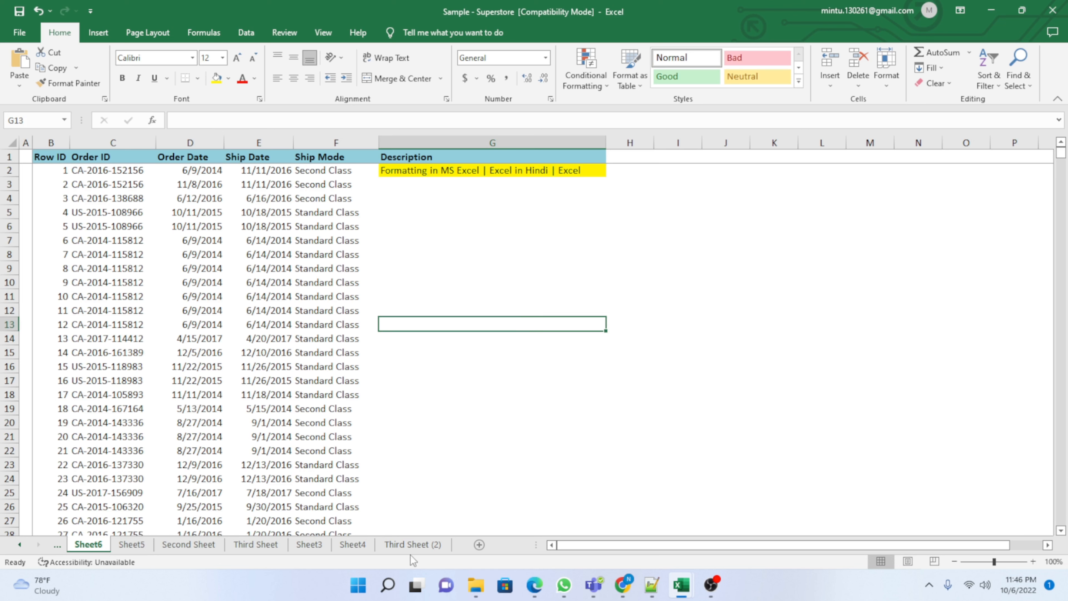
Step: Add two new blank worksheets to the workbook
click(480, 545)
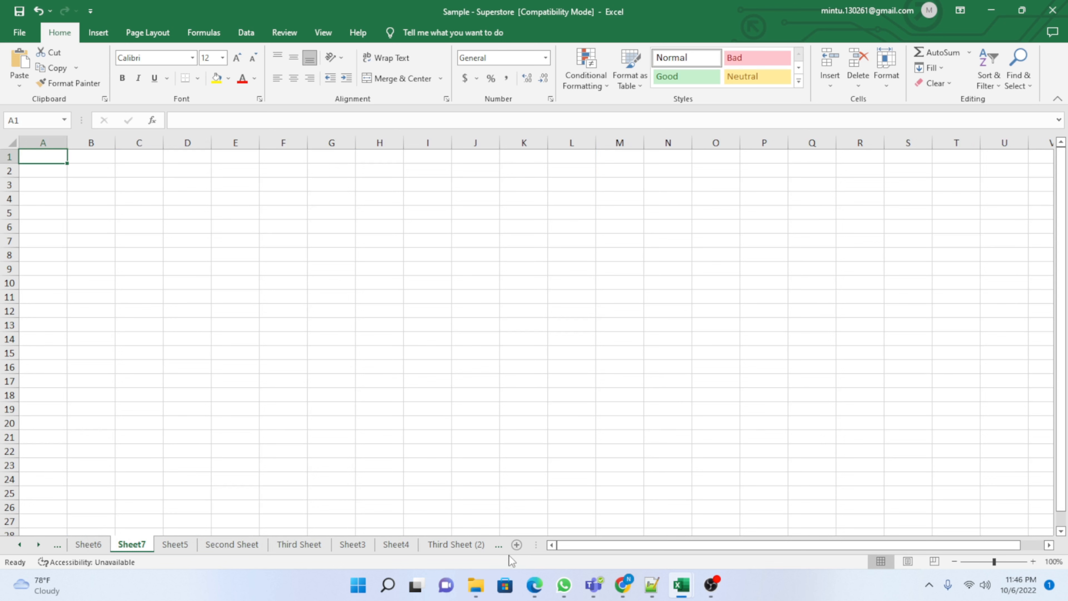
click(517, 545)
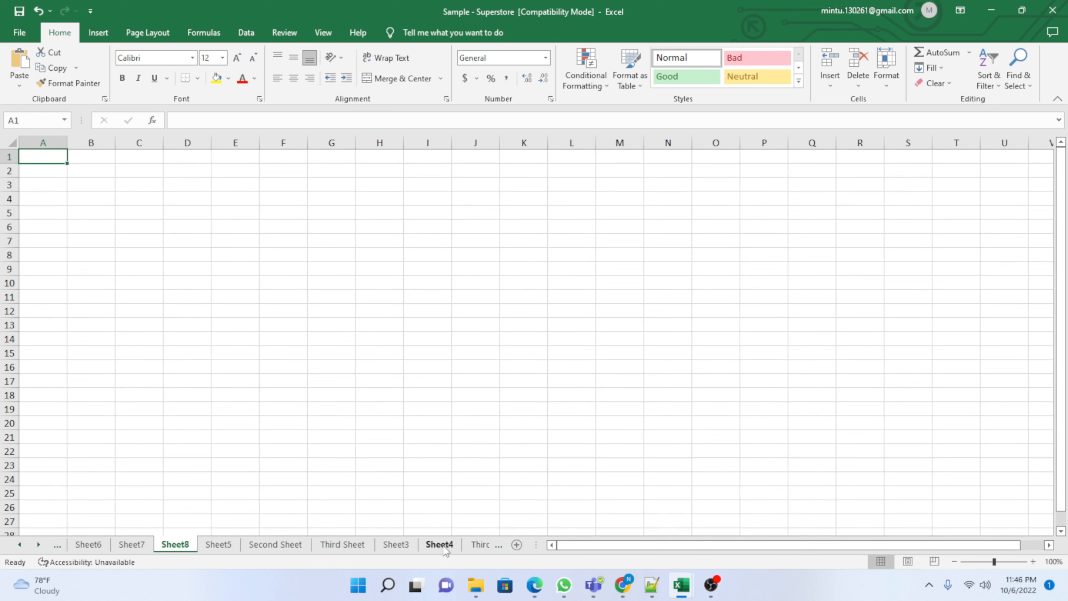
Step: Delete the worksheet Sheet3 permanently from the workbook
click(397, 545)
click(439, 546)
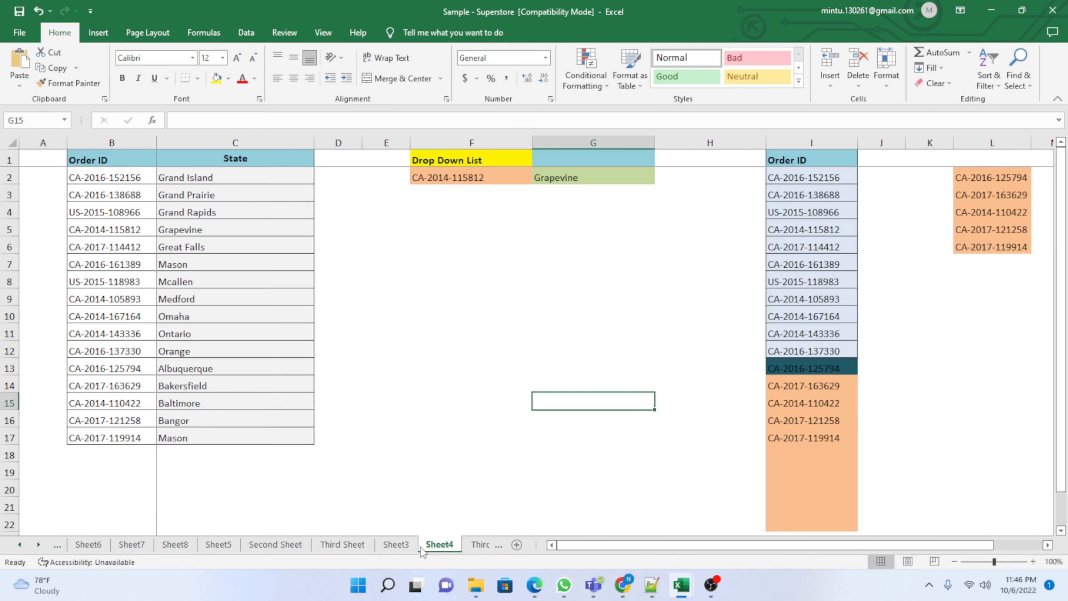
click(402, 547)
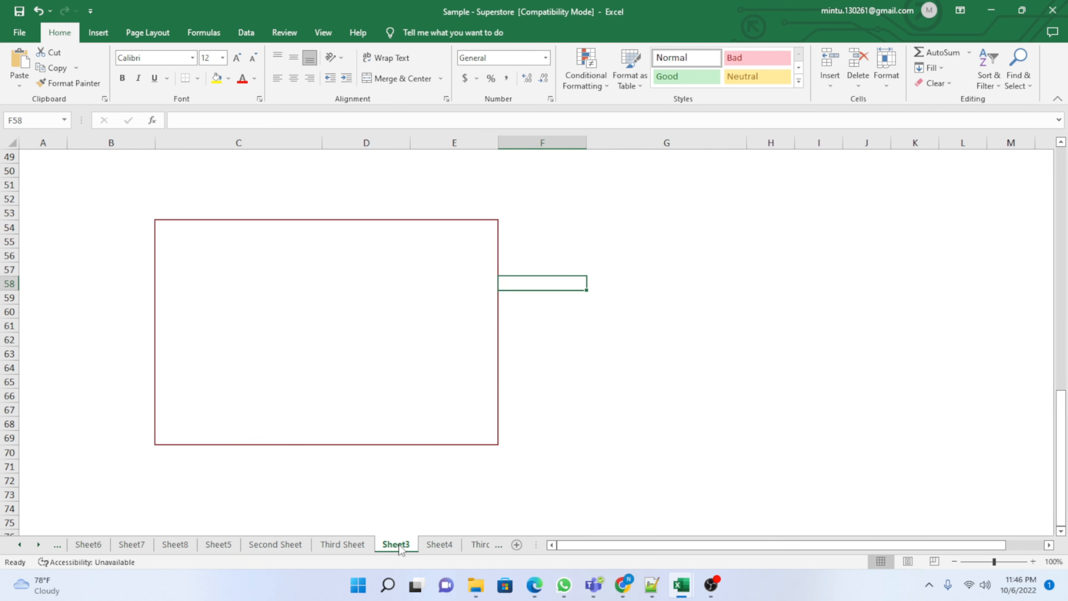
right_click(400, 547)
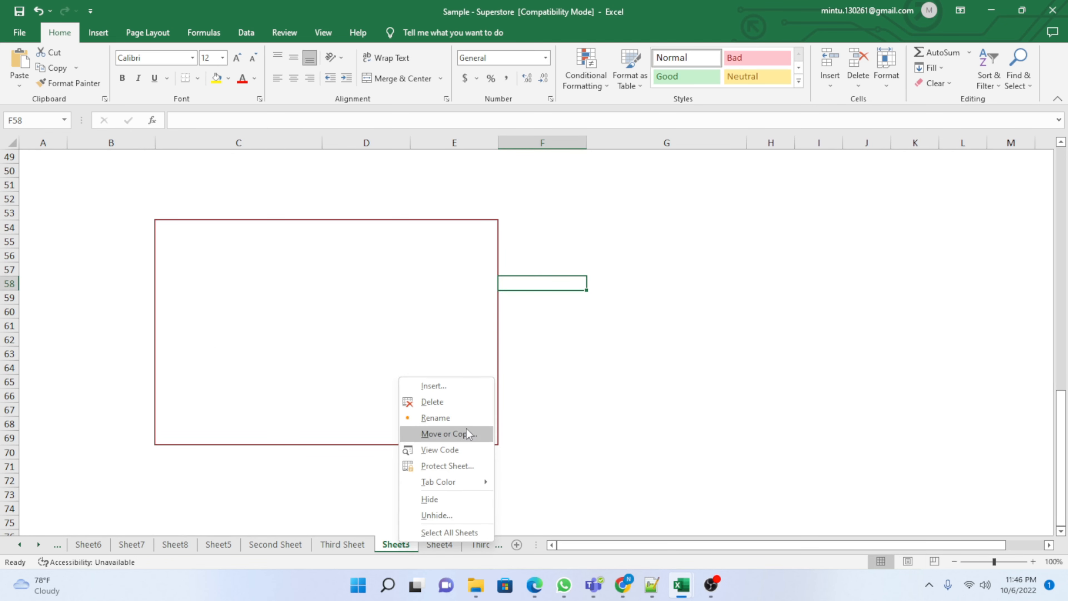
click(452, 402)
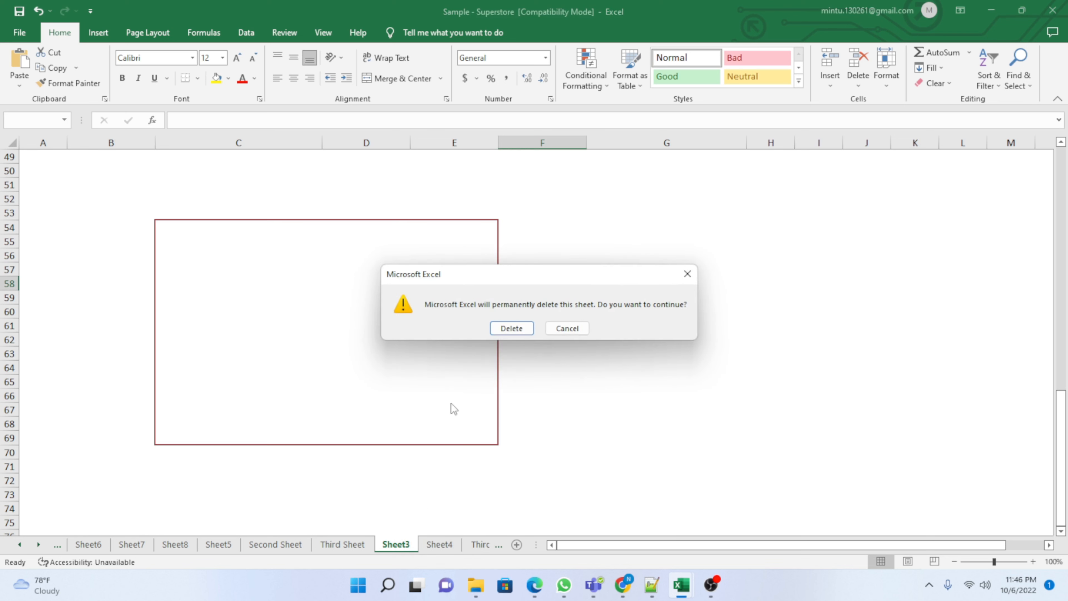
click(511, 328)
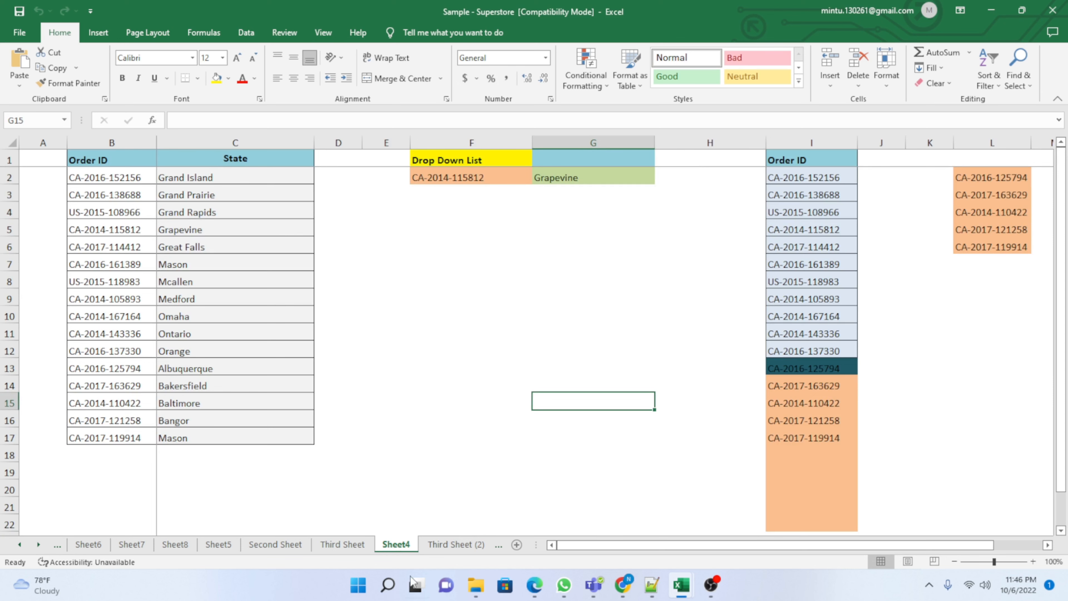
Step: Hide the worksheets Sheet4 and Third Sheet (2), one at a time
right_click(397, 547)
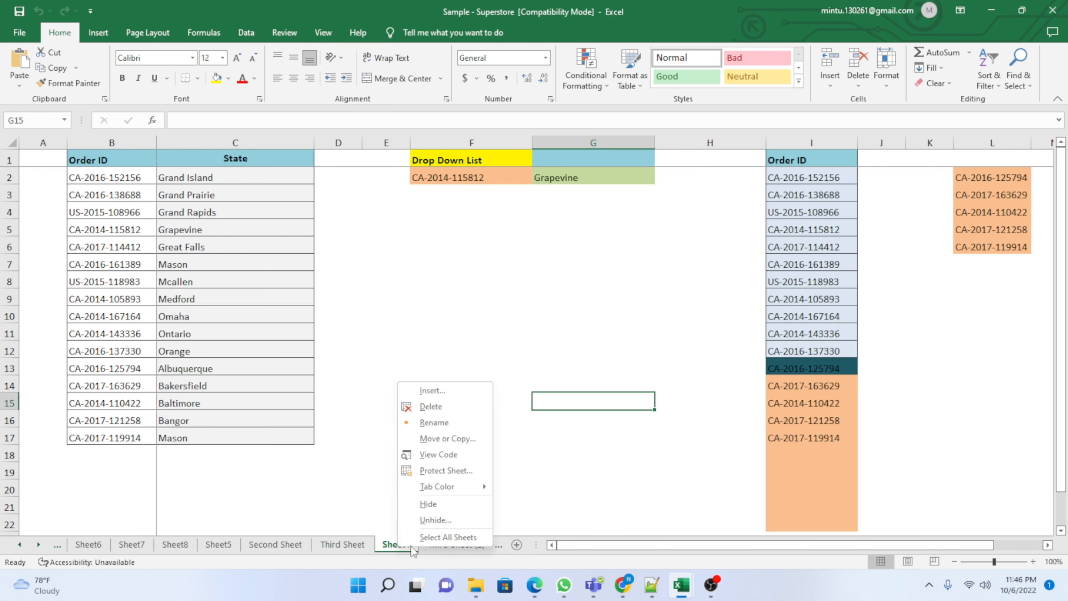
click(428, 504)
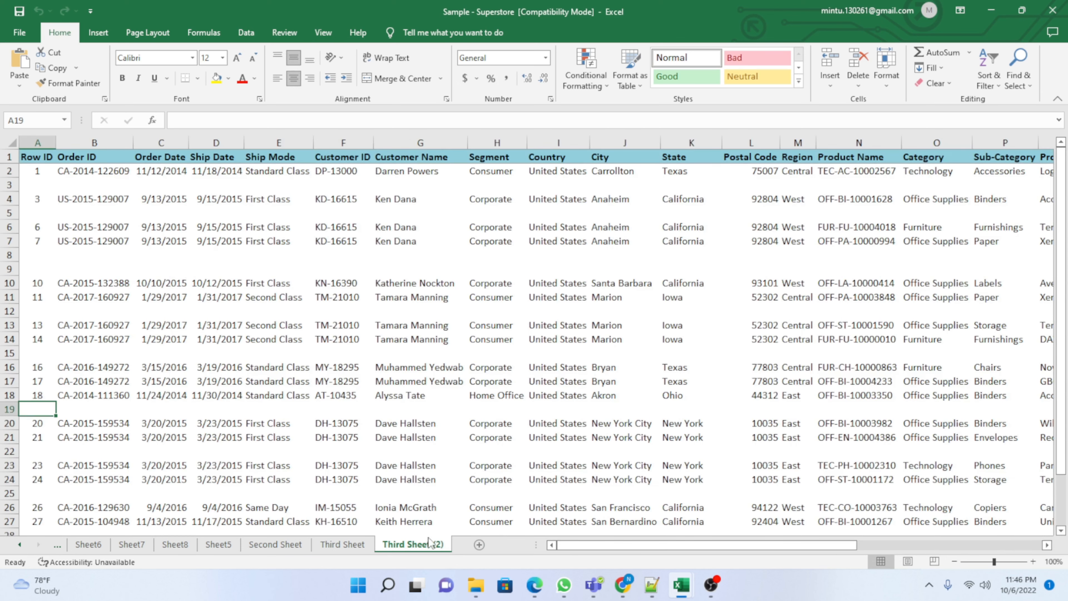
right_click(415, 547)
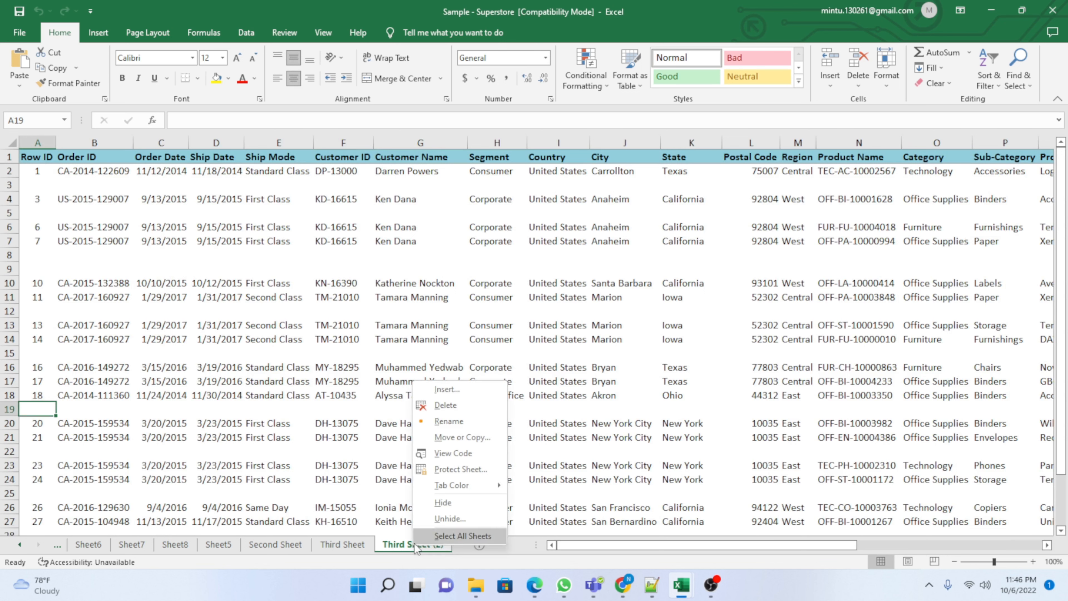
click(445, 502)
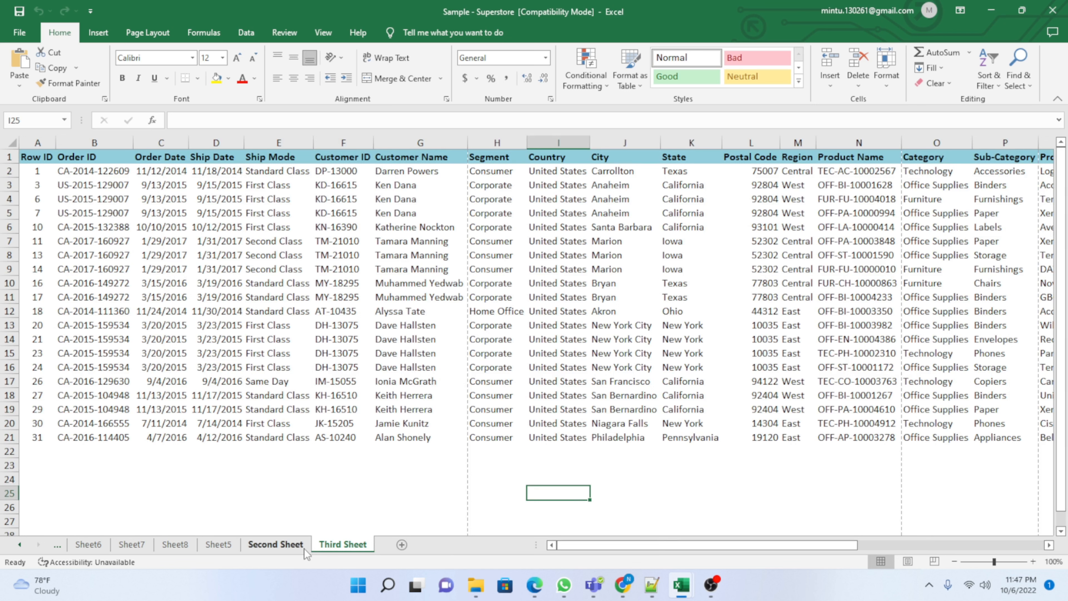
Step: Group Third Sheet, Second Sheet, Sheet5 and Sheet8, and hide all four worksheets at once
ctrl+click(288, 545)
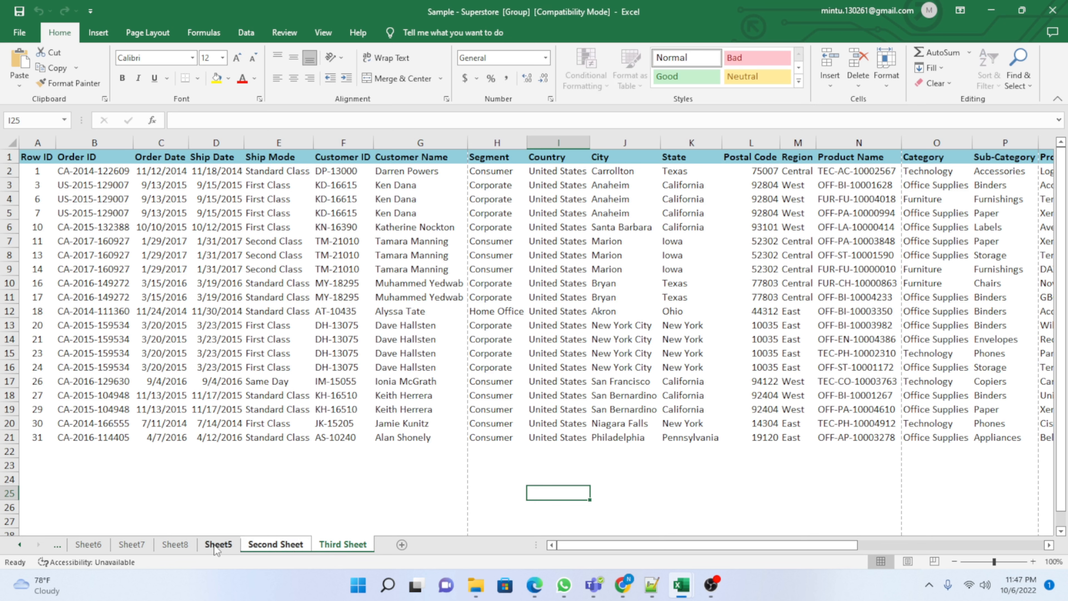
shift+click(177, 544)
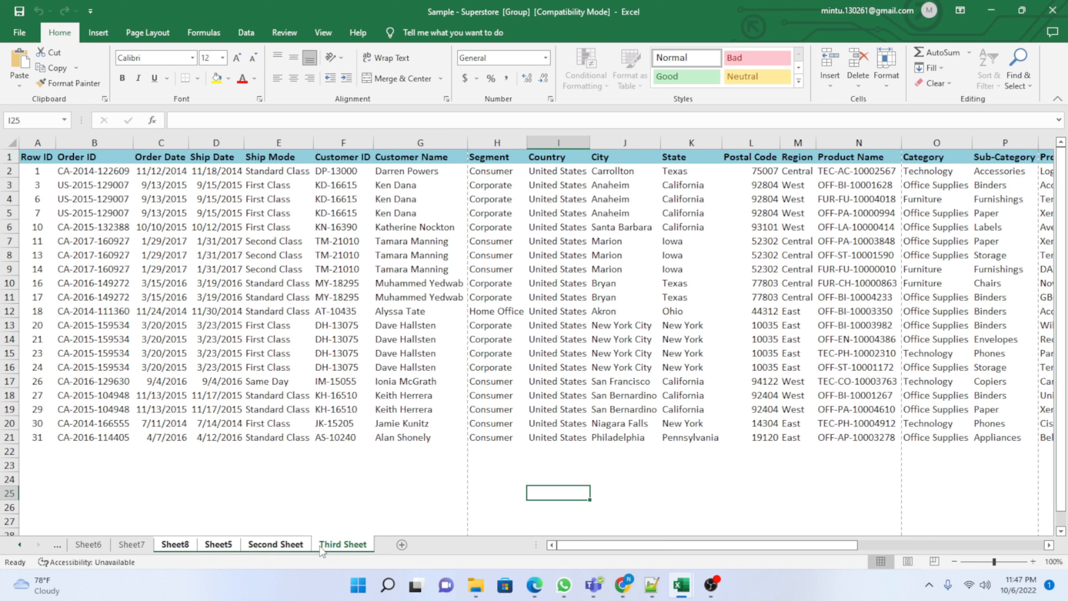
right_click(280, 546)
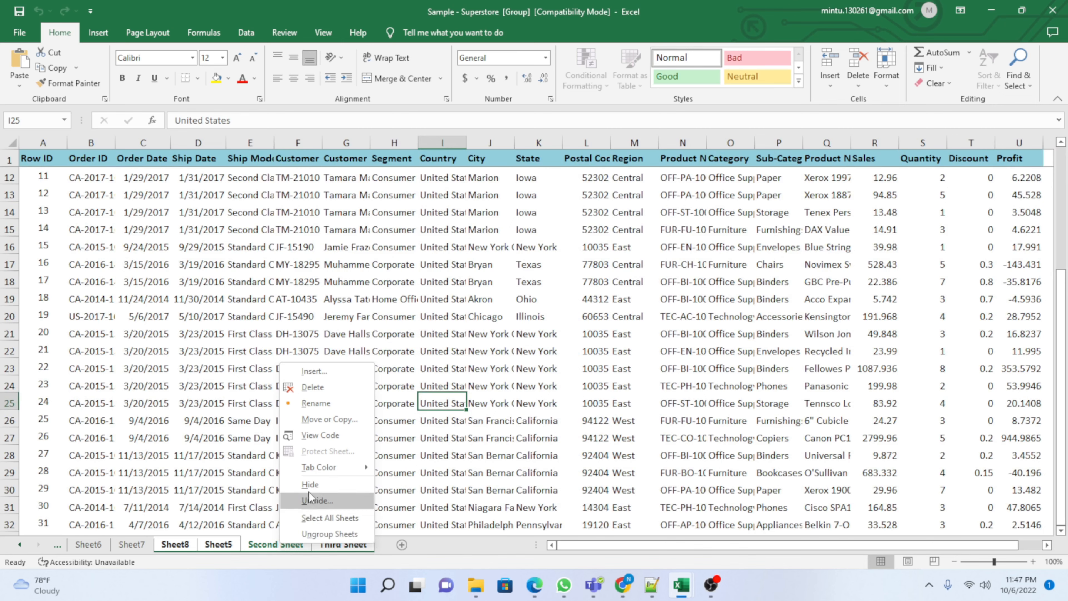
click(309, 484)
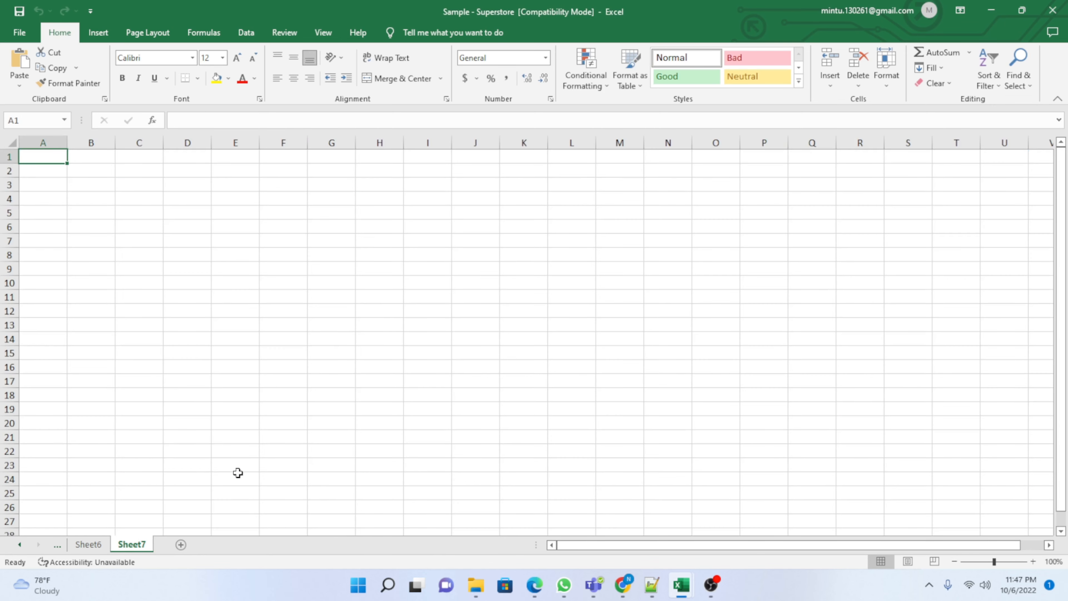
click(189, 440)
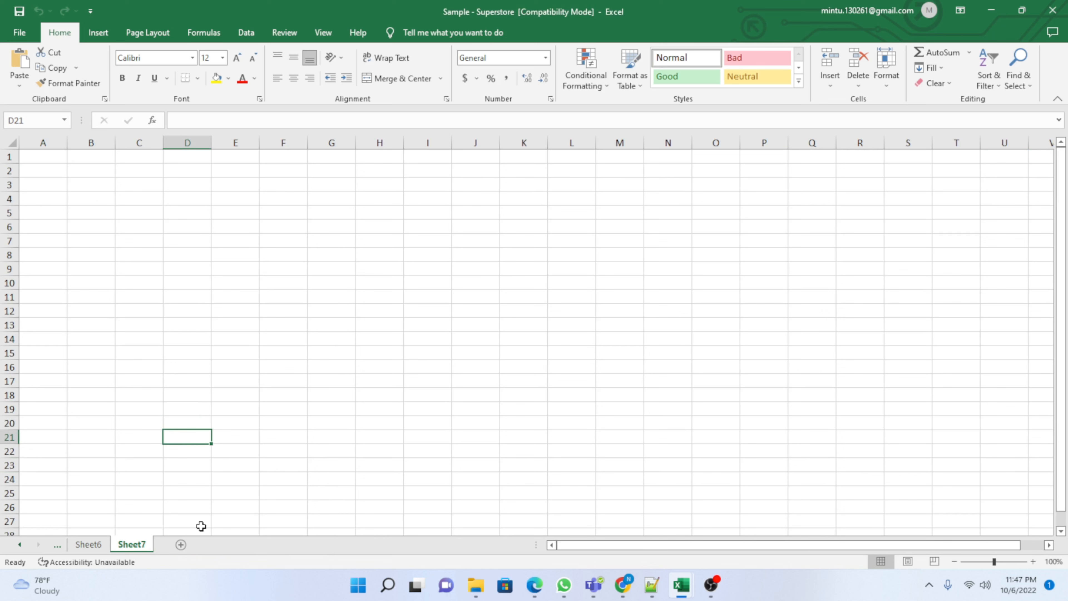
Step: Unhide the Vlookup+Match worksheet
right_click(131, 547)
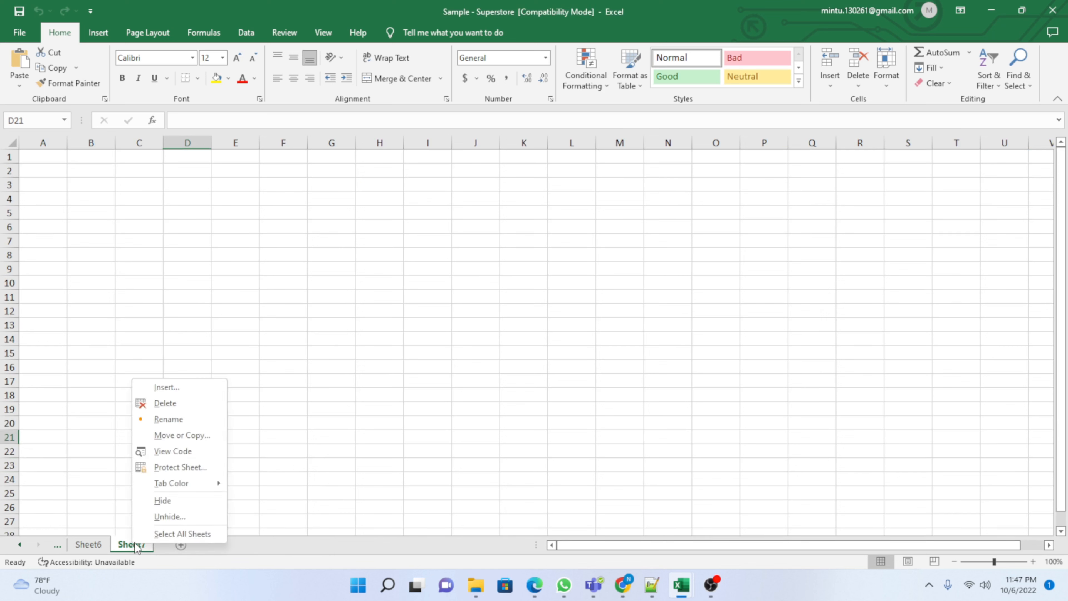
click(168, 518)
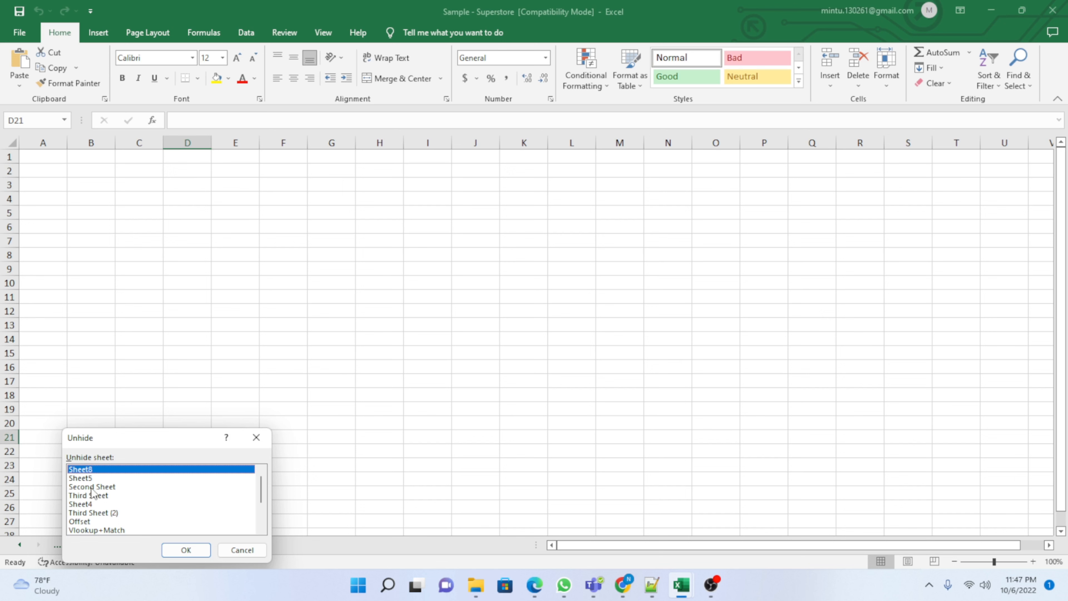
click(100, 530)
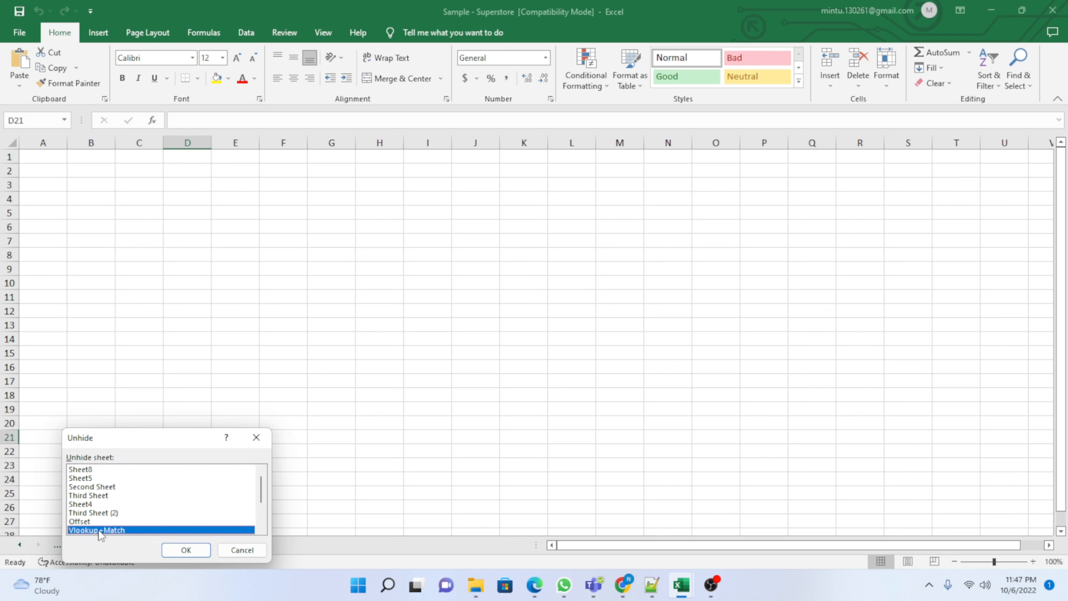
click(185, 550)
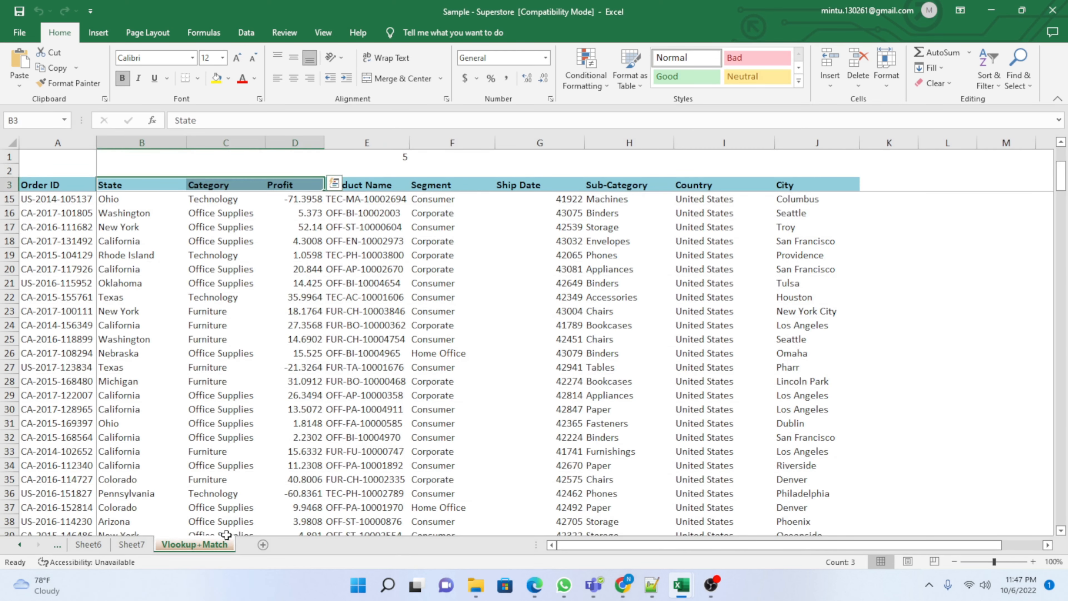
Step: Unhide the Third Sheet (2) worksheet from the list of hidden sheets
right_click(202, 548)
click(241, 519)
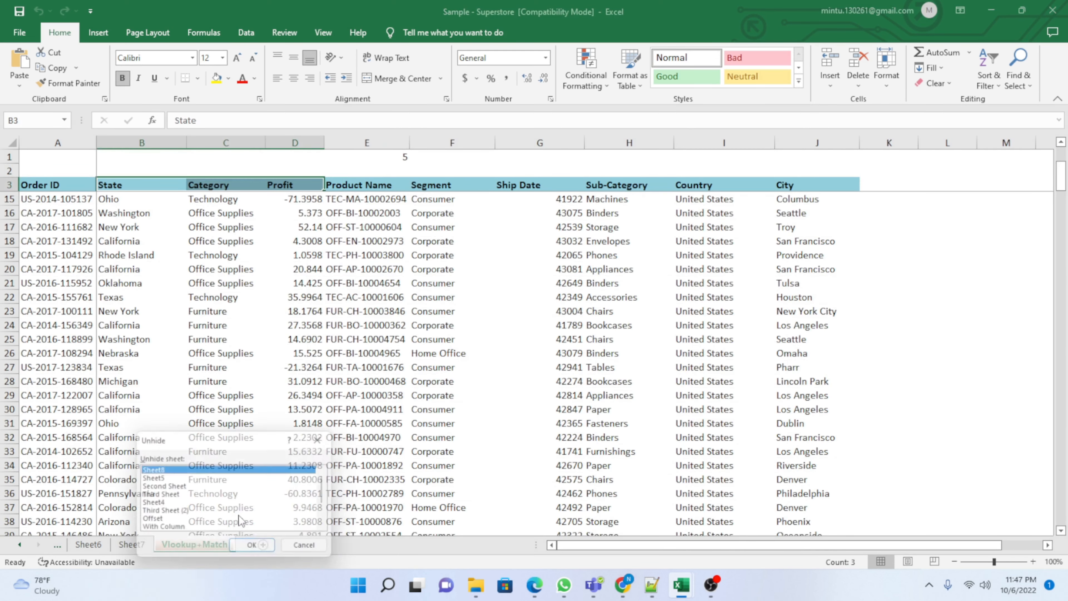
click(150, 478)
click(153, 487)
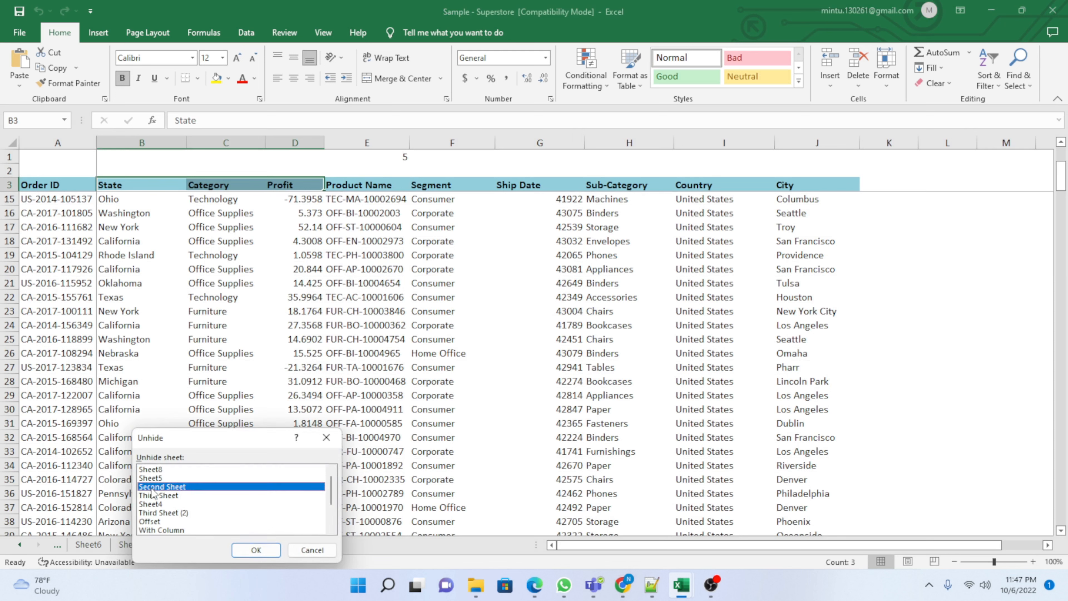
click(154, 471)
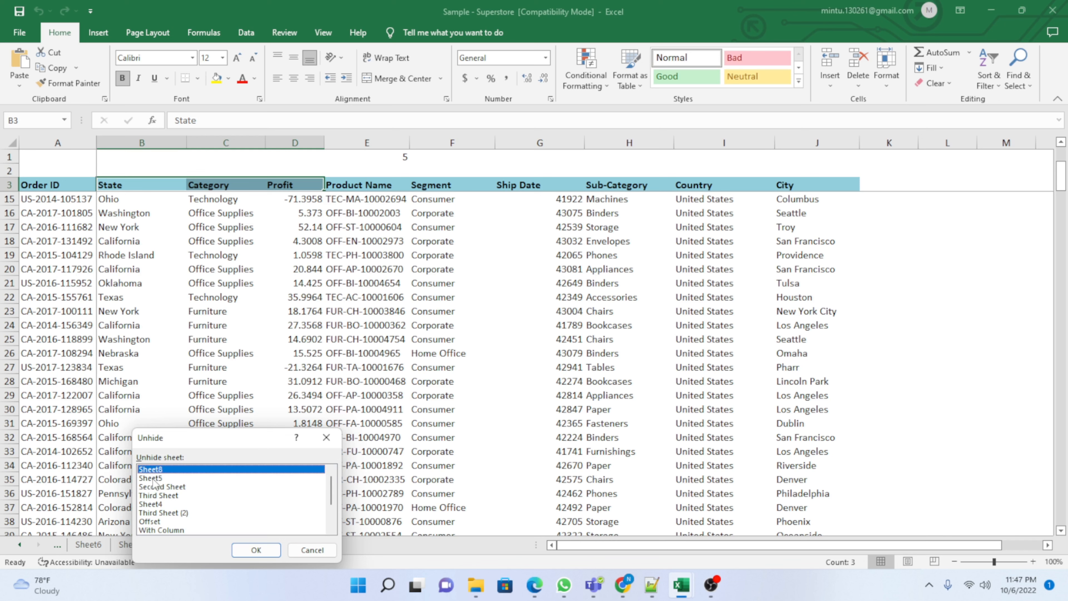
click(152, 478)
click(155, 495)
click(150, 504)
click(145, 513)
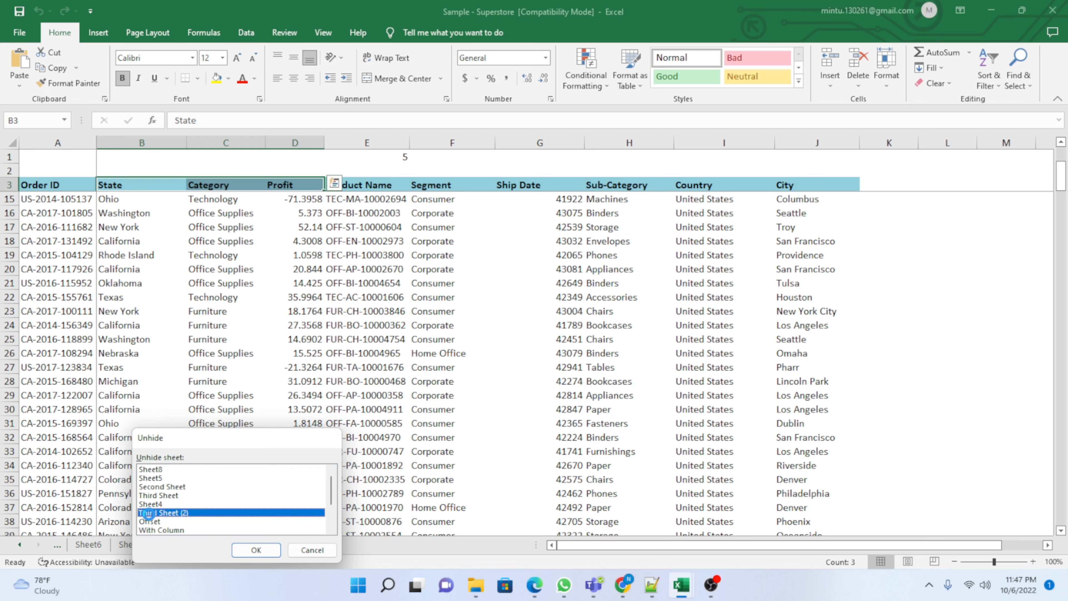
double_click(145, 513)
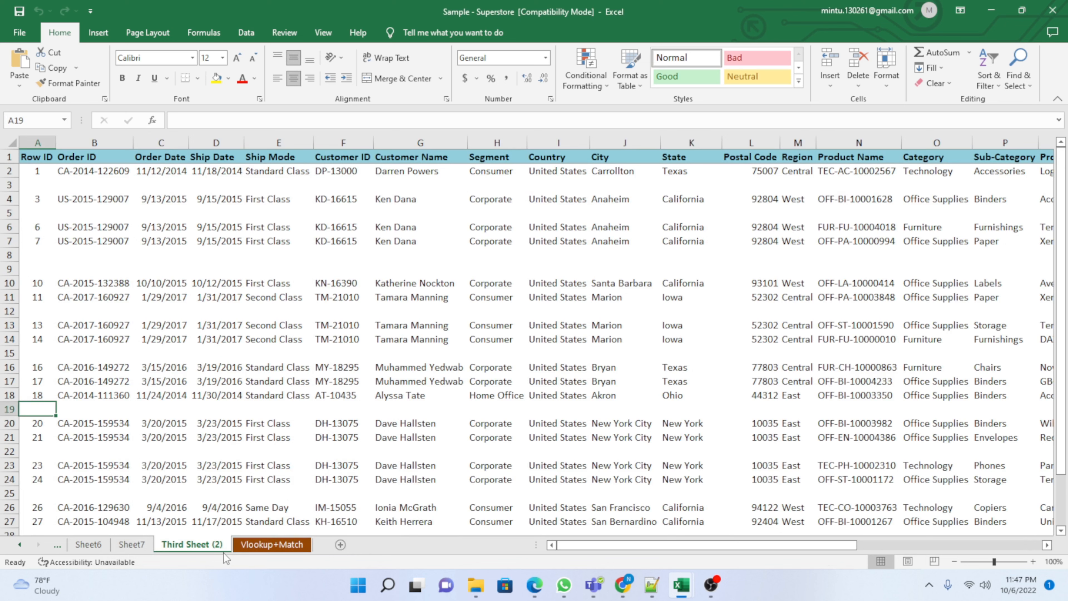
Step: From Sheet7, look through the list of hidden sheets and unhide the With Column worksheet
click(144, 543)
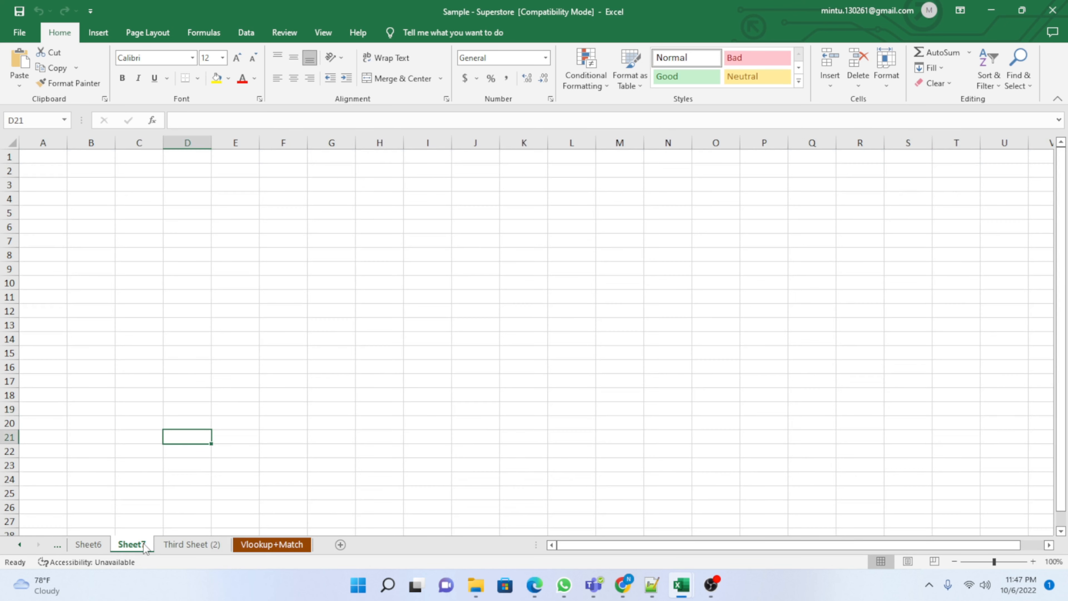
click(379, 450)
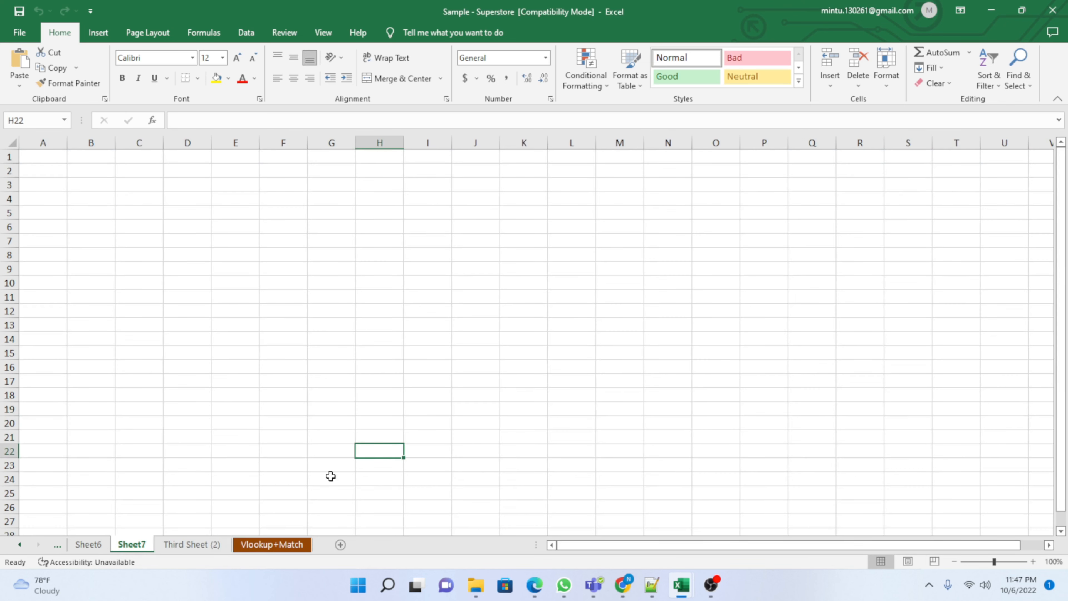
right_click(143, 543)
click(189, 518)
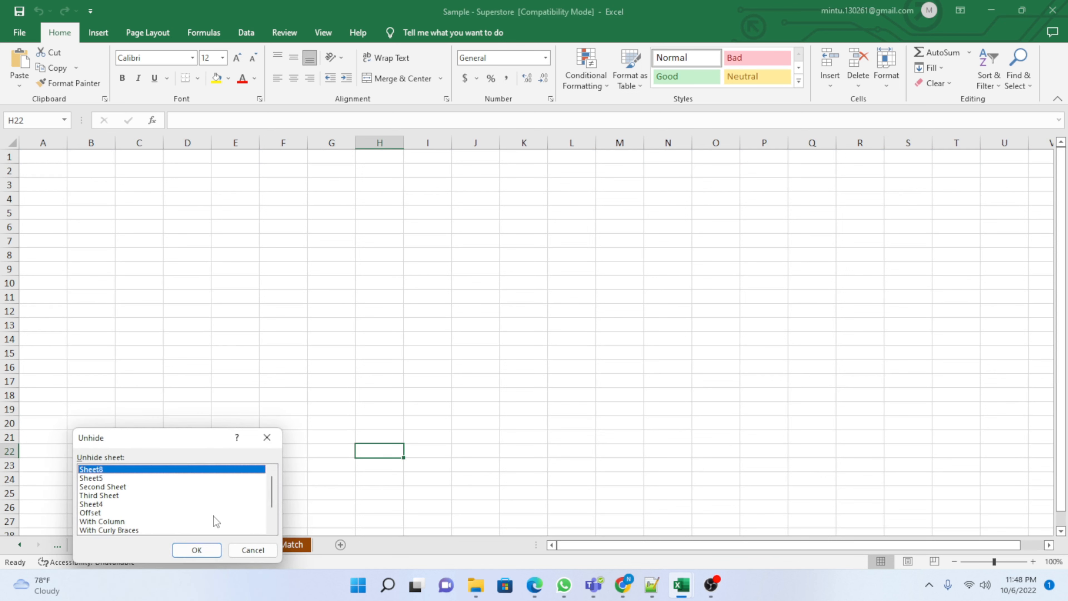
key(Down)
key(Down)
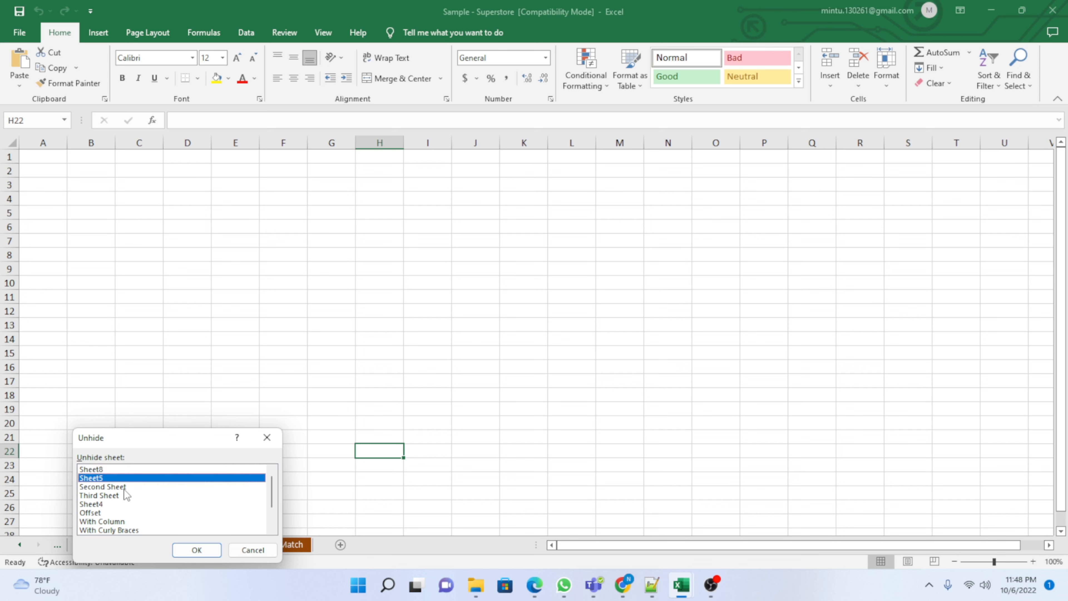
key(Down)
key(Down)
key(Down)
key(Down)
key(Down)
key(Down)
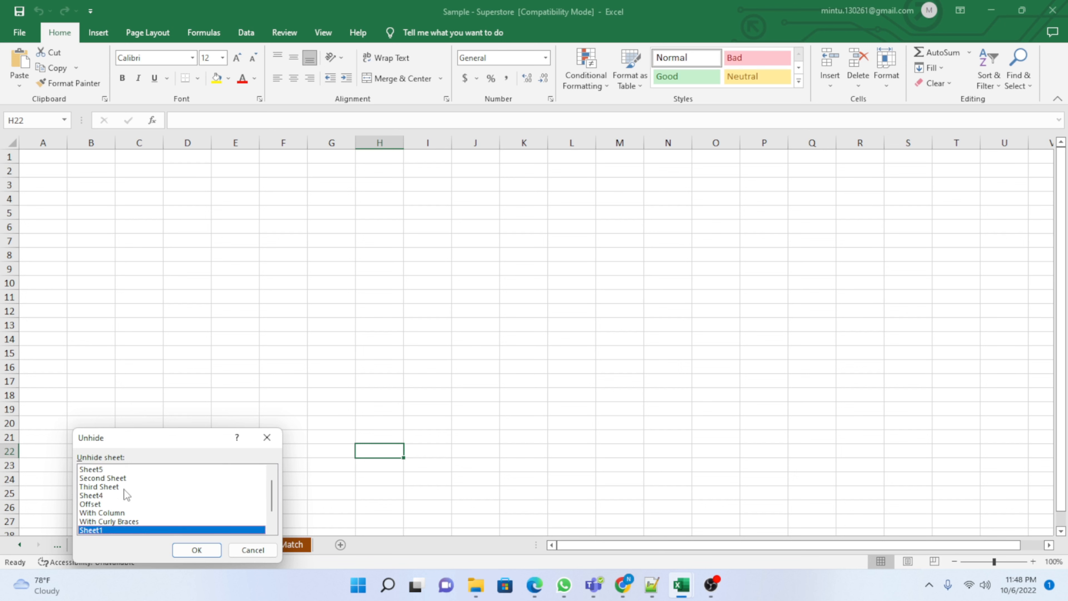
key(Up)
key(Up)
key(Up)
key(Up)
key(Down)
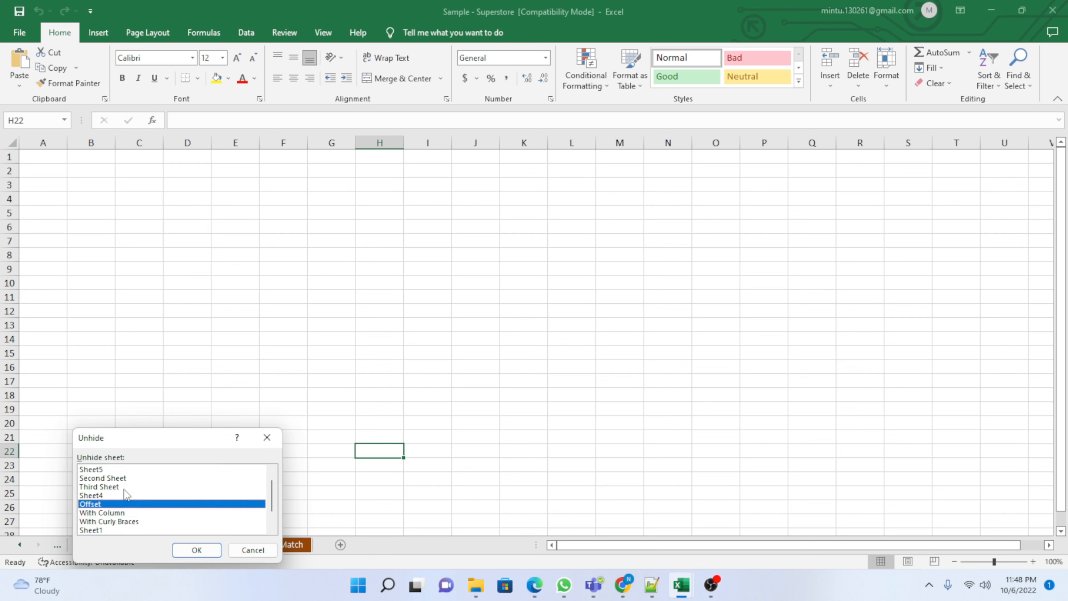
key(Down)
key(Down)
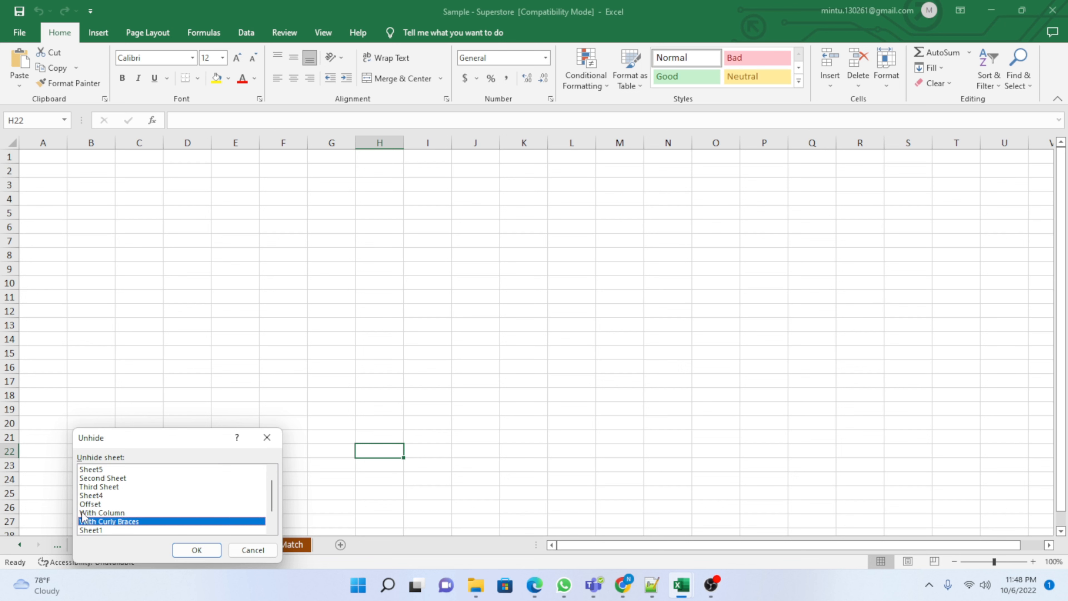
key(Up)
key(Up)
key(Up)
key(Up)
key(Up)
key(Down)
key(Down)
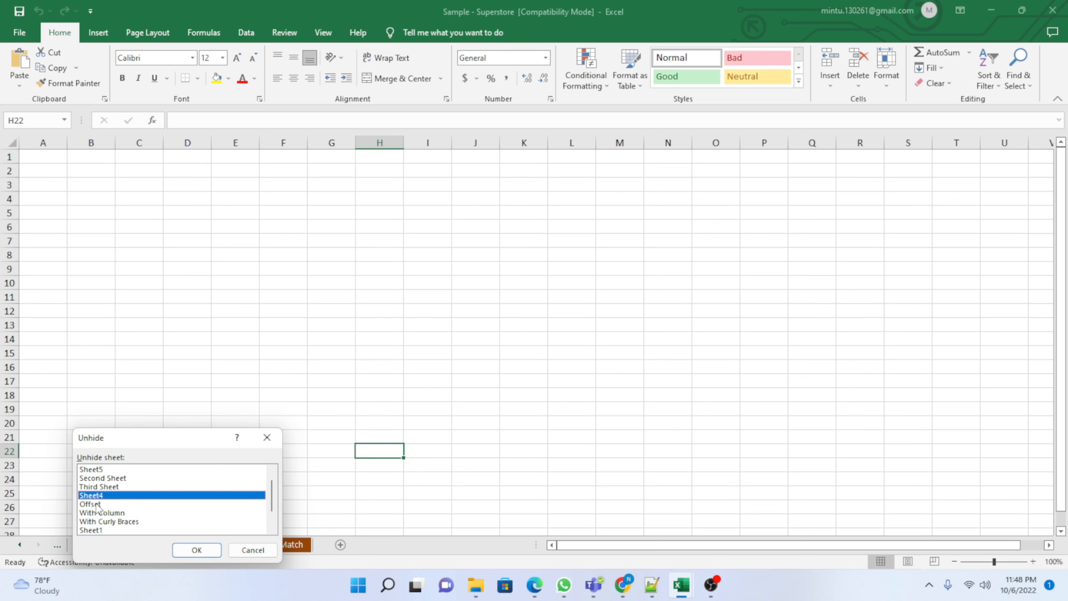
click(100, 512)
click(194, 549)
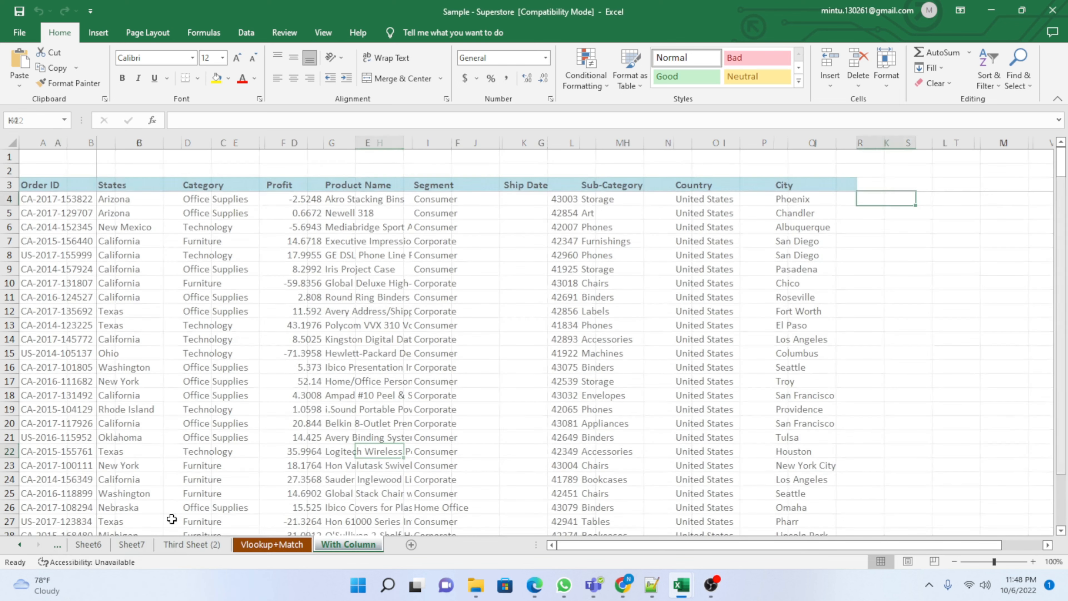
Step: From Sheet7, unhide the Sheet4 worksheet
right_click(132, 544)
click(169, 515)
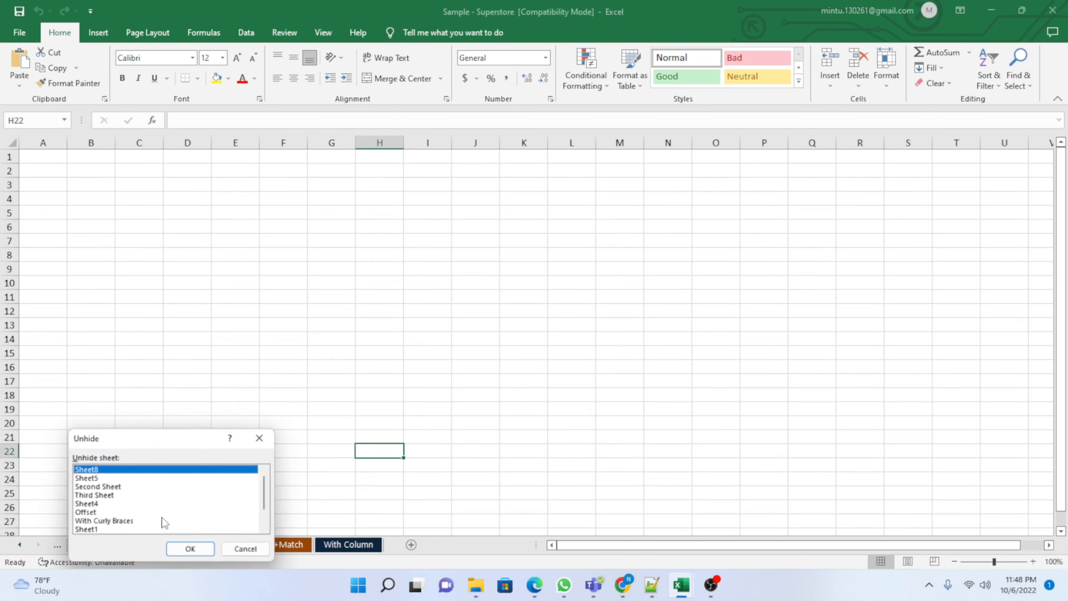
click(94, 504)
click(190, 549)
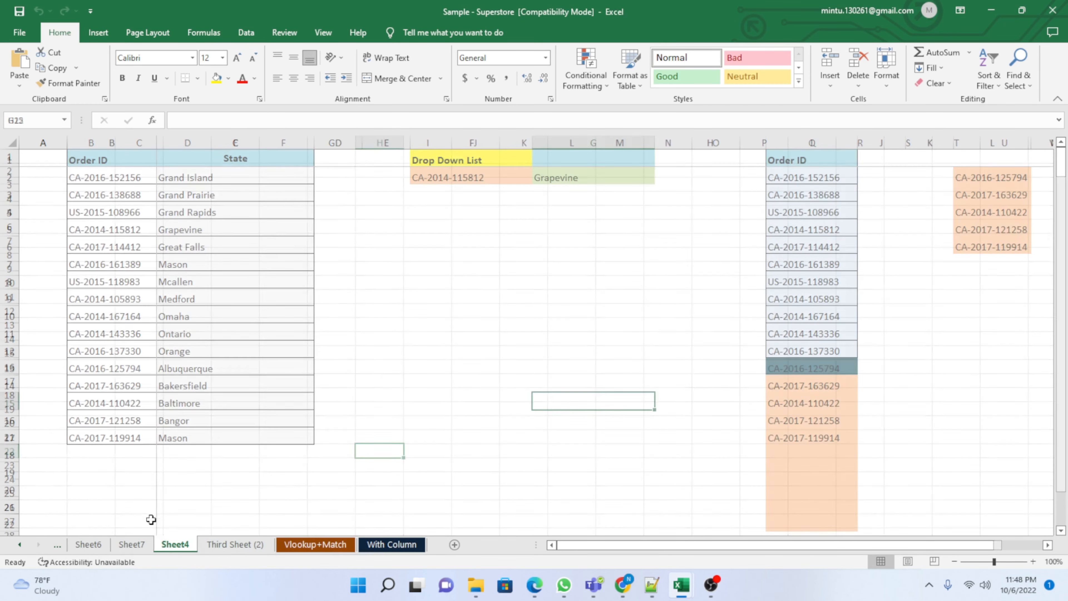
Step: Unhide the With Curly Braces worksheet from the list of hidden sheets
right_click(174, 546)
click(204, 522)
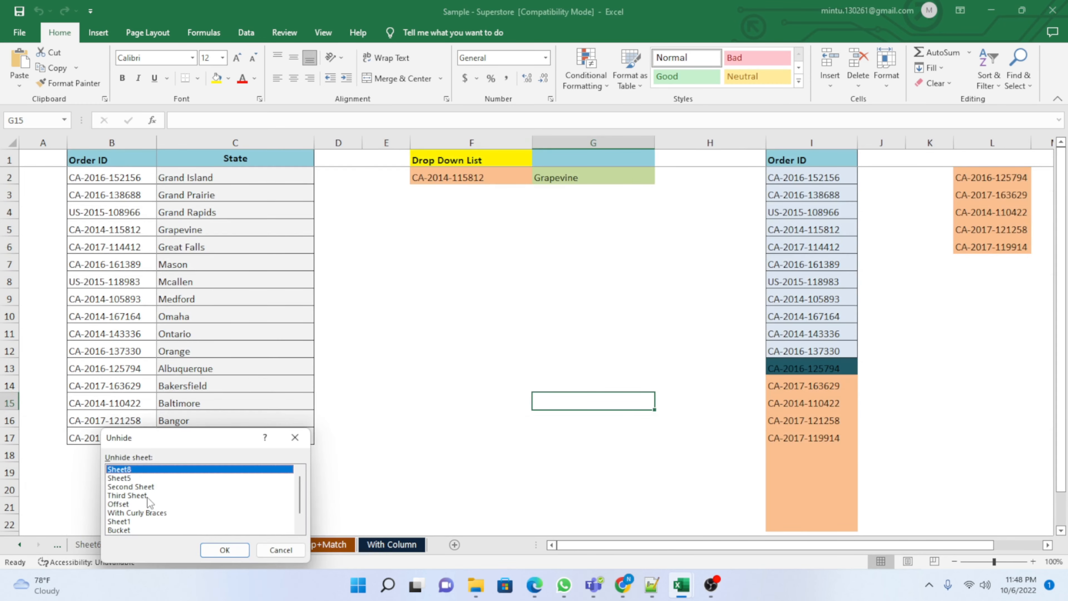
click(145, 516)
click(218, 547)
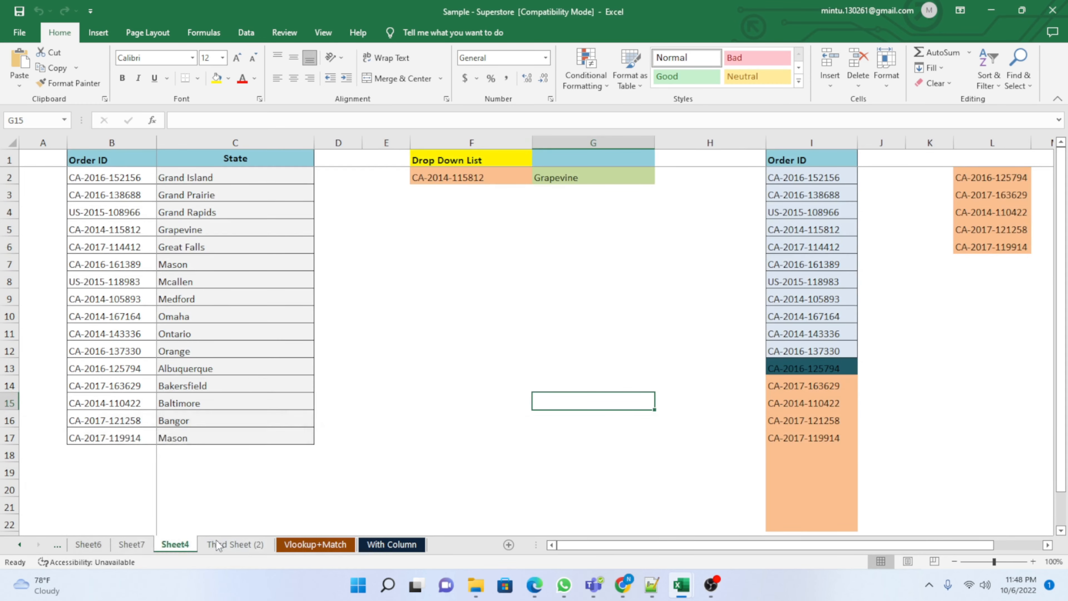
Step: Switch to Third Sheet (2) and unhide the Second Sheet worksheet
click(218, 546)
right_click(186, 549)
click(222, 520)
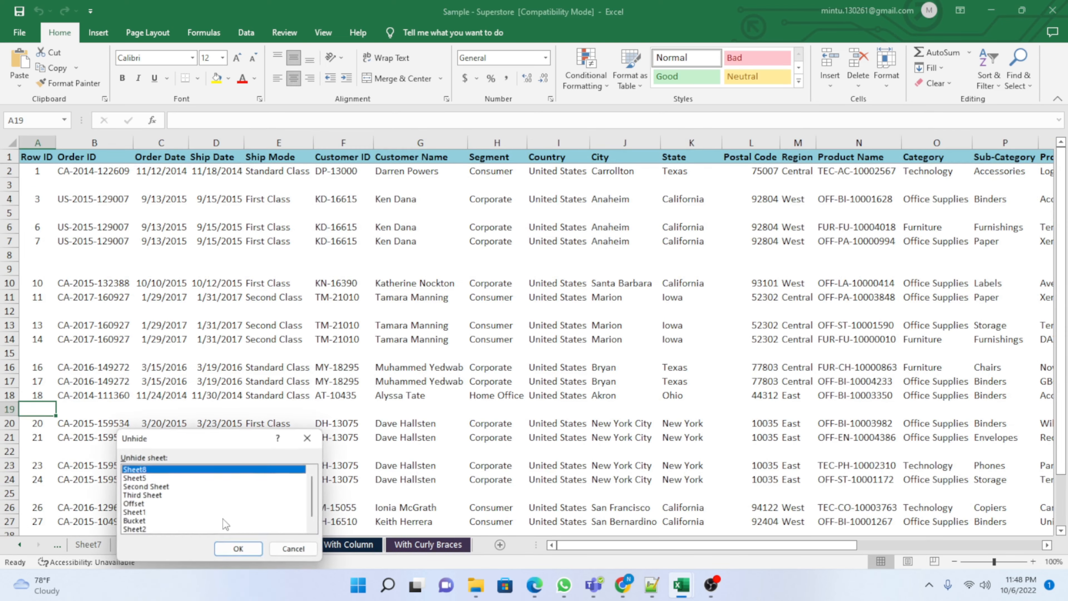
click(150, 487)
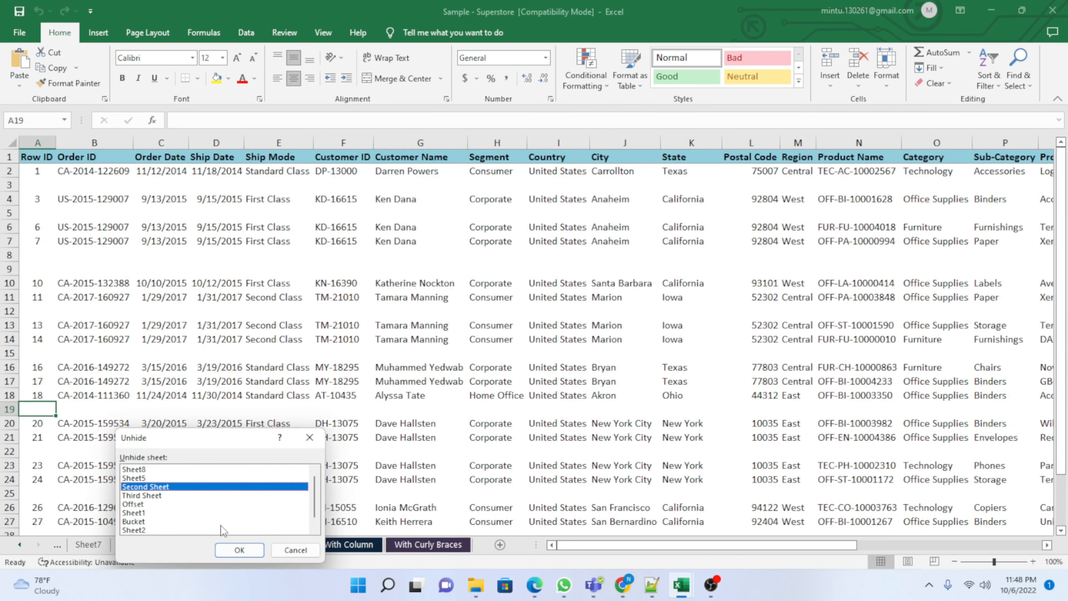
click(227, 549)
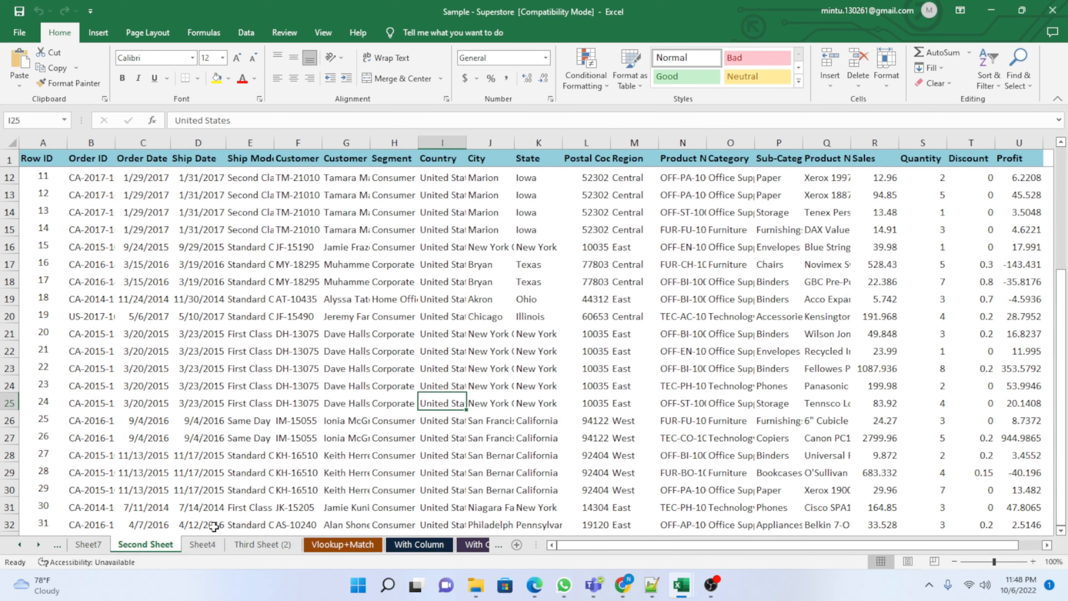
Step: Unhide the Third Sheet worksheet and select the empty cell E24 below its data
right_click(162, 545)
click(193, 511)
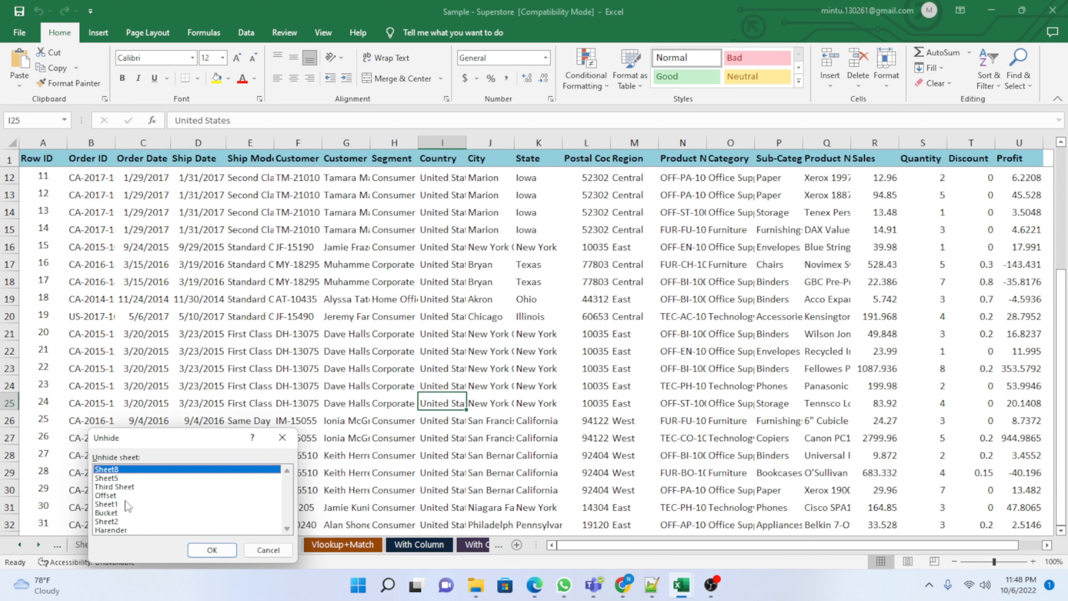
click(110, 488)
click(209, 550)
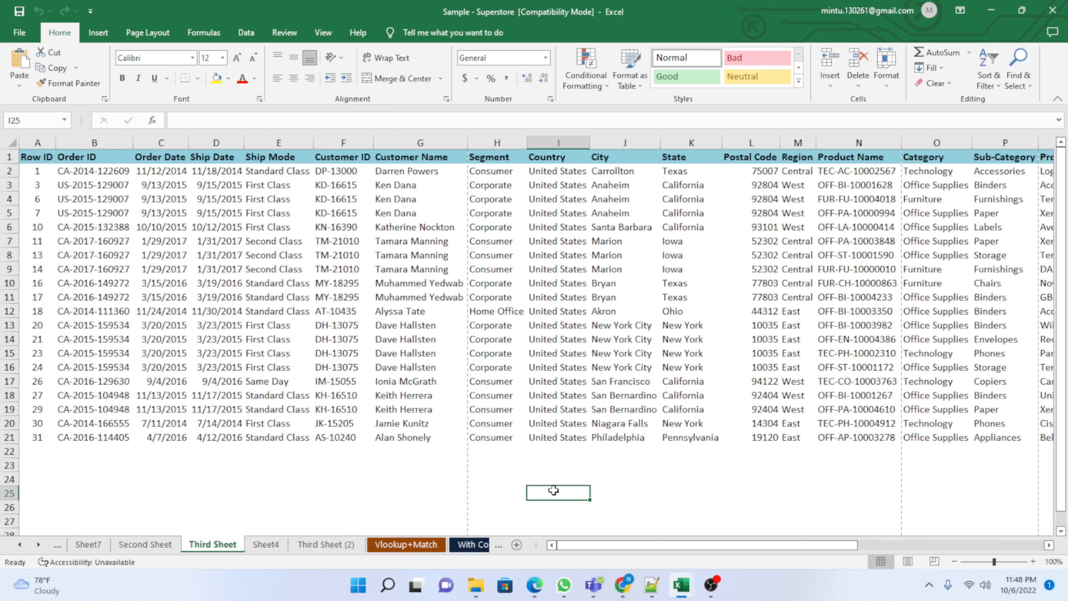
click(262, 484)
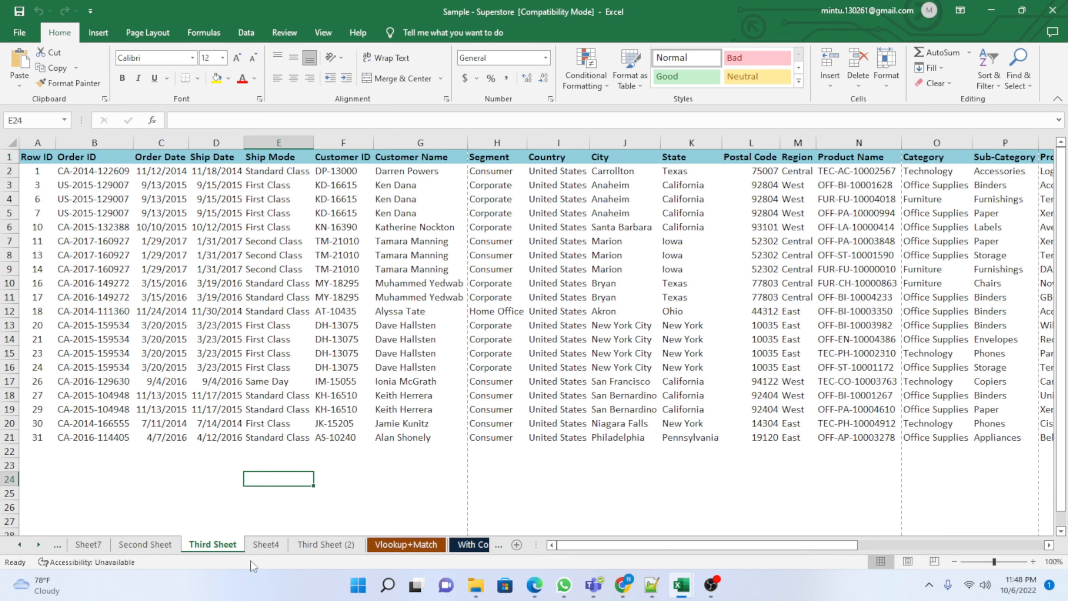
Step: Look through the row of worksheet tabs to its end, back to Master, and to the end again without changing sheets
mouse_move(42, 587)
click(39, 545)
click(38, 545)
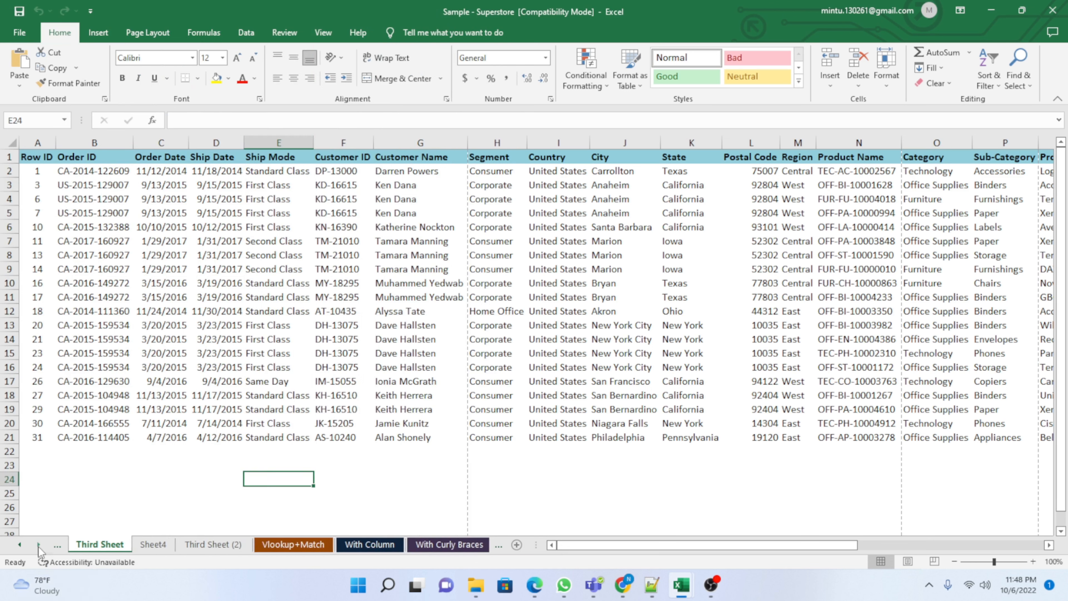
click(39, 545)
click(39, 545)
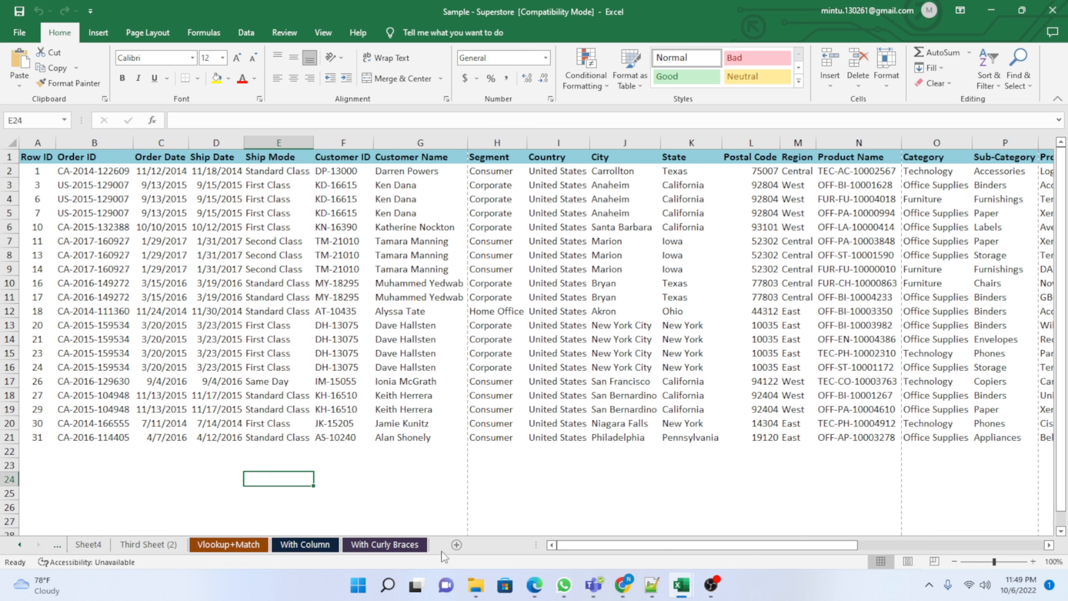
click(21, 545)
click(21, 545)
click(20, 545)
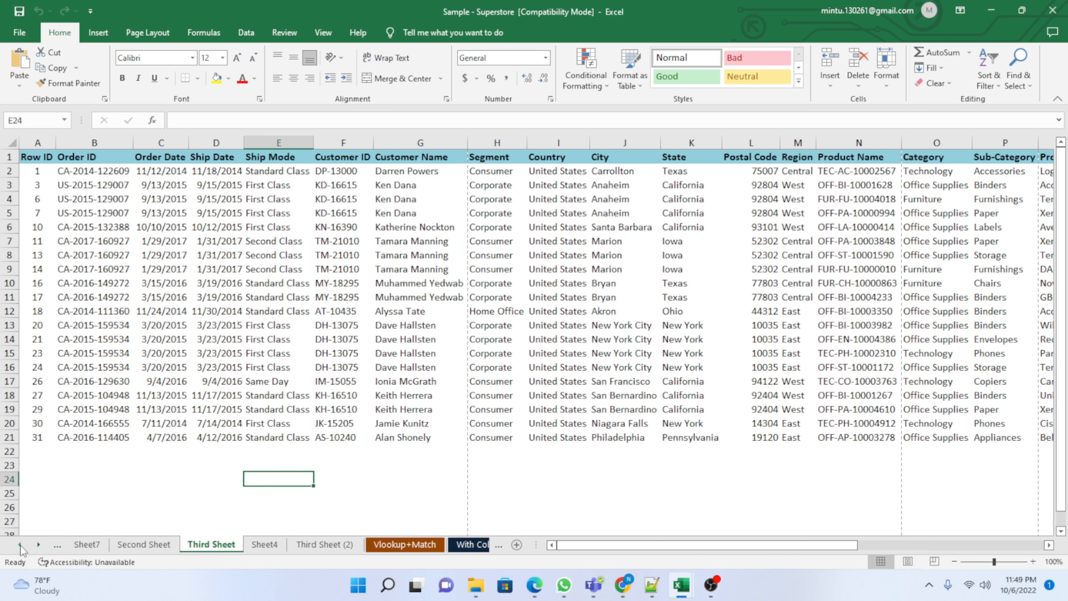
click(20, 545)
click(20, 545)
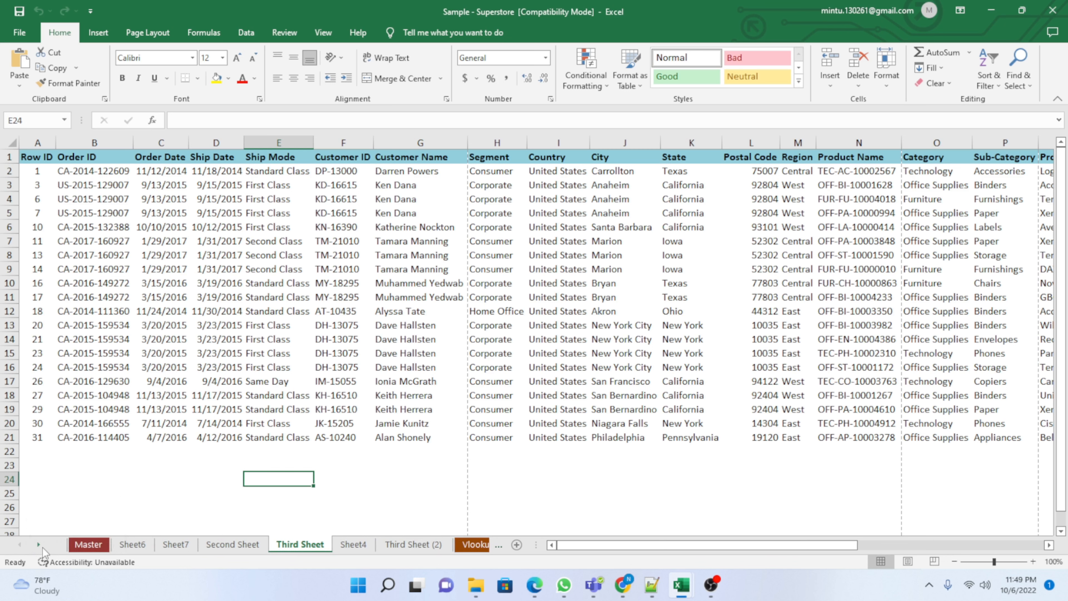
click(38, 544)
click(38, 544)
click(39, 543)
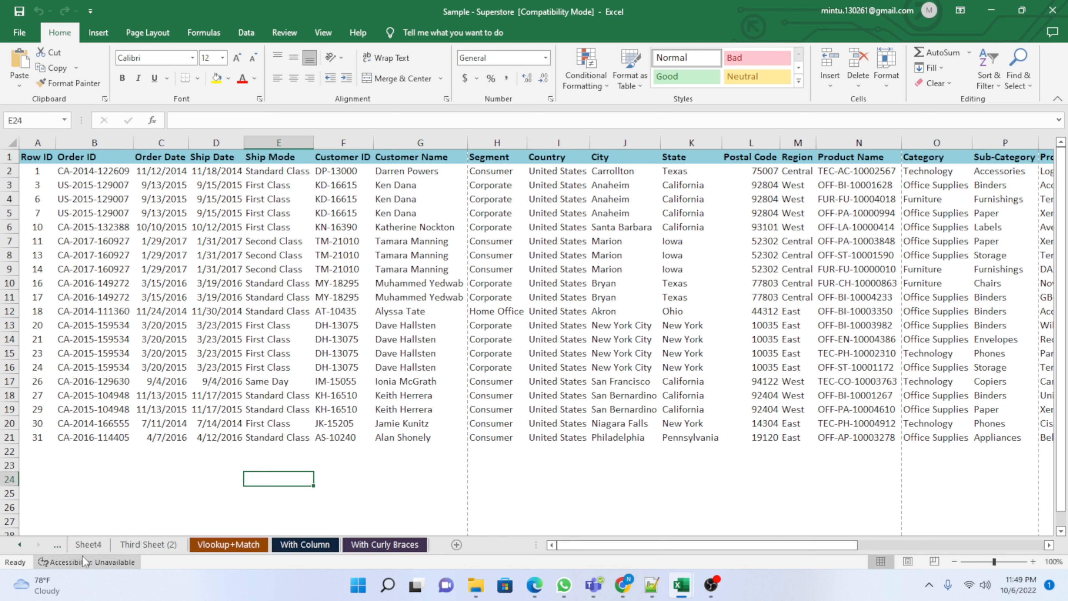
Step: Step back through the preceding worksheets from Third Sheet until Master is active
click(57, 547)
click(57, 548)
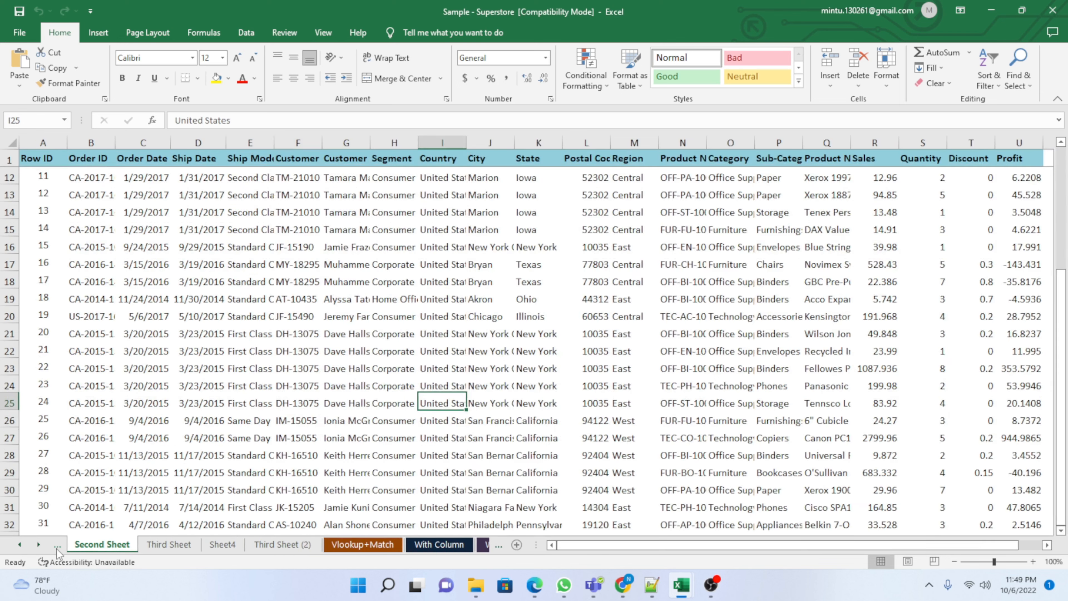
click(57, 548)
click(57, 549)
click(57, 548)
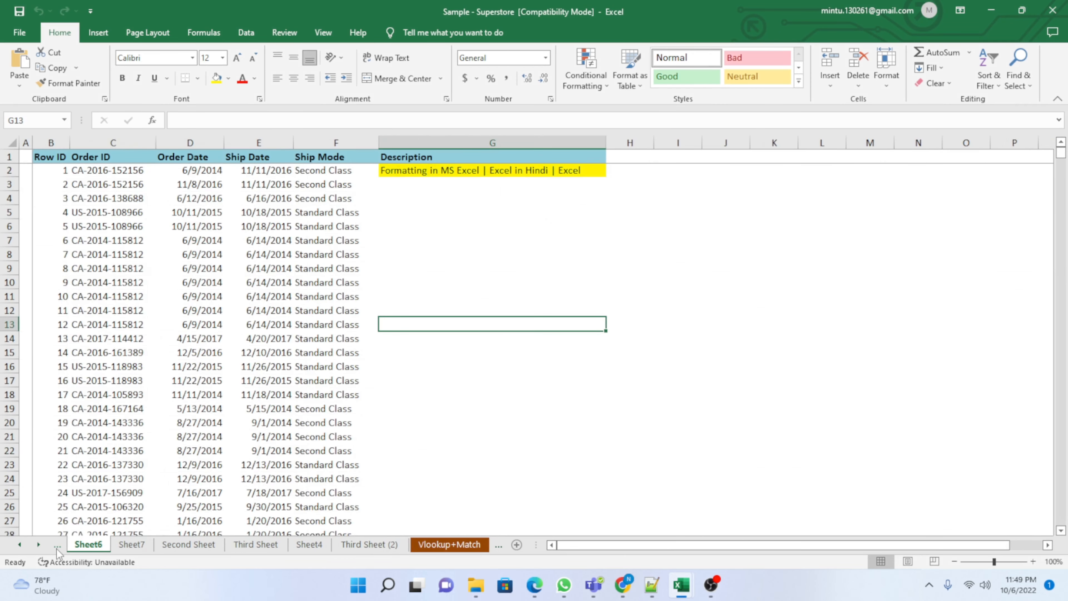
click(57, 548)
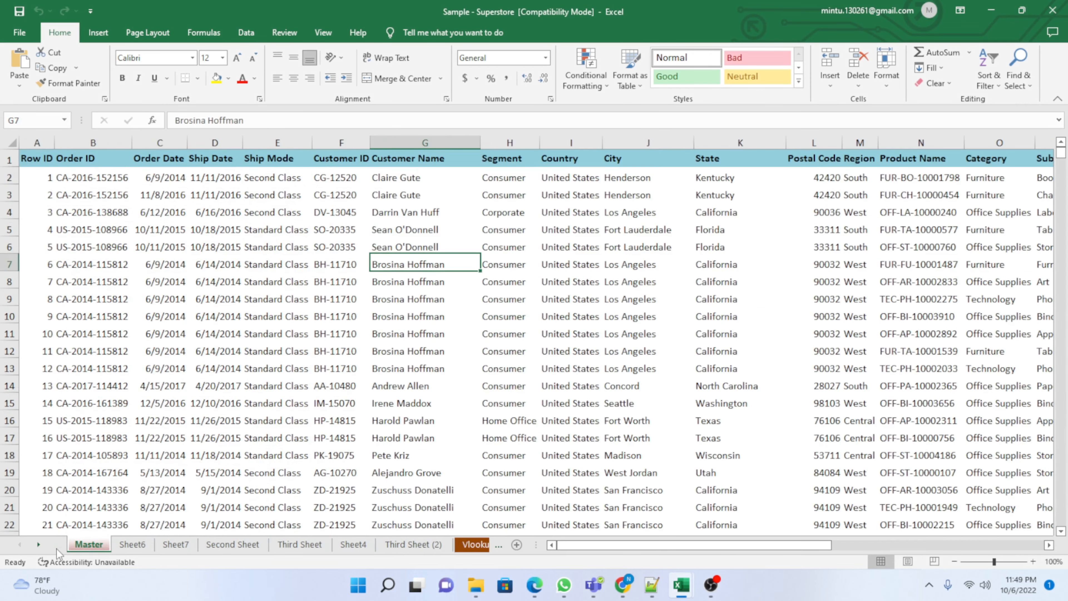
Step: Jump forward from Master through Vlookup+Match to the With Curly Braces worksheet
click(499, 546)
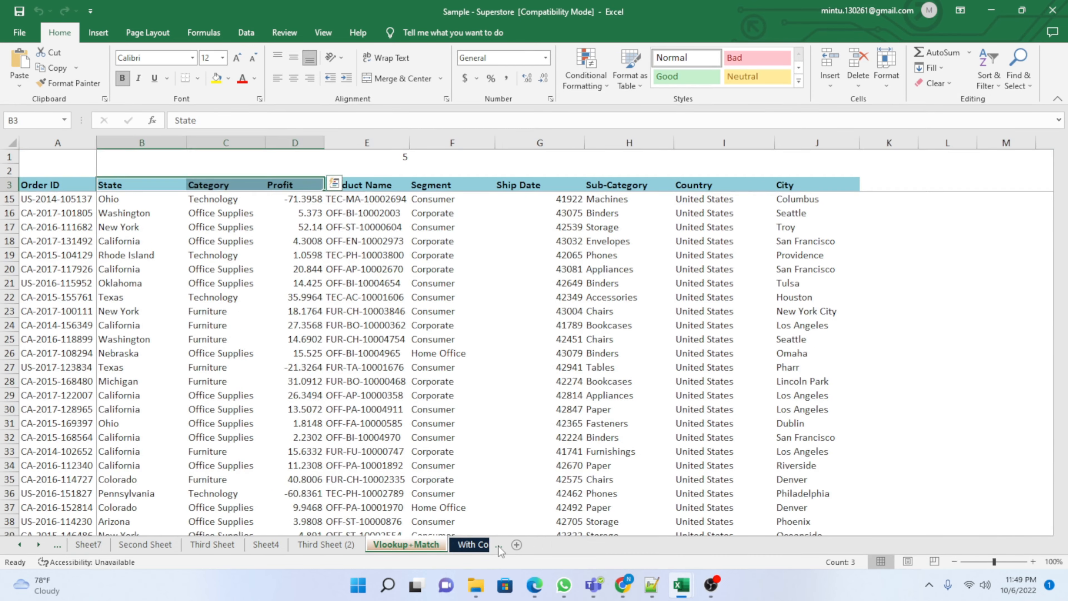
click(498, 546)
click(498, 546)
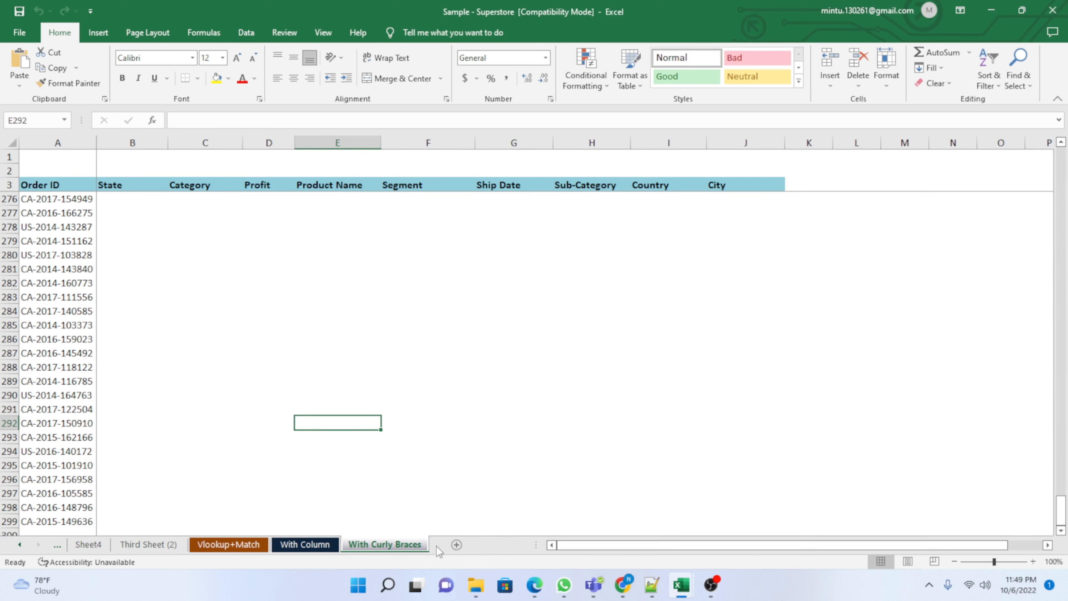
Step: Look through the Order ID rows of the With Curly Braces worksheet up and down, and select cell A72
drag(629, 547, 585, 551)
drag(1063, 509, 1065, 225)
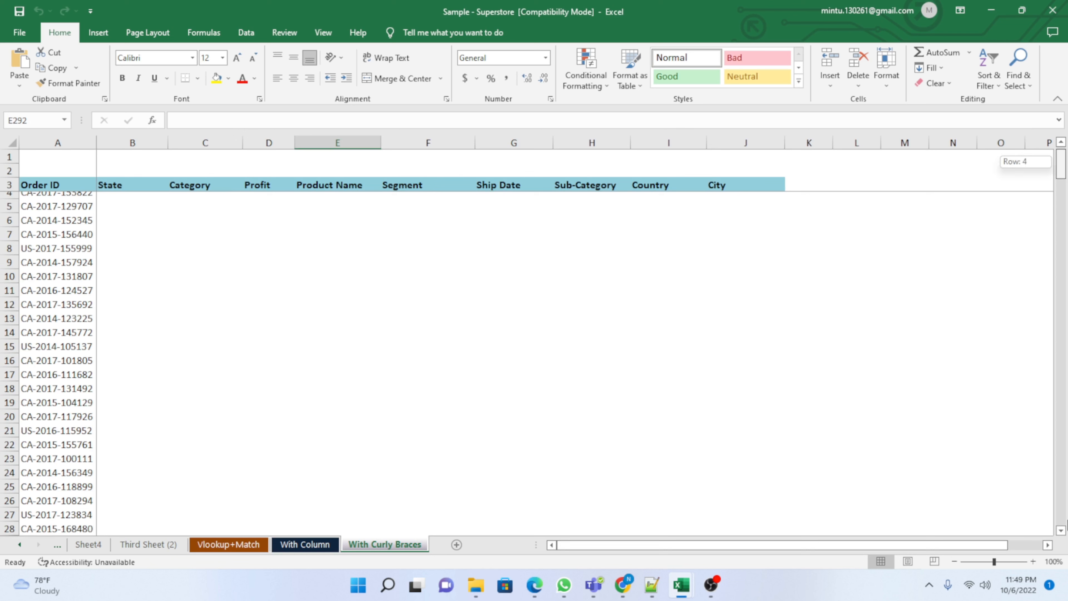
mouse_move(1065, 522)
mouse_down()
mouse_move(1050, 166)
mouse_move(1064, 511)
mouse_up()
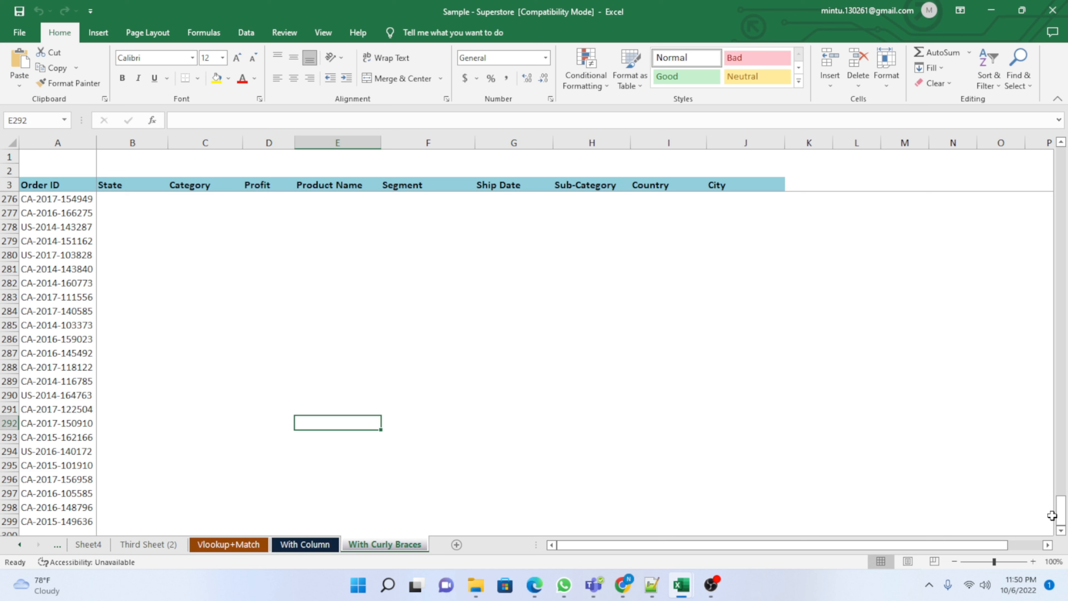
drag(1063, 513, 1066, 355)
drag(1066, 445, 1067, 451)
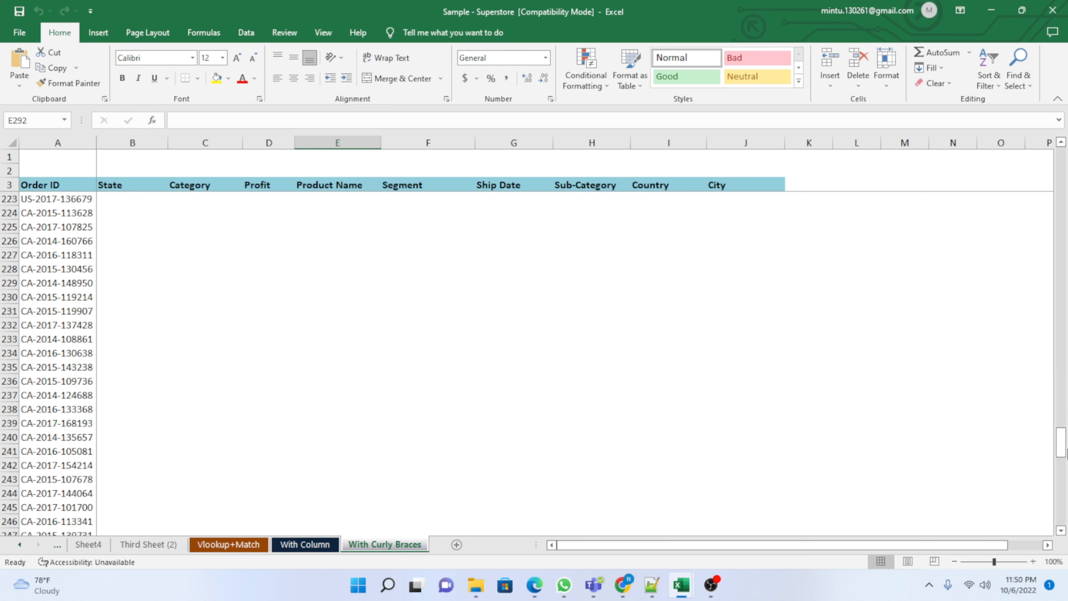
drag(1063, 448, 1060, 265)
click(1061, 143)
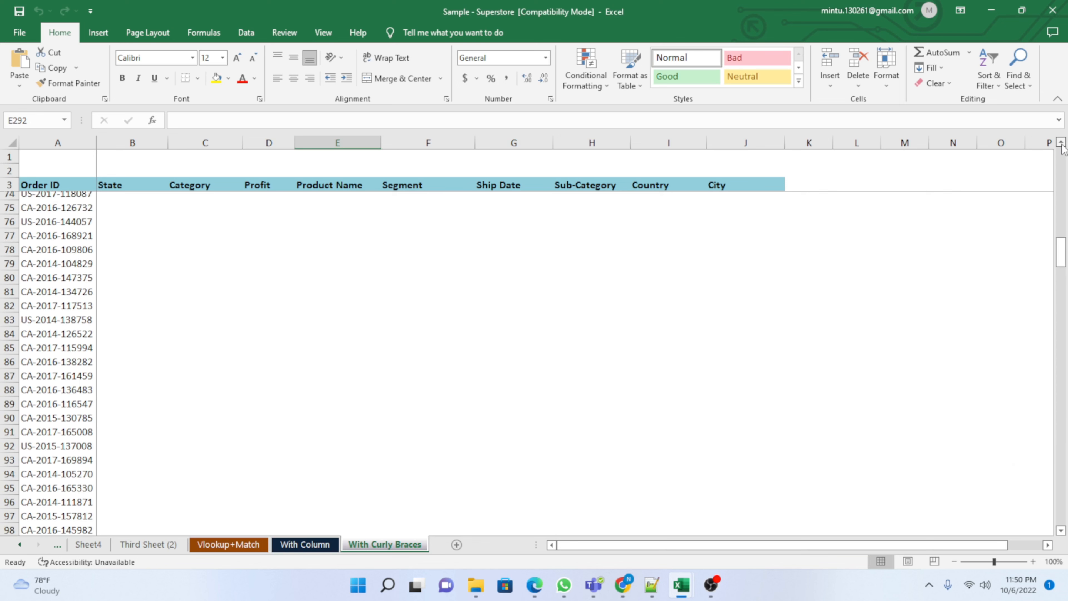
click(1061, 144)
click(1061, 144)
click(1061, 143)
click(1062, 143)
click(1061, 144)
click(1061, 144)
click(1061, 144)
click(1061, 144)
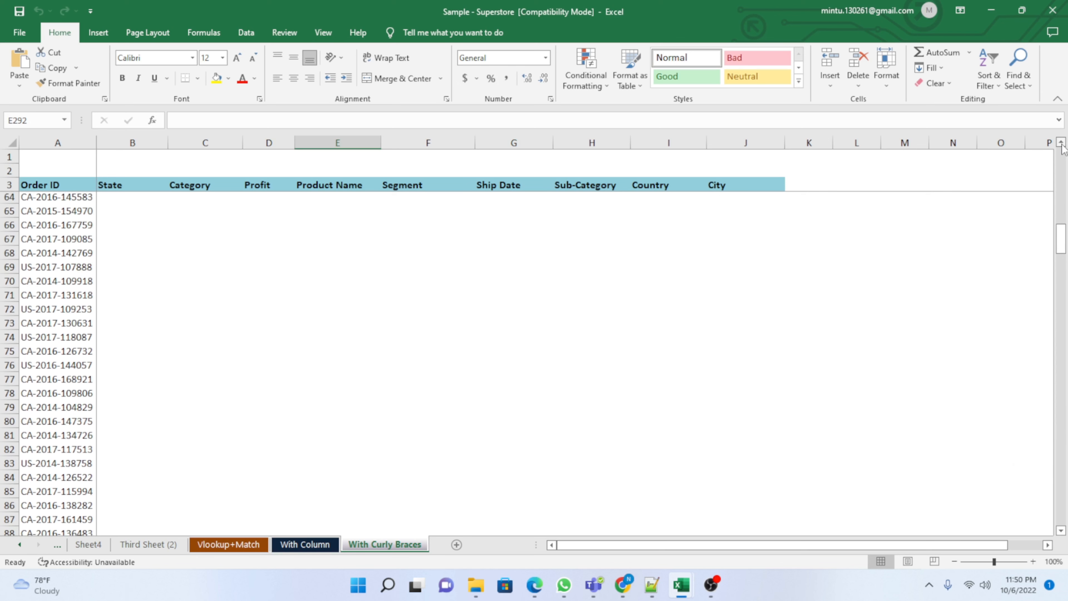
click(1061, 144)
click(1061, 143)
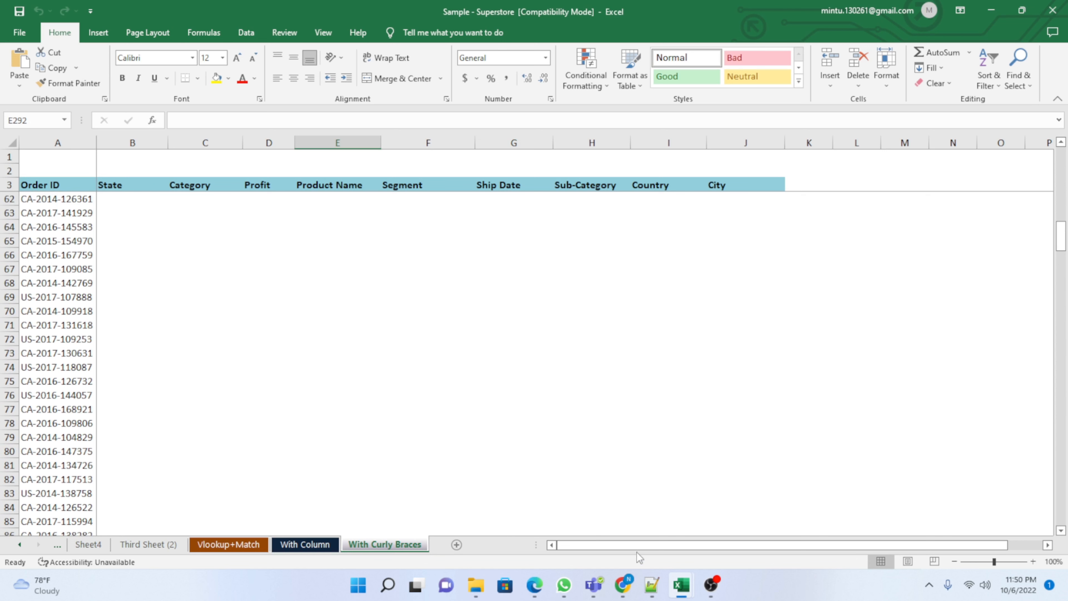
click(59, 342)
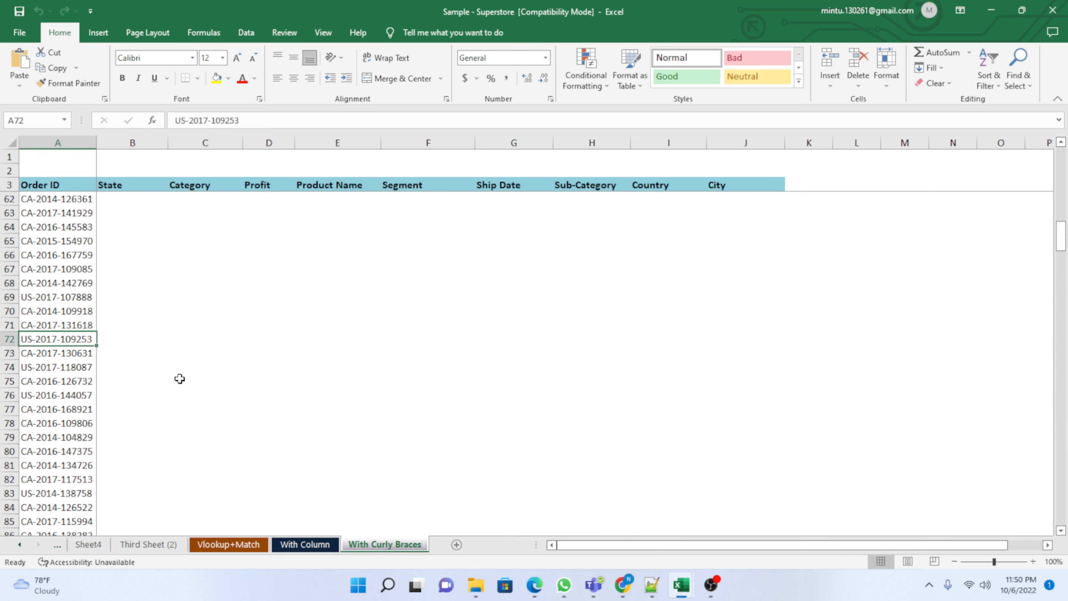
Step: Open the With Column worksheet, look through its rows down to row 28 and beyond, and select cell C33
click(295, 544)
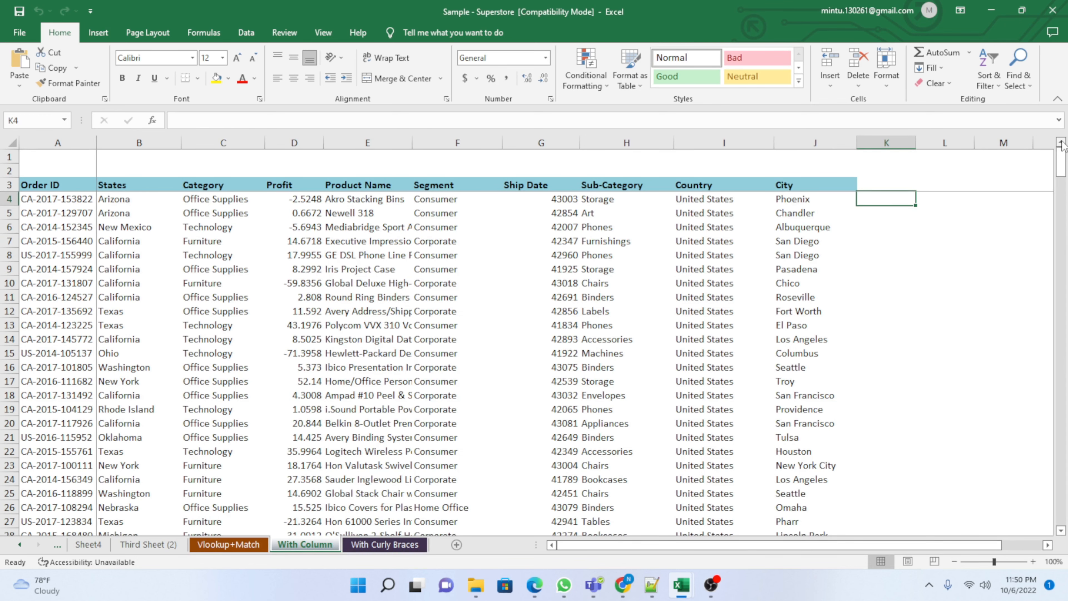
scroll(1063, 533, down, 2)
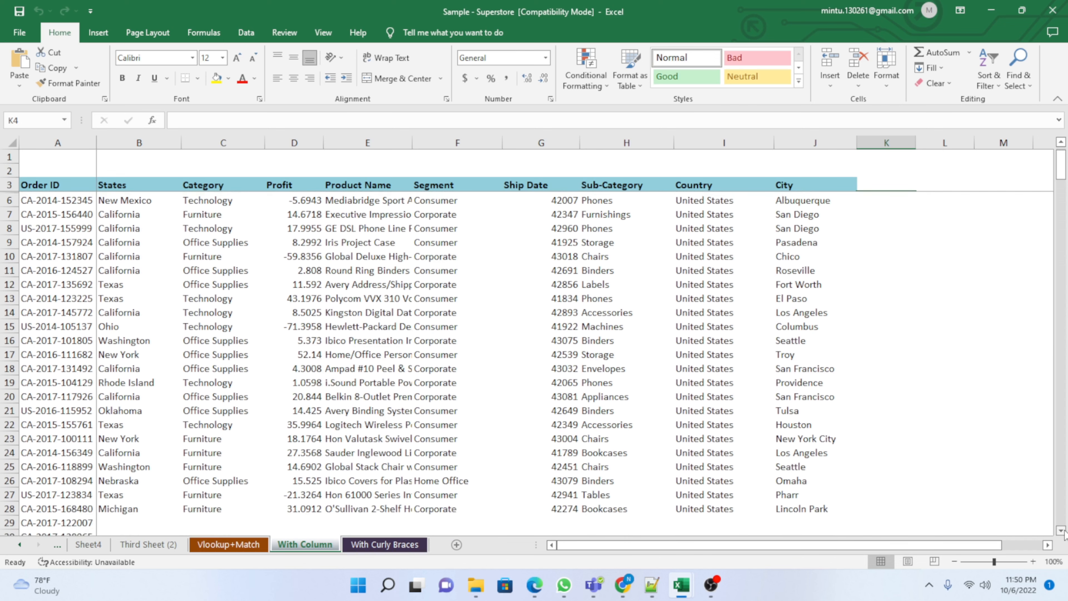
scroll(1064, 532, down, 4)
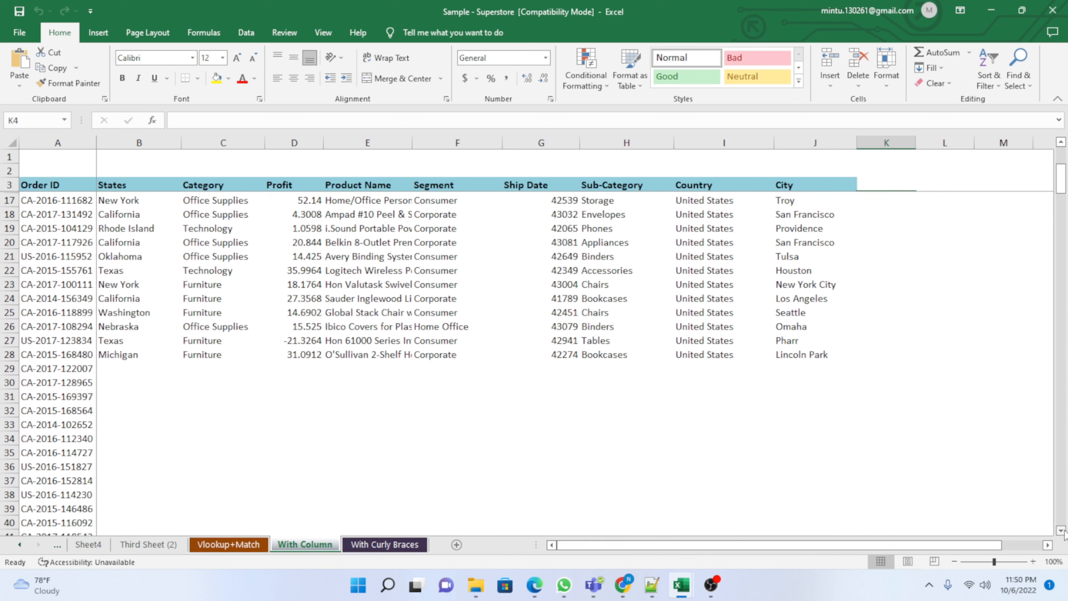
scroll(1064, 532, down, 3)
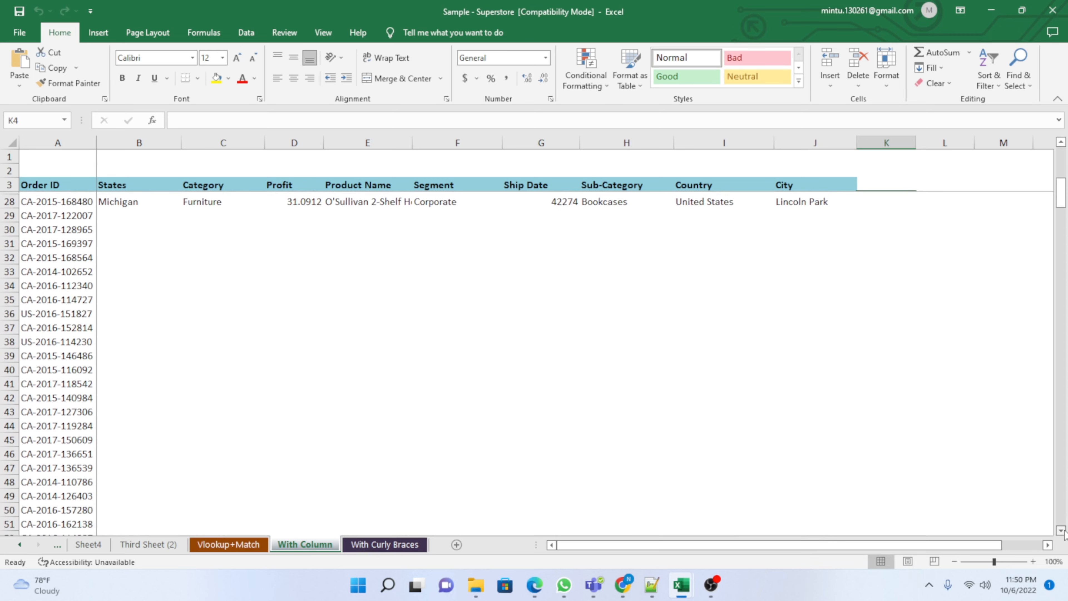
click(191, 271)
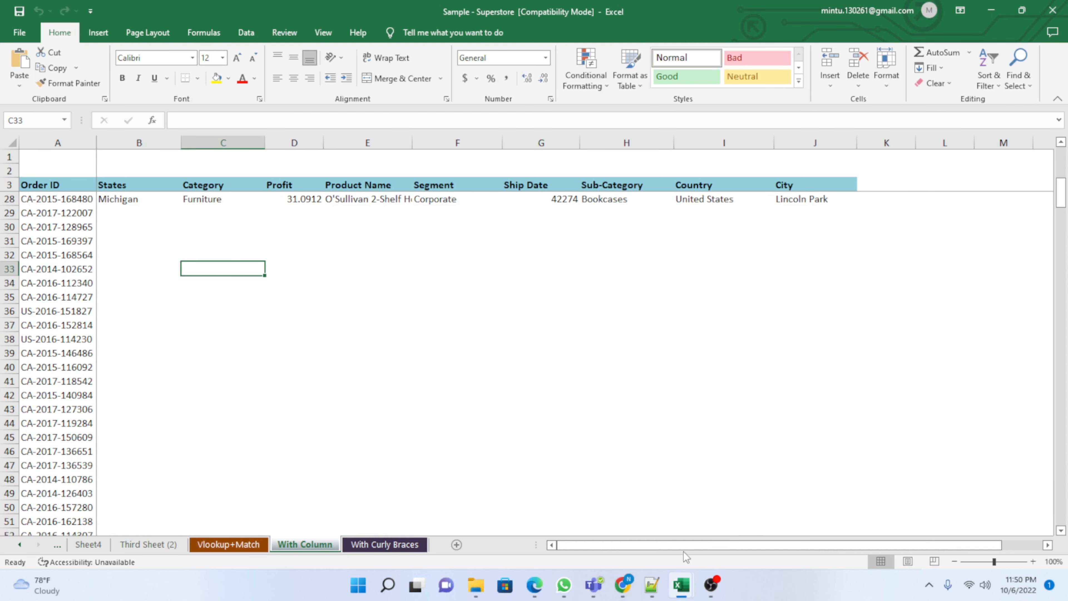
Step: Zoom the With Column worksheet out to 70%
mouse_move(678, 553)
mouse_down()
mouse_move(703, 543)
mouse_move(627, 540)
mouse_move(786, 543)
mouse_move(624, 534)
mouse_move(714, 540)
mouse_move(672, 543)
mouse_up()
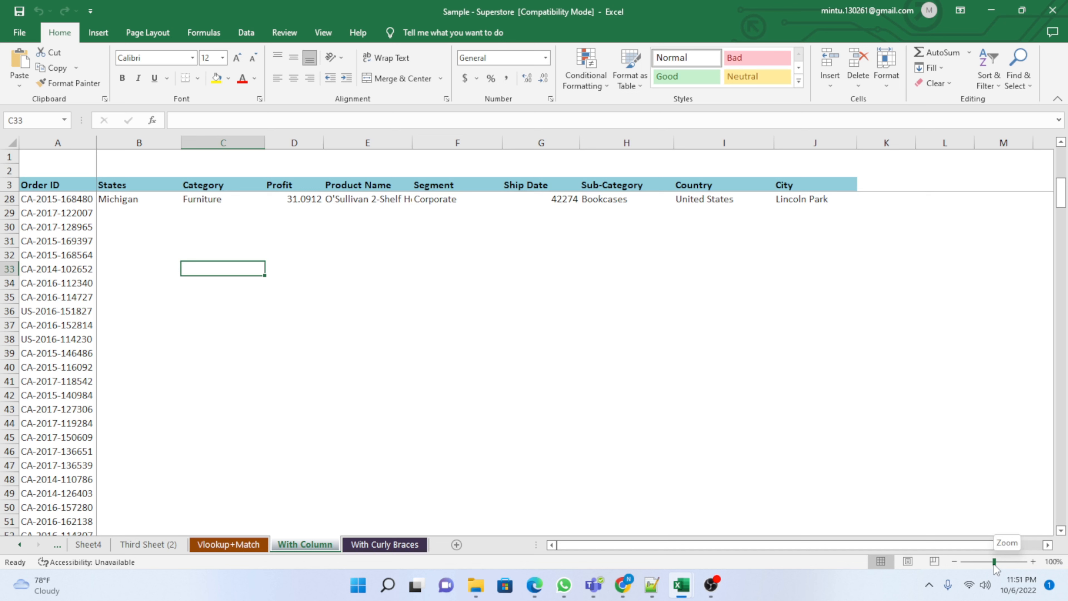
click(954, 563)
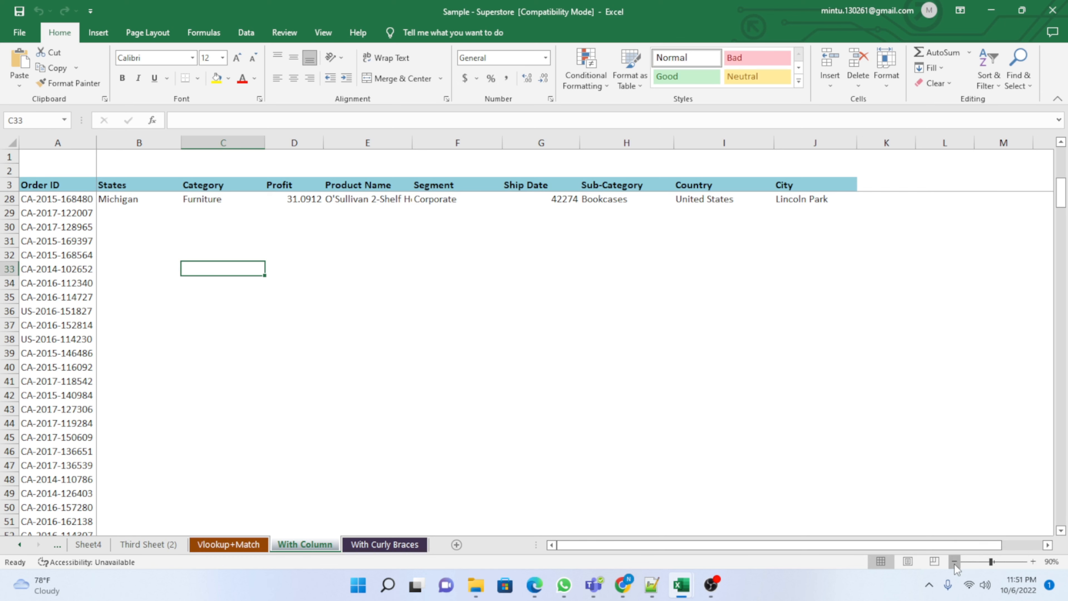
click(954, 563)
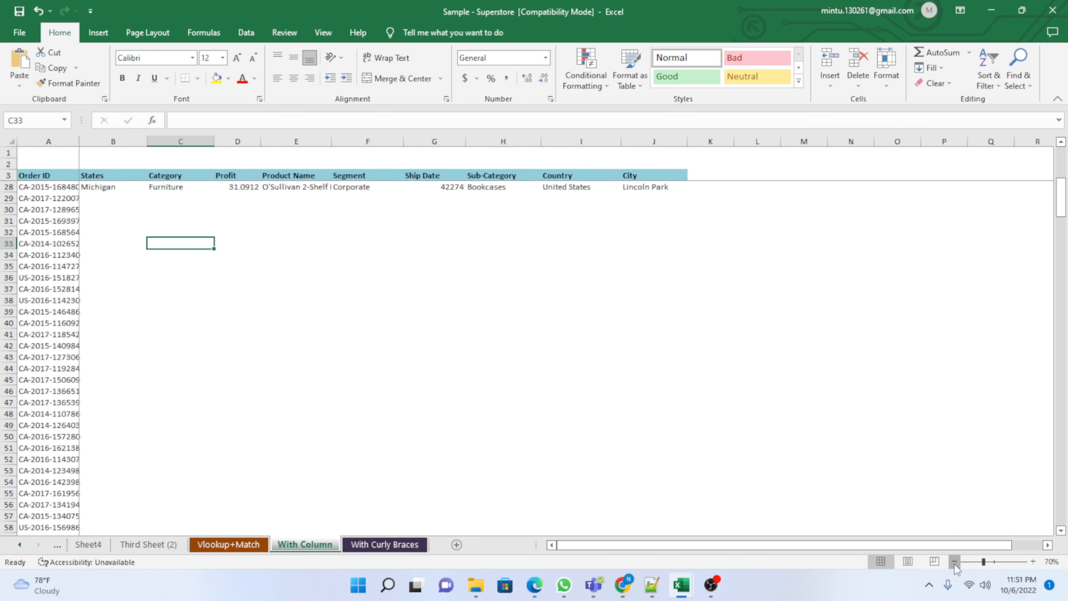
Step: Zoom the With Column worksheet out to 10%
click(954, 563)
click(954, 563)
click(955, 563)
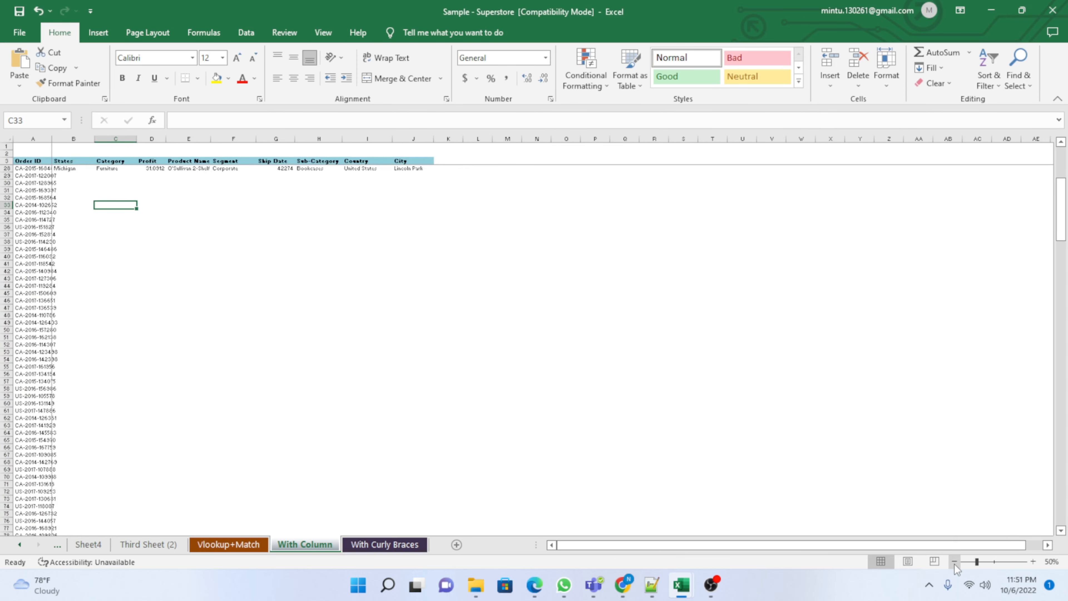
click(955, 563)
click(955, 563)
click(954, 563)
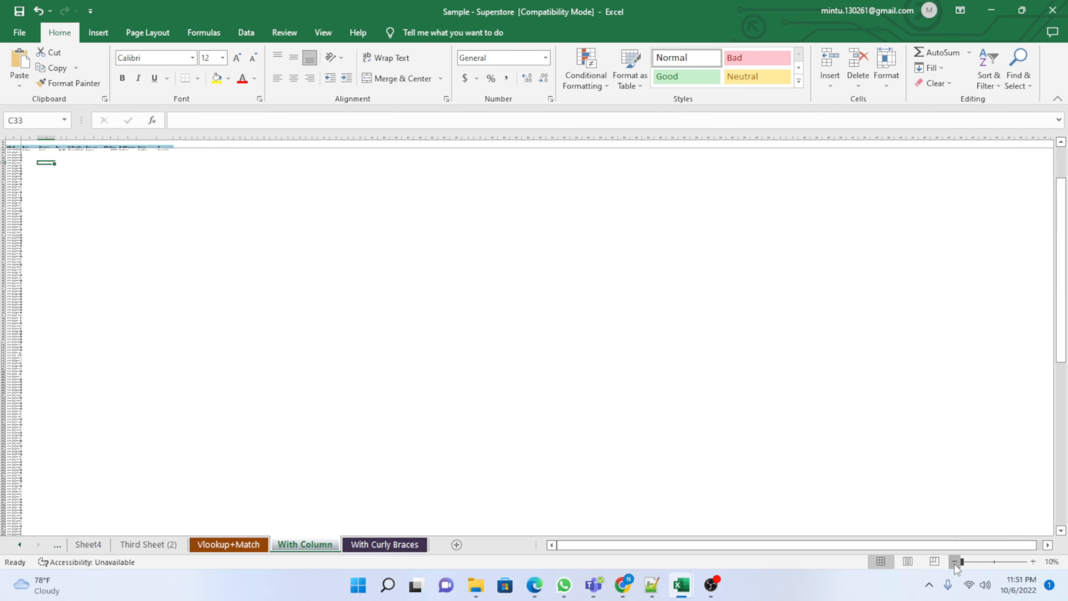
click(954, 563)
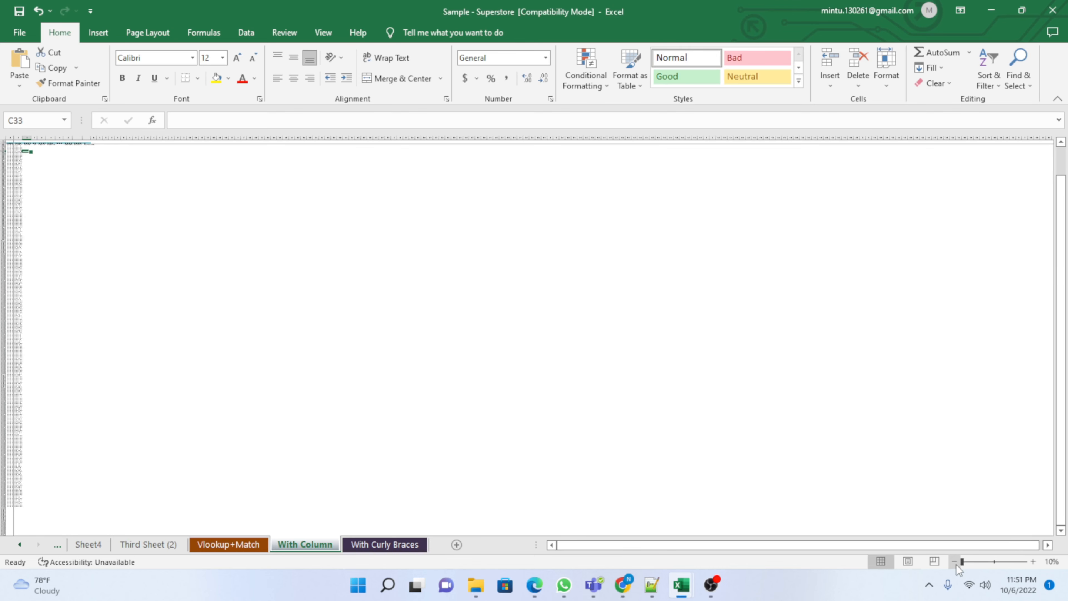
Step: Zoom the With Column worksheet in to 170%
click(1034, 562)
click(1034, 562)
click(1034, 562)
click(1034, 562)
click(1034, 562)
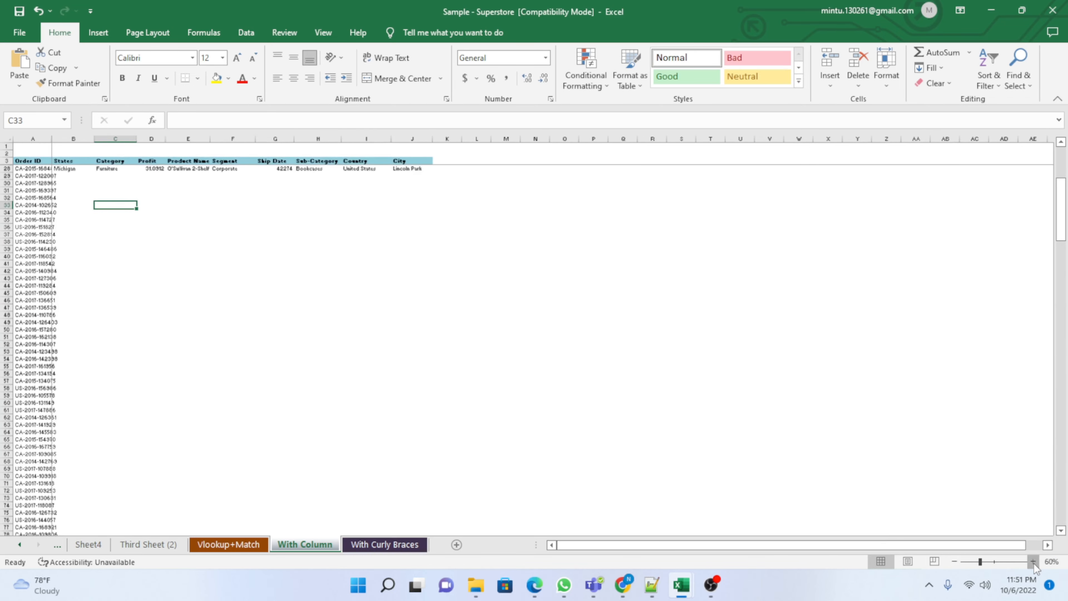
click(1034, 562)
click(1033, 563)
click(1034, 562)
click(1034, 562)
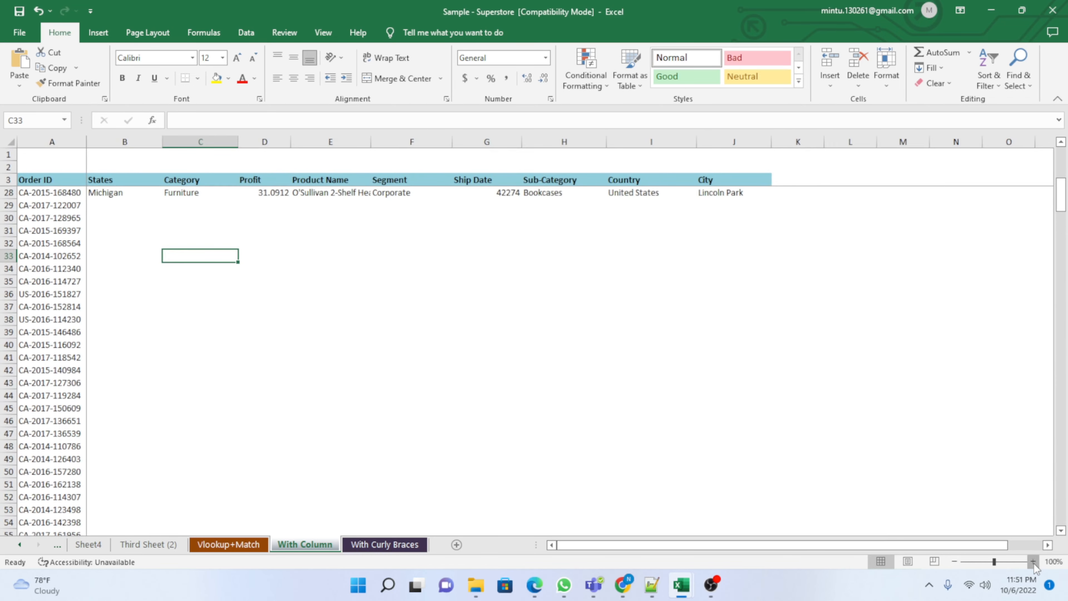
click(1034, 562)
click(1034, 563)
click(1034, 562)
click(1033, 562)
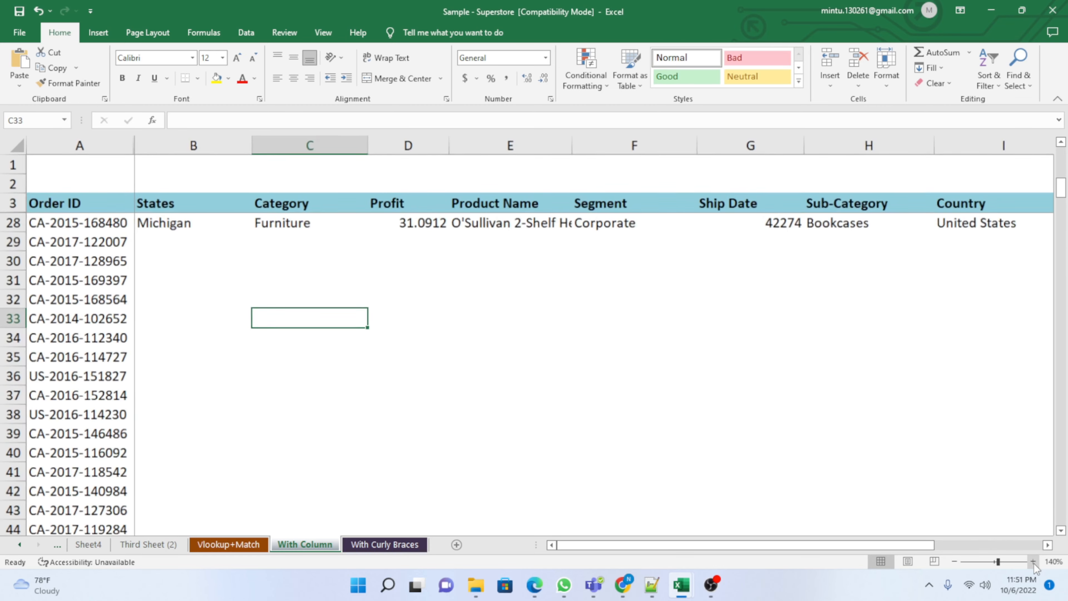
click(1034, 562)
click(1034, 562)
click(1034, 562)
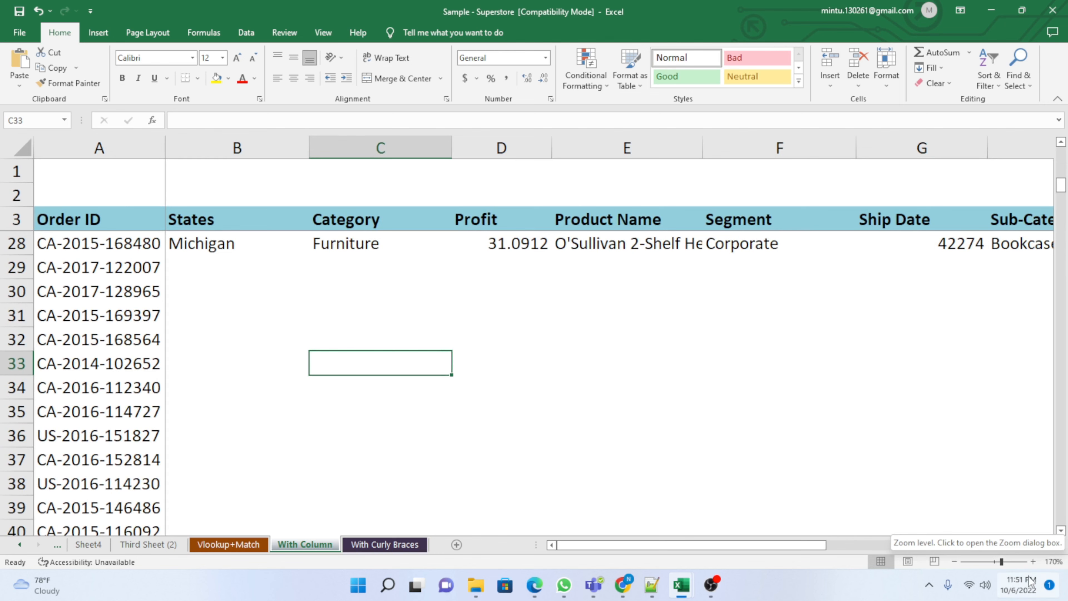
Step: Set the With Column worksheet's zoom back to 100%
click(956, 563)
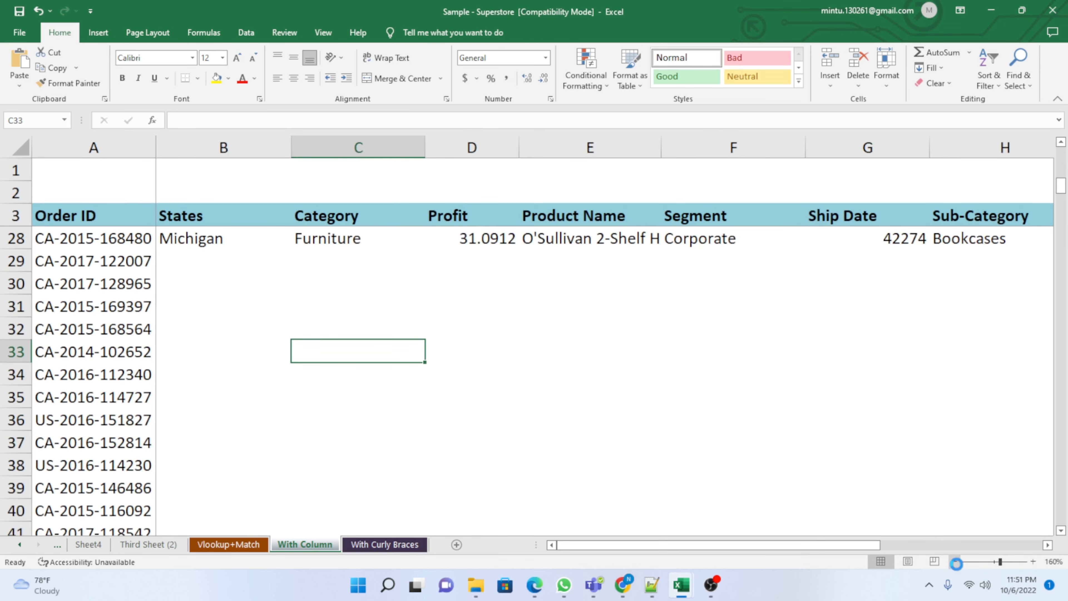
click(956, 564)
click(956, 564)
click(956, 563)
click(956, 564)
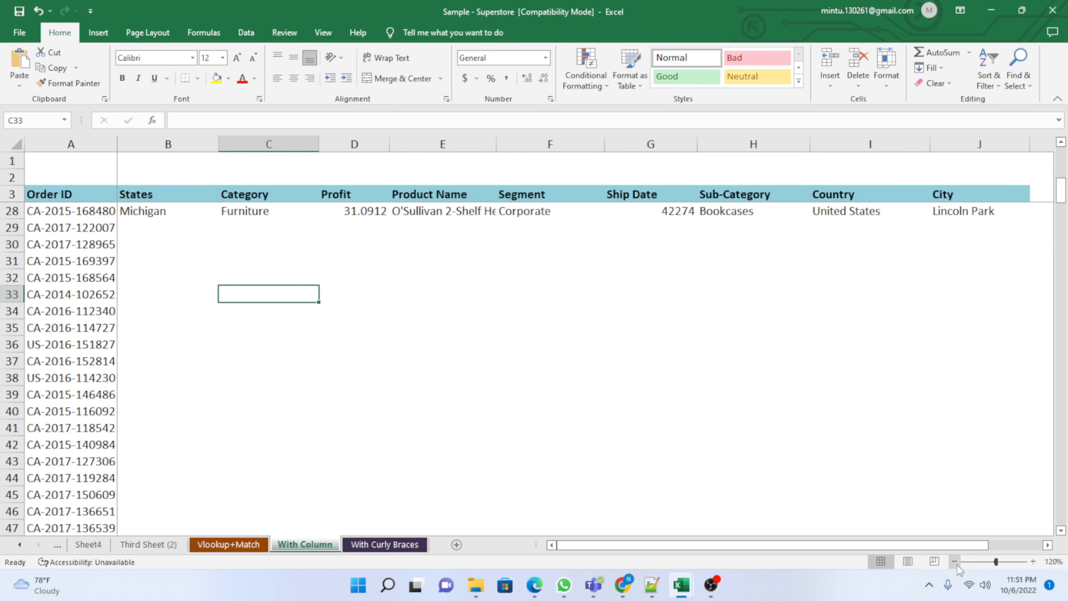
click(956, 563)
click(957, 563)
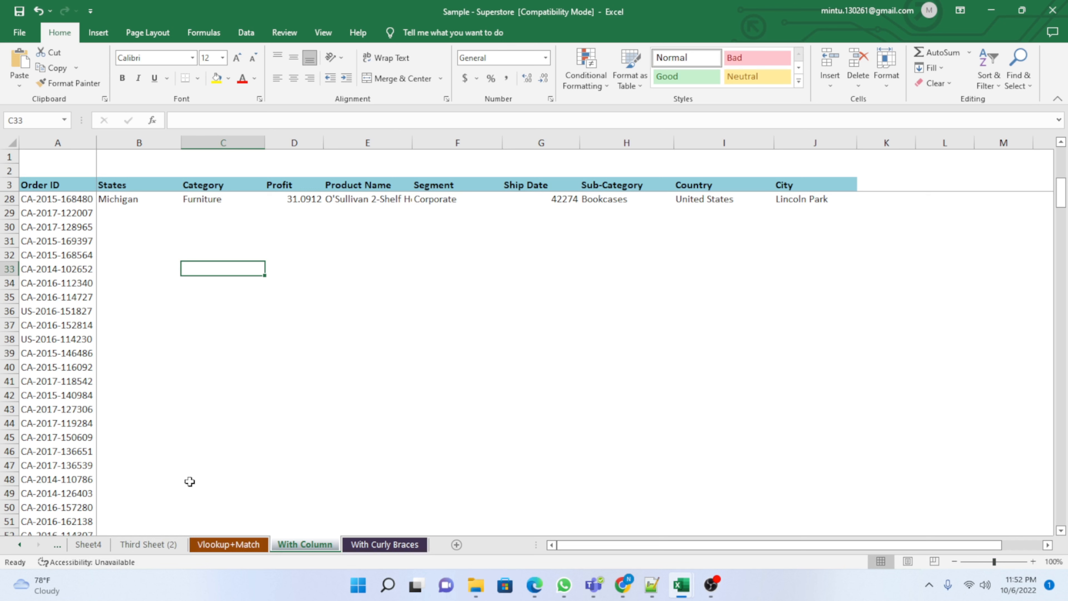
Step: Start editing cell C33, collapse the ribbon and expand it again, ending with cell J38 selected
click(357, 121)
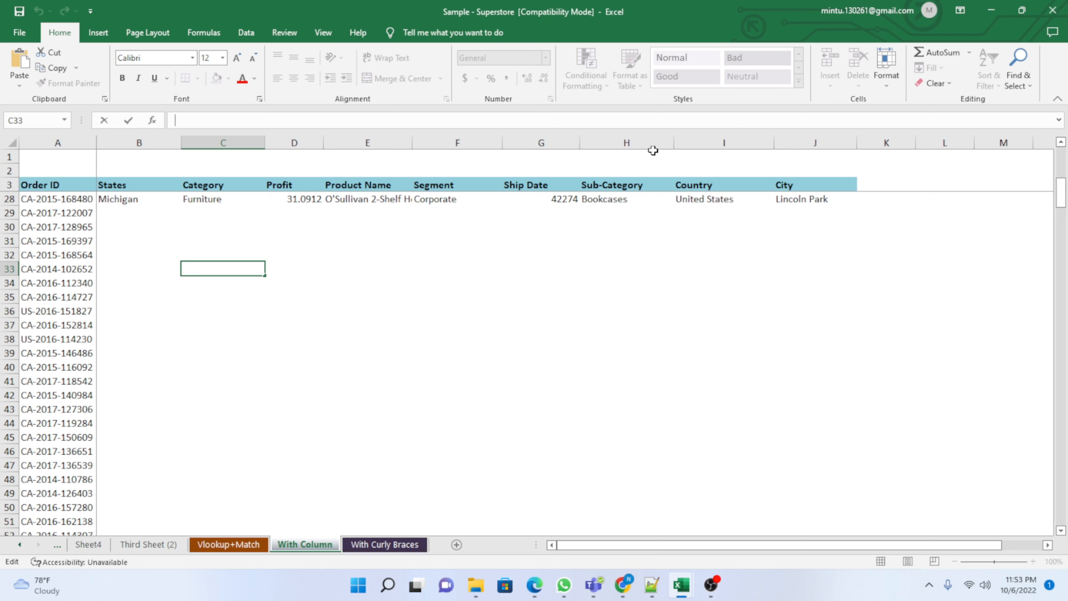
click(1057, 101)
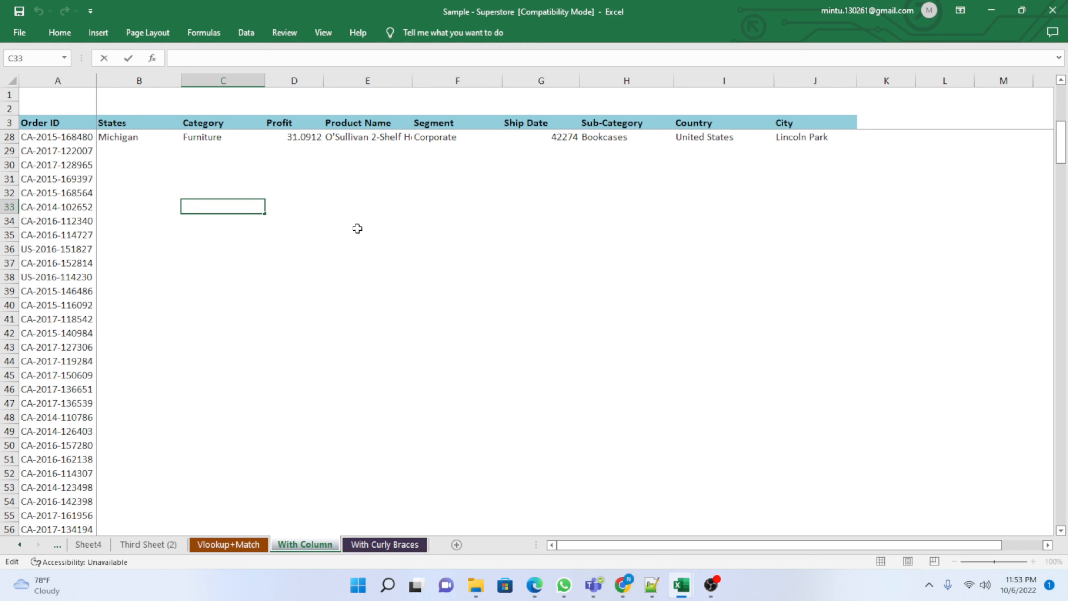
key(ctrl+F1)
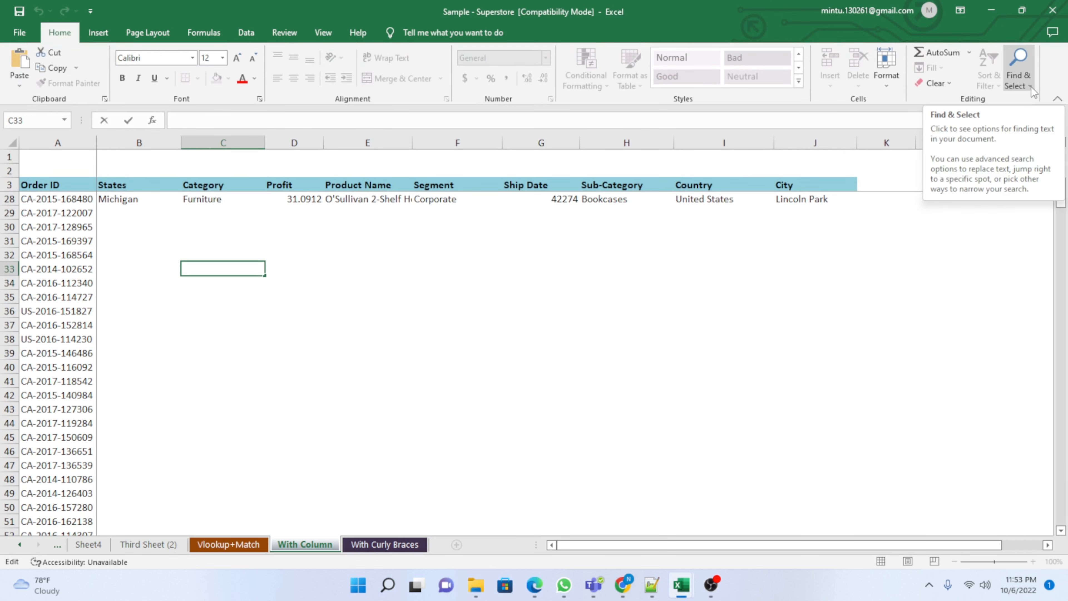
click(852, 340)
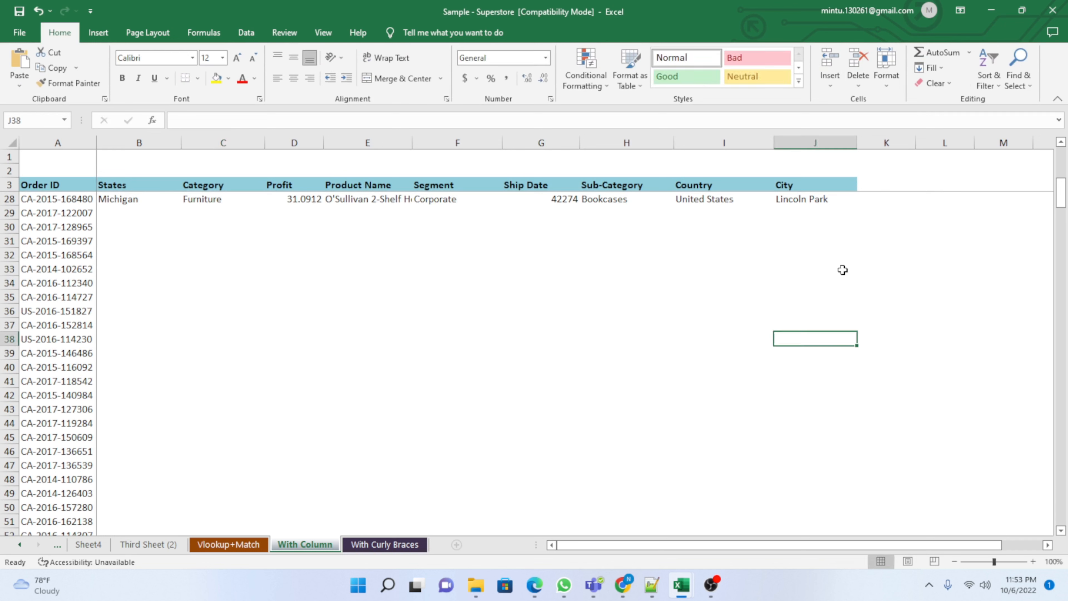
Step: Set the ribbon to Auto-hide, select cells F38 and J41 in the full-screen sheet, and reveal the ribbon temporarily
click(960, 13)
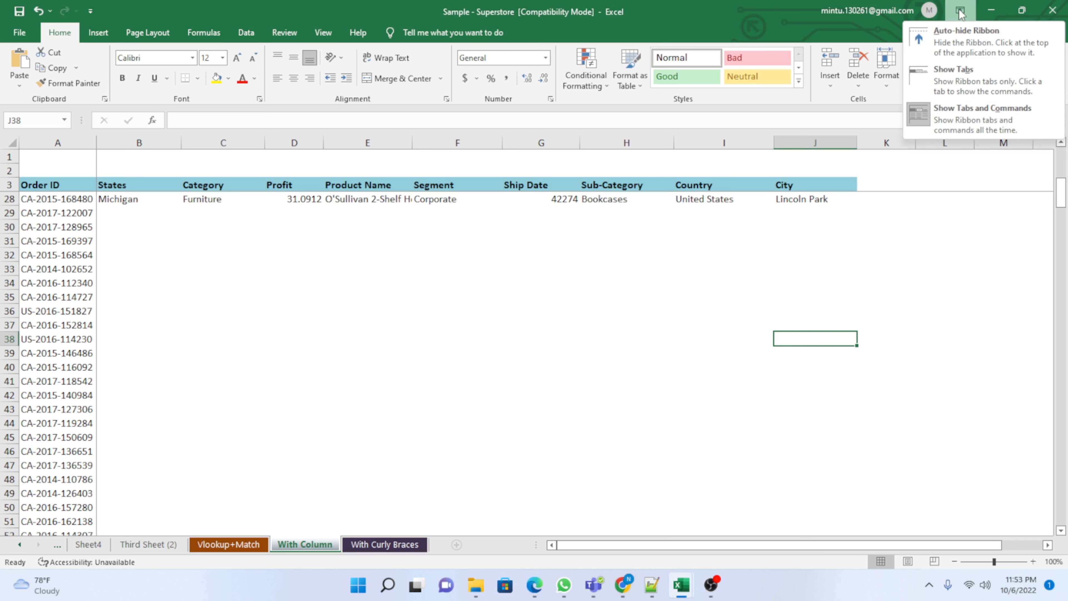
click(960, 36)
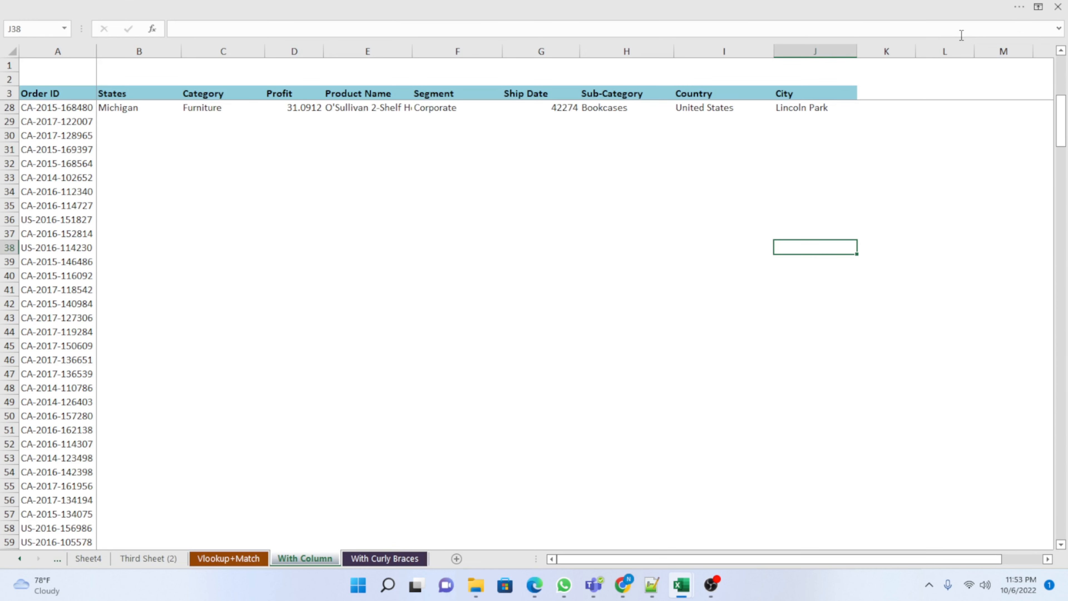
click(497, 248)
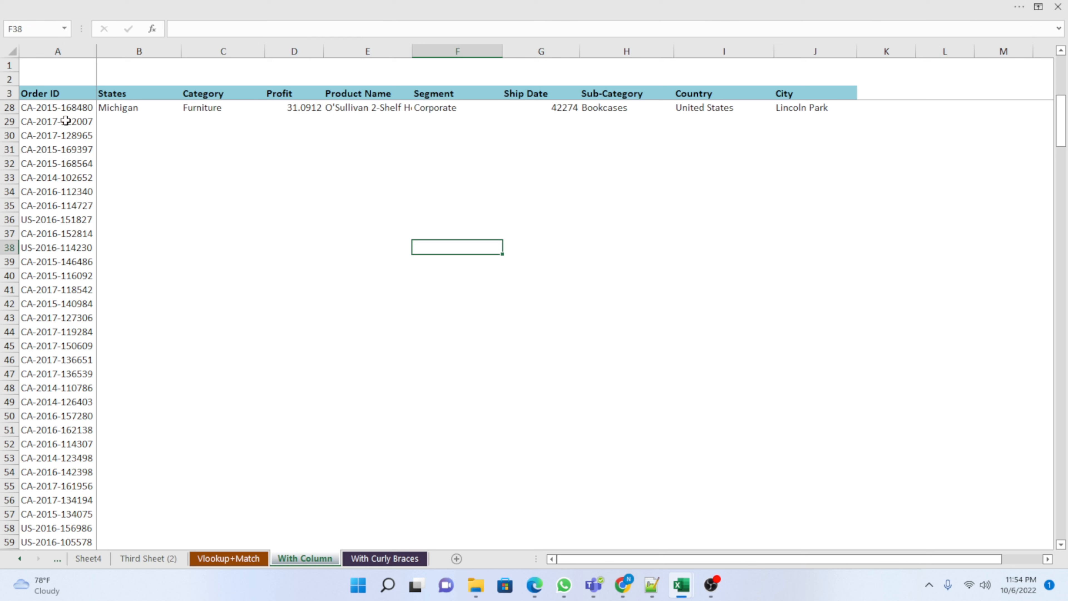
click(846, 284)
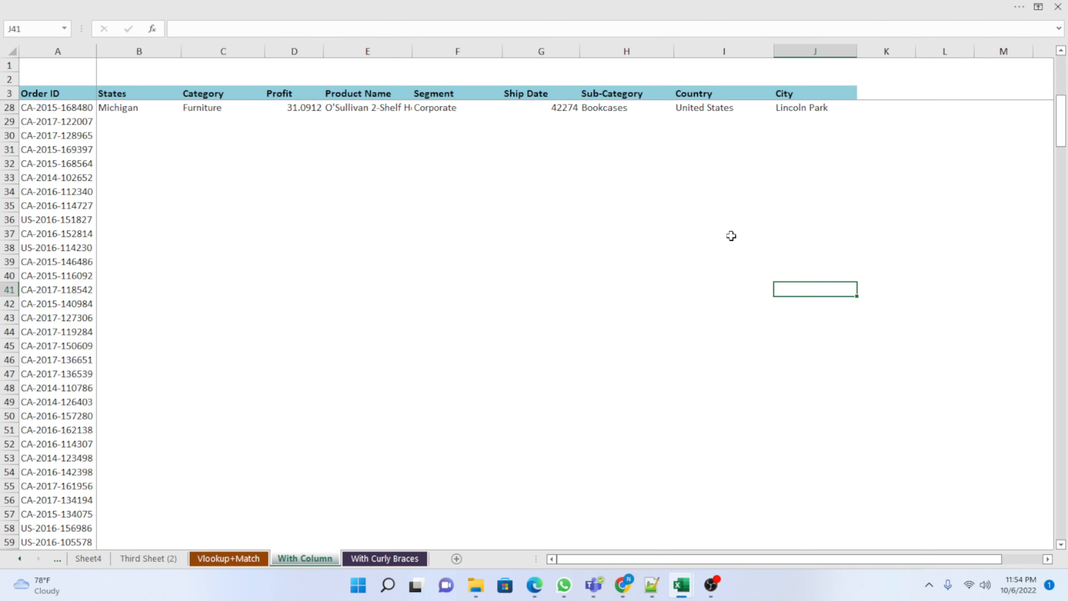
click(1019, 9)
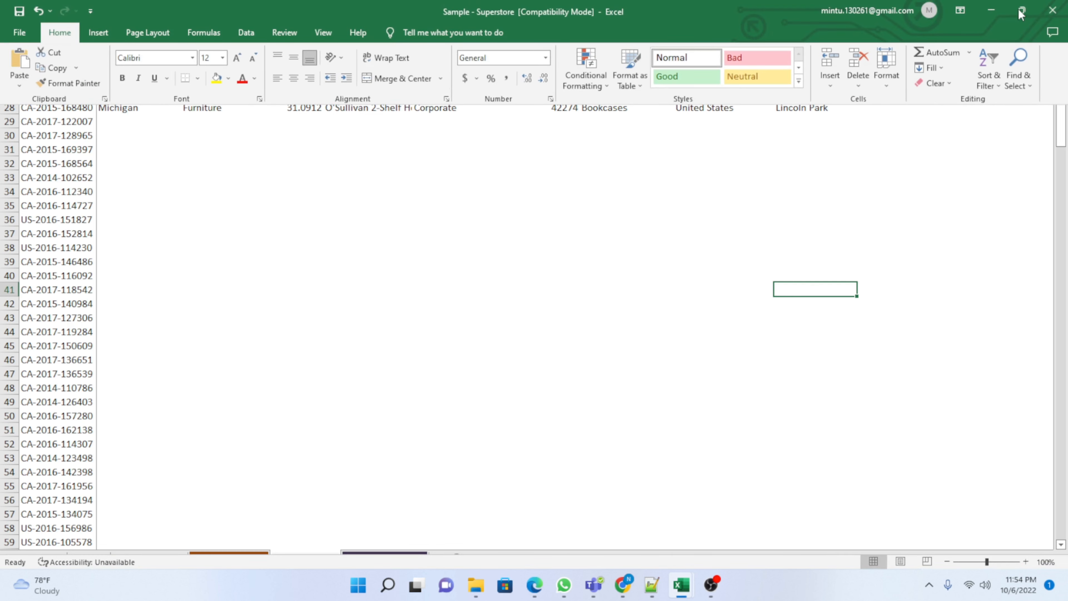
Step: Switch the ribbon display to Show Tabs, and restore it to Show Tabs and Commands
click(960, 10)
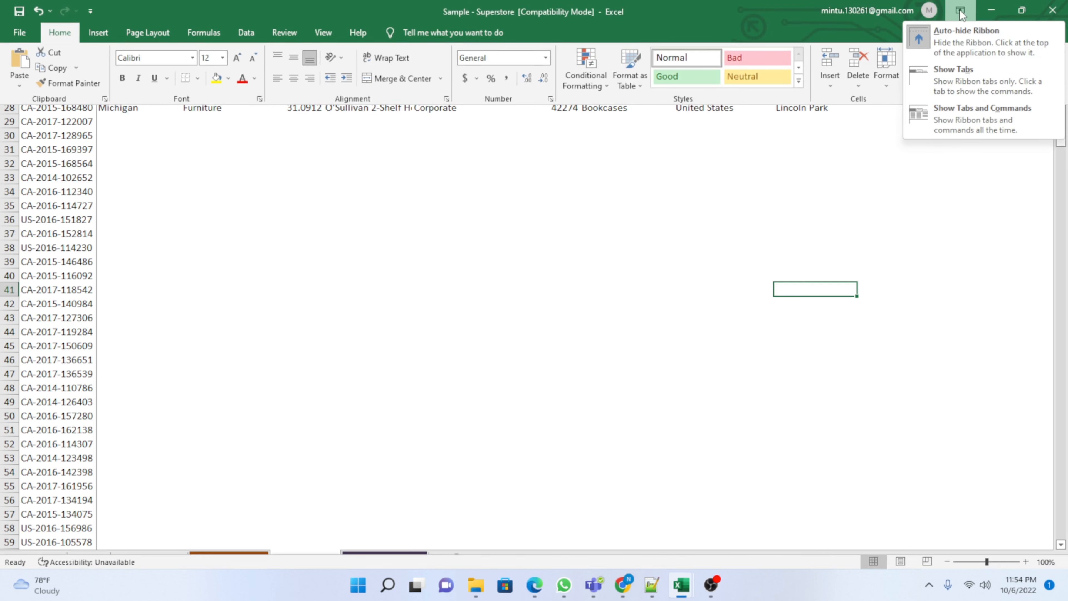
click(962, 86)
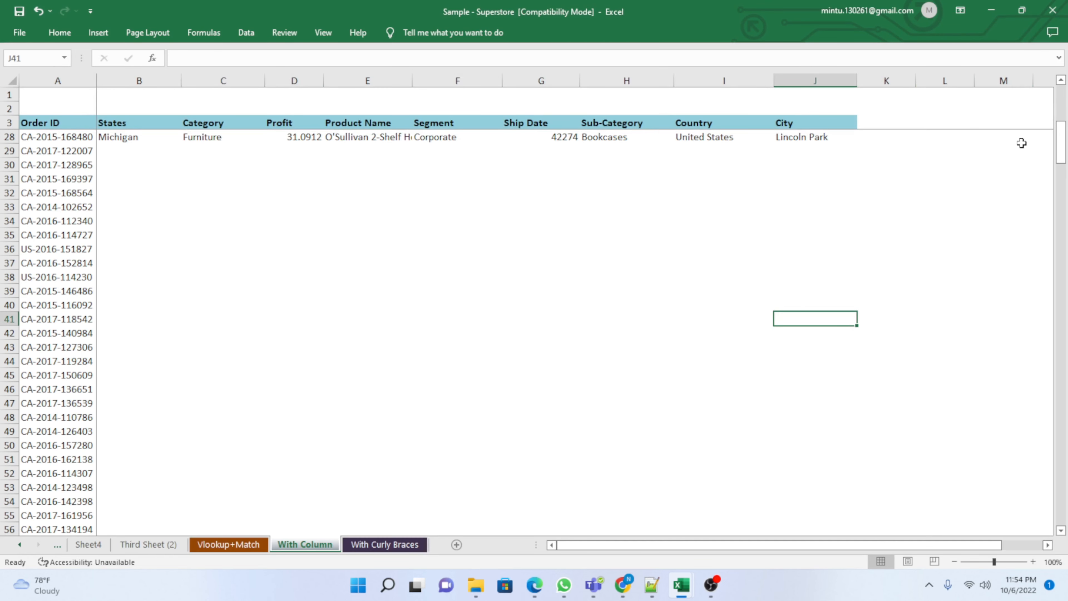
click(960, 12)
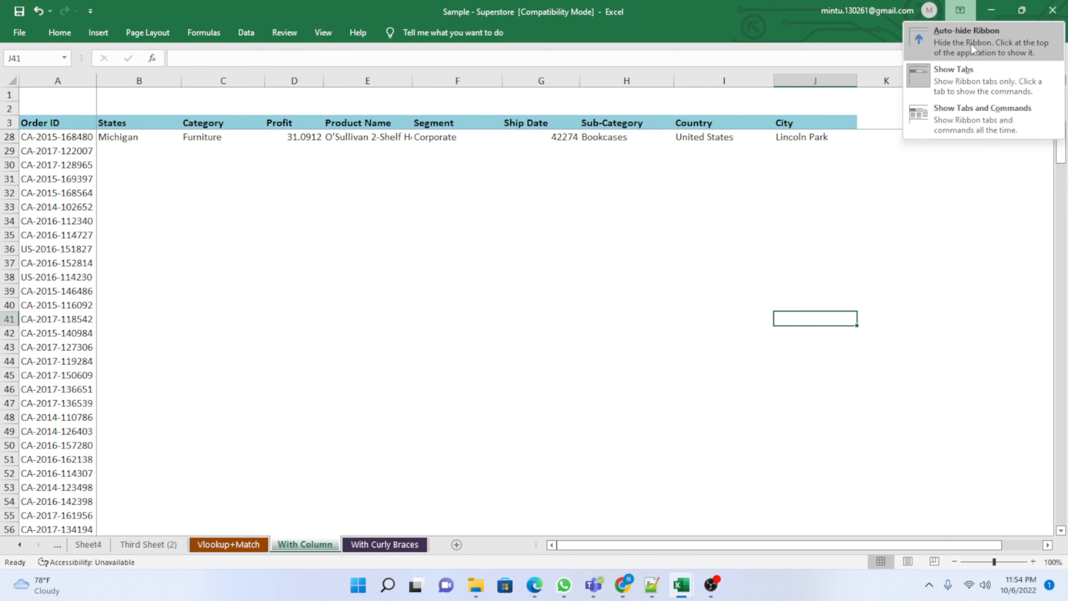
click(960, 120)
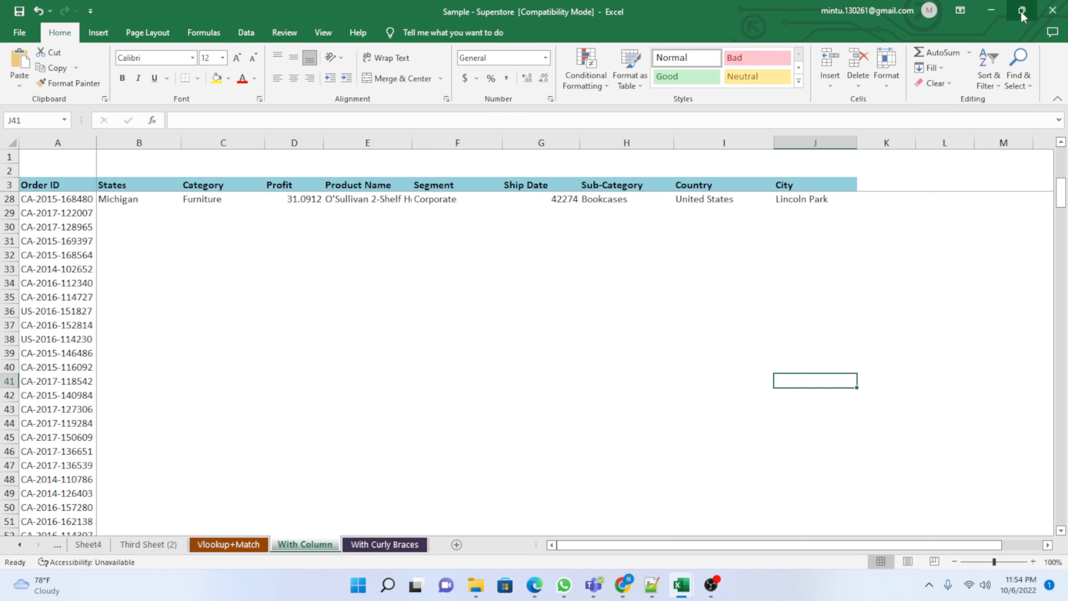
Step: Restore the Sample - Superstore window down to a smaller size and maximize it again
mouse_move(1022, 16)
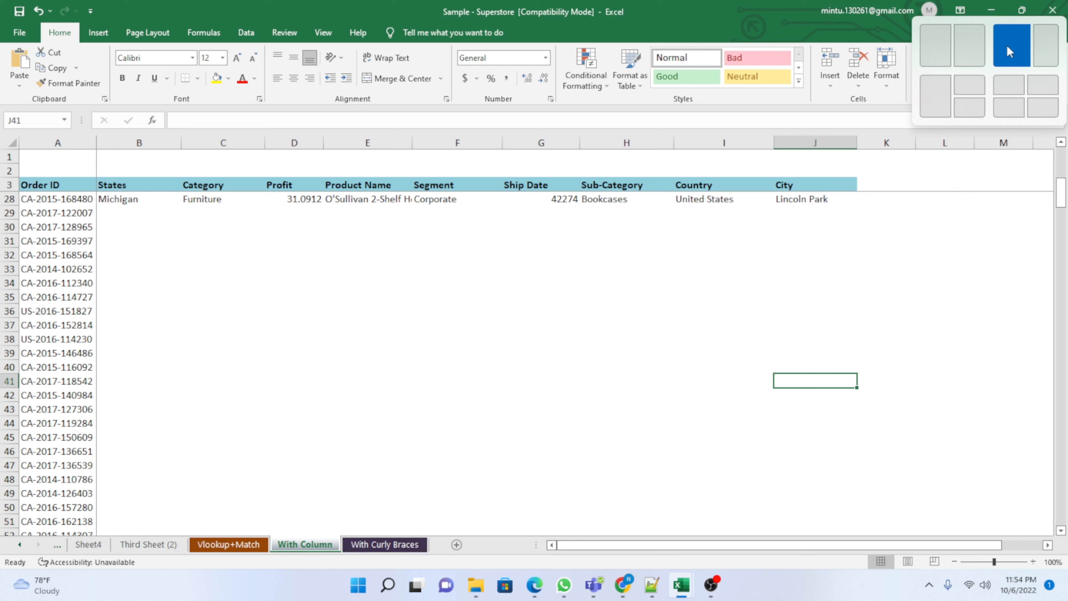
click(1022, 12)
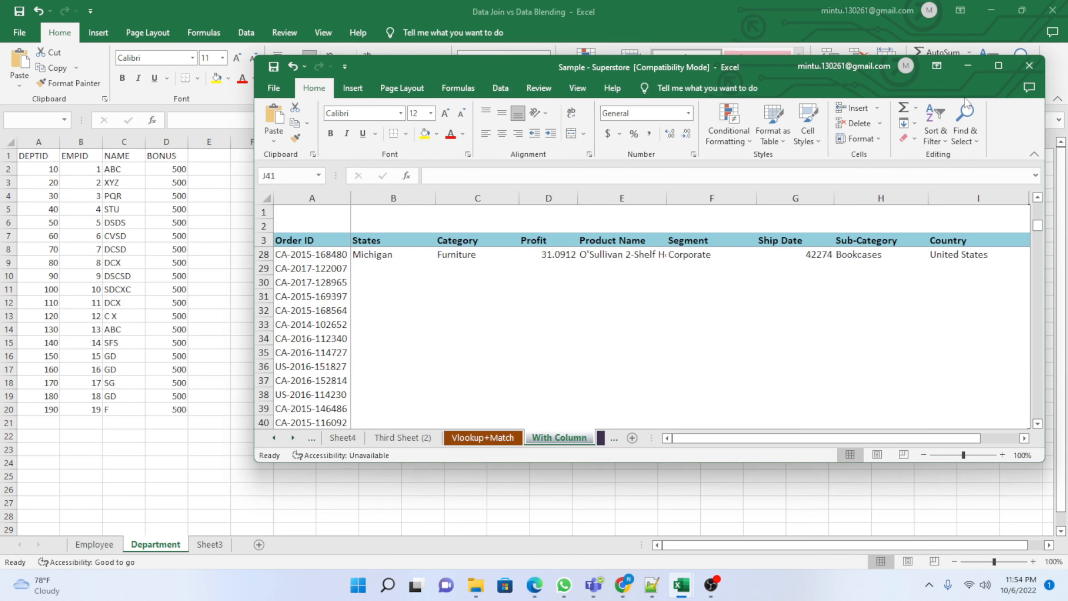
click(999, 67)
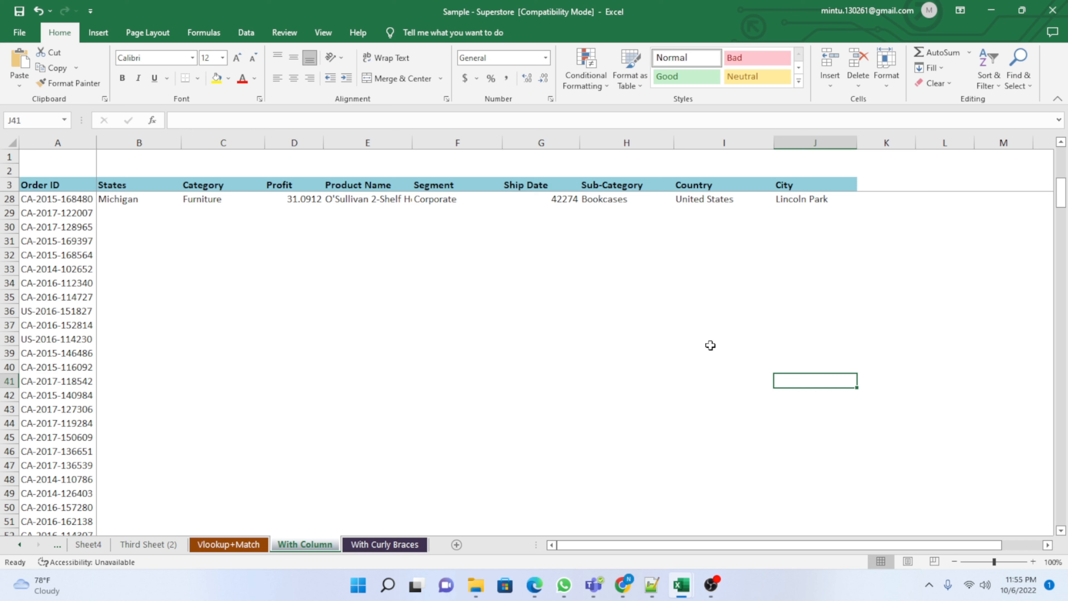
Step: Select the whole columns C, D and E in turn, and clear the column selection by selecting cell G31
click(317, 296)
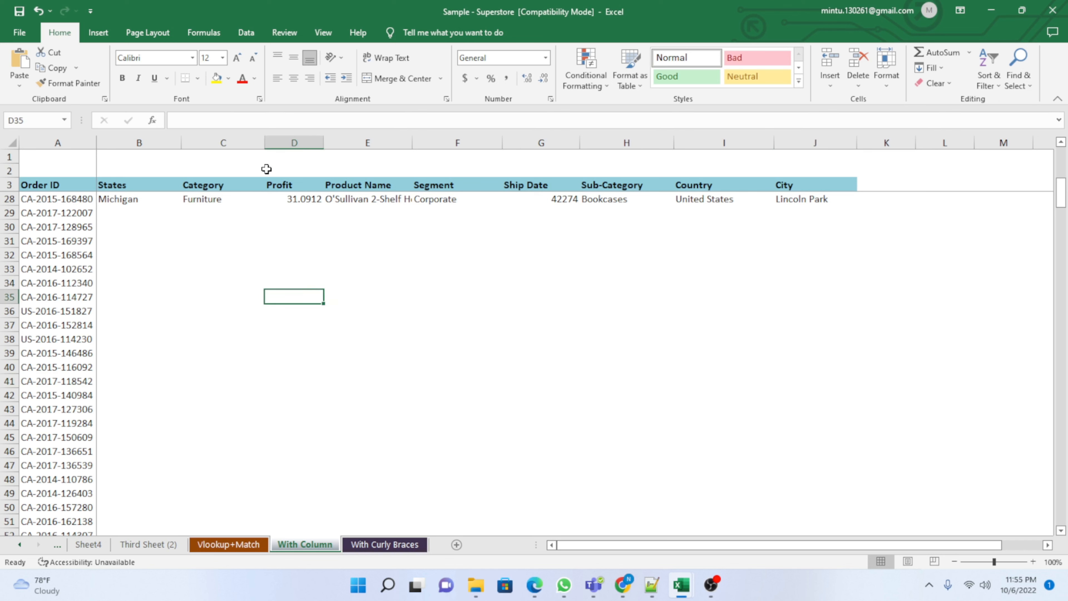
click(237, 144)
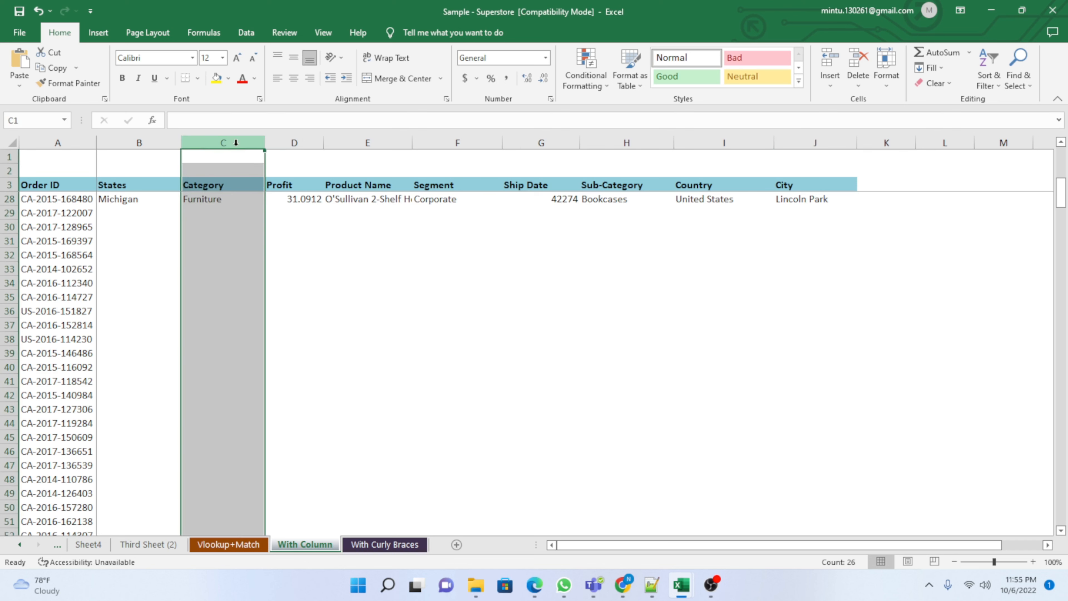
click(424, 268)
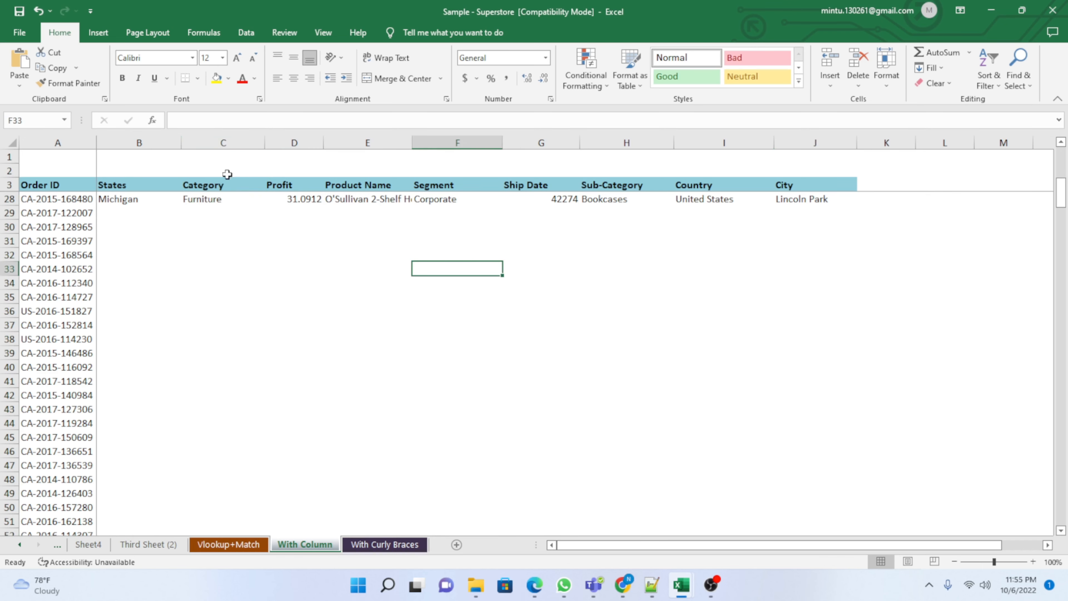
click(237, 139)
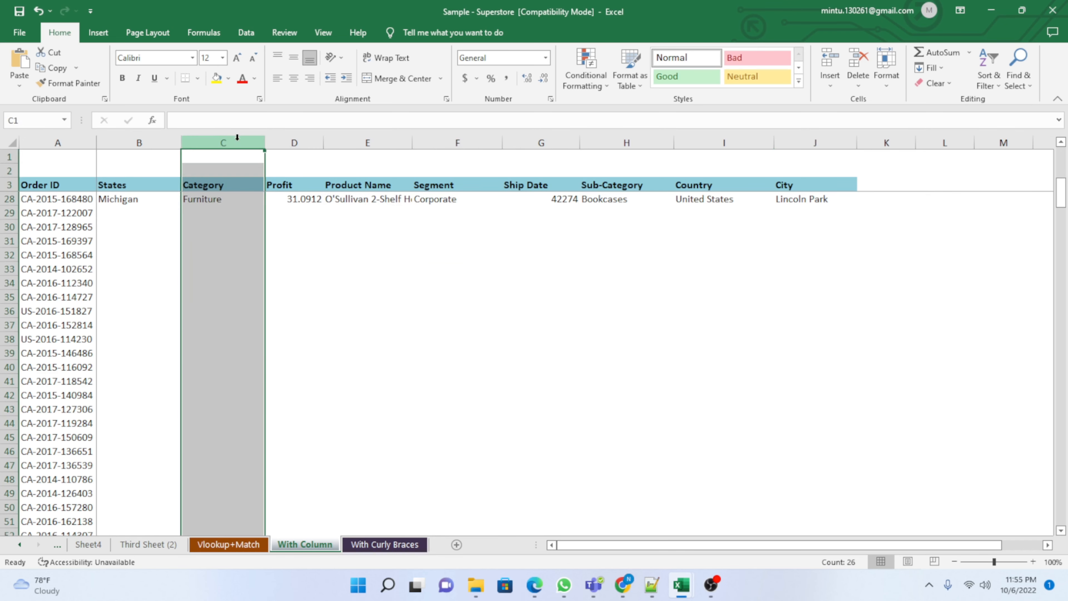
click(303, 139)
click(376, 141)
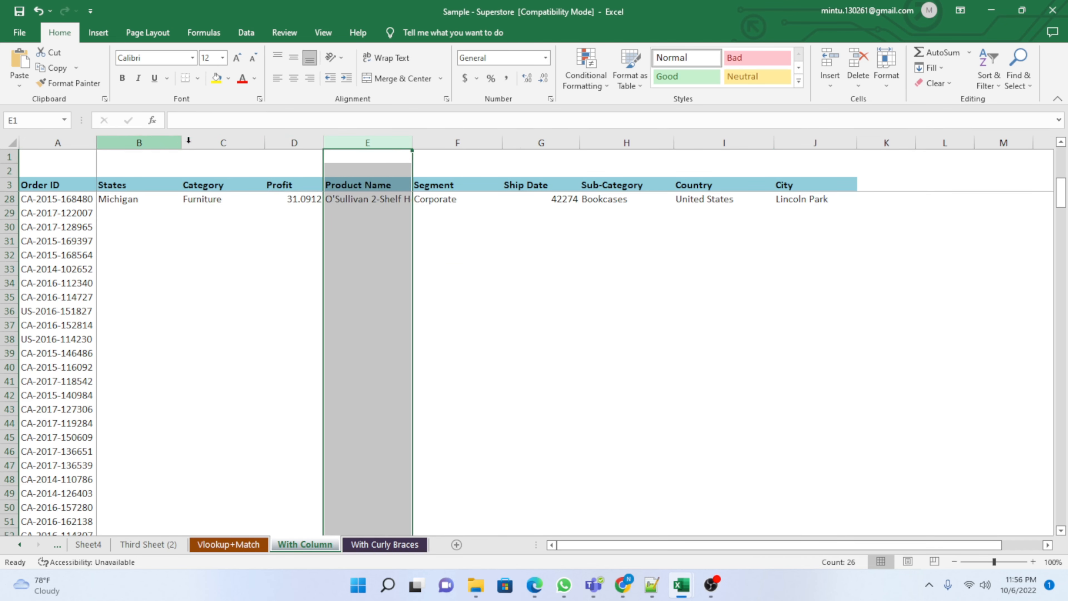
click(506, 238)
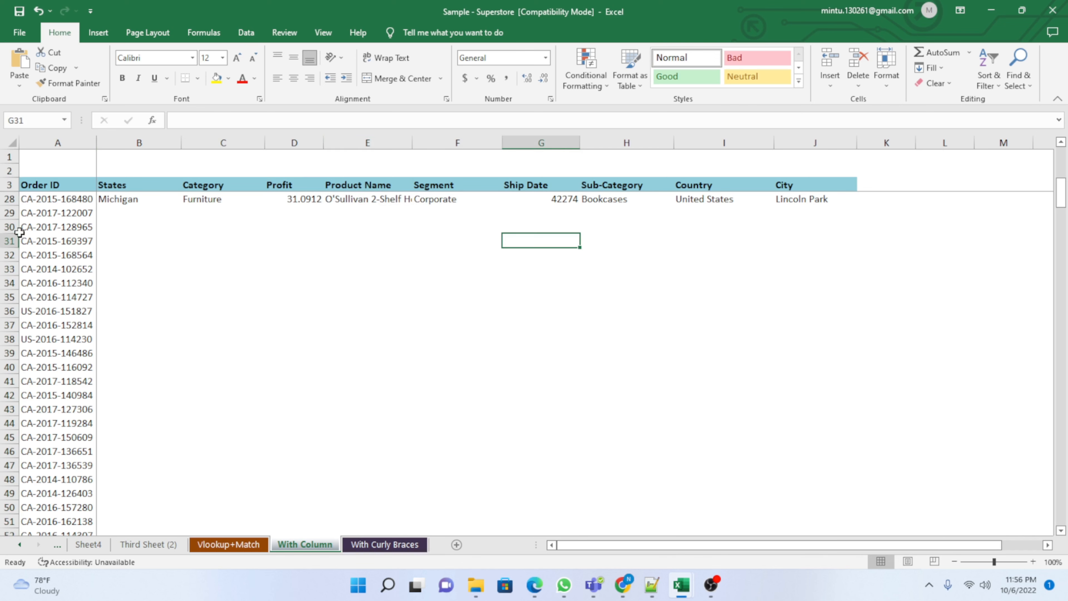
Step: Select the whole rows 28, 30 and 34 in turn, ending with only cell E35 selected
click(9, 198)
click(9, 226)
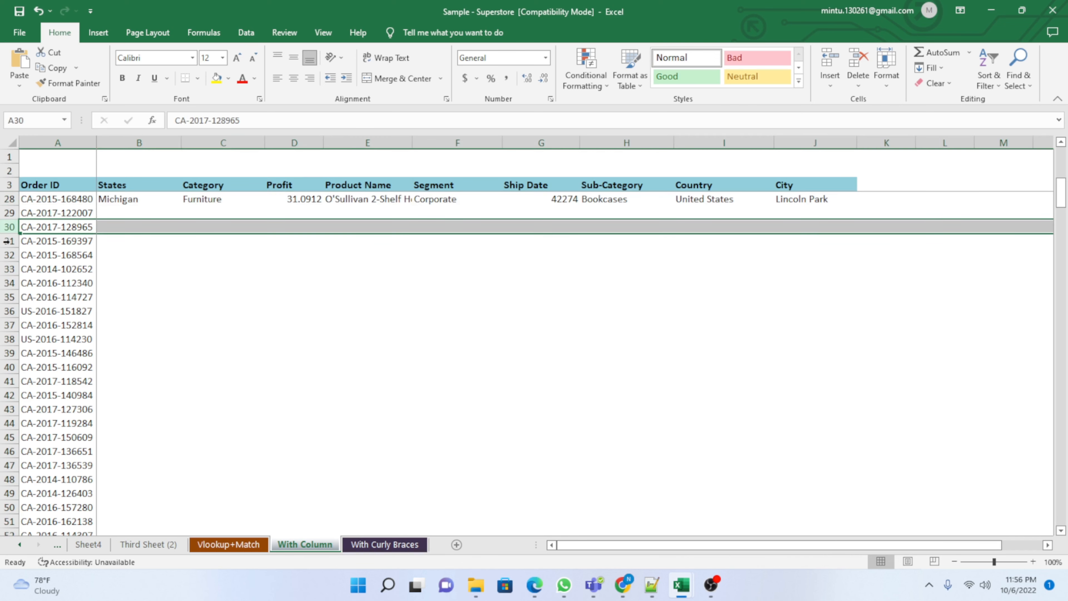
click(10, 283)
click(369, 366)
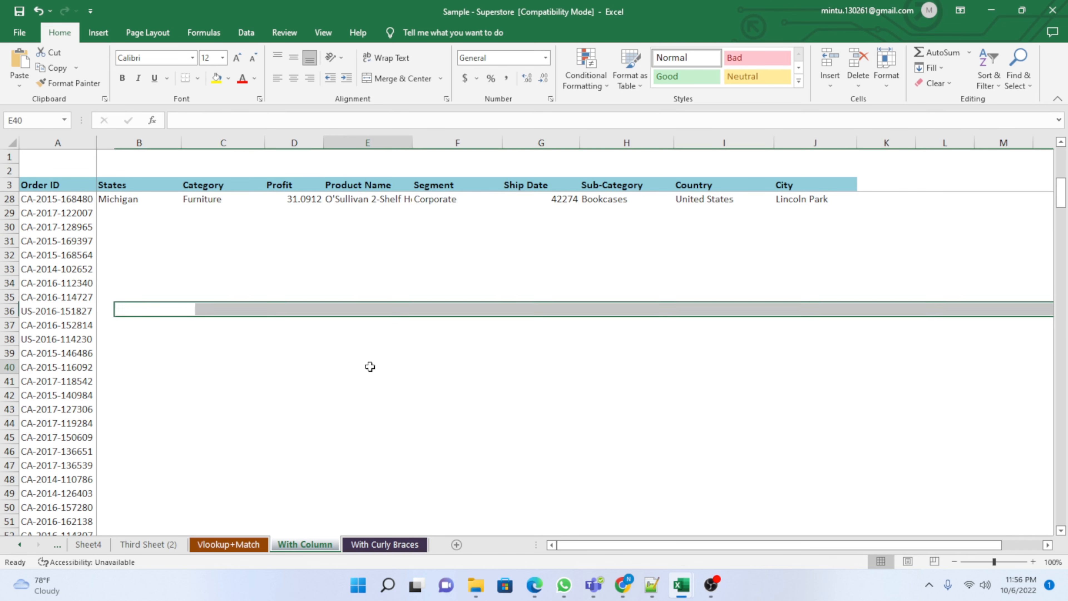
click(341, 293)
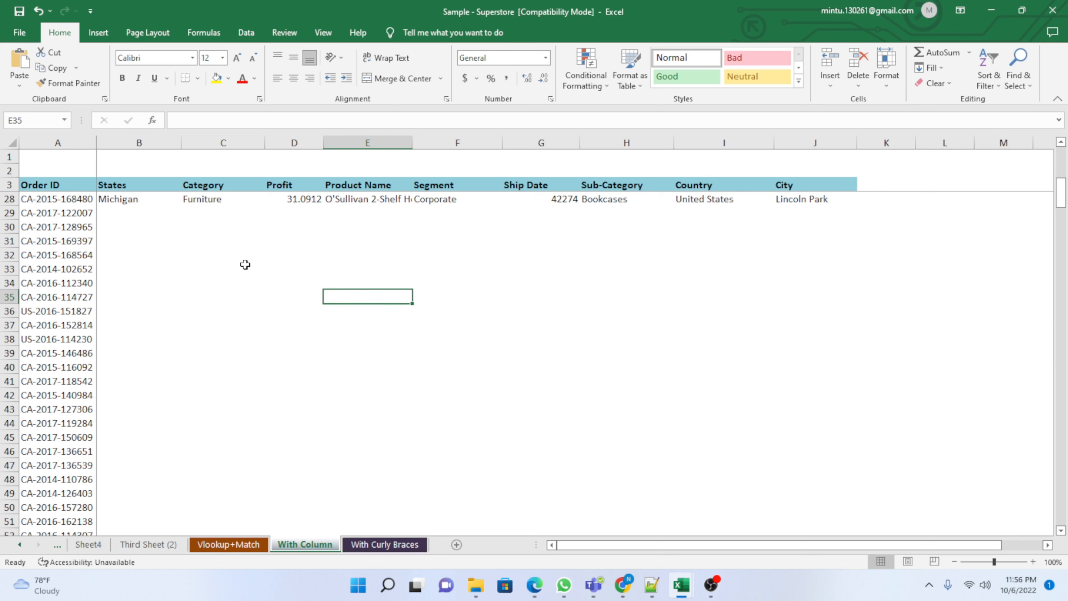
Step: Select the cell range C33:G45, and select the single cells I38, C35 and F37 in turn
drag(245, 264, 542, 441)
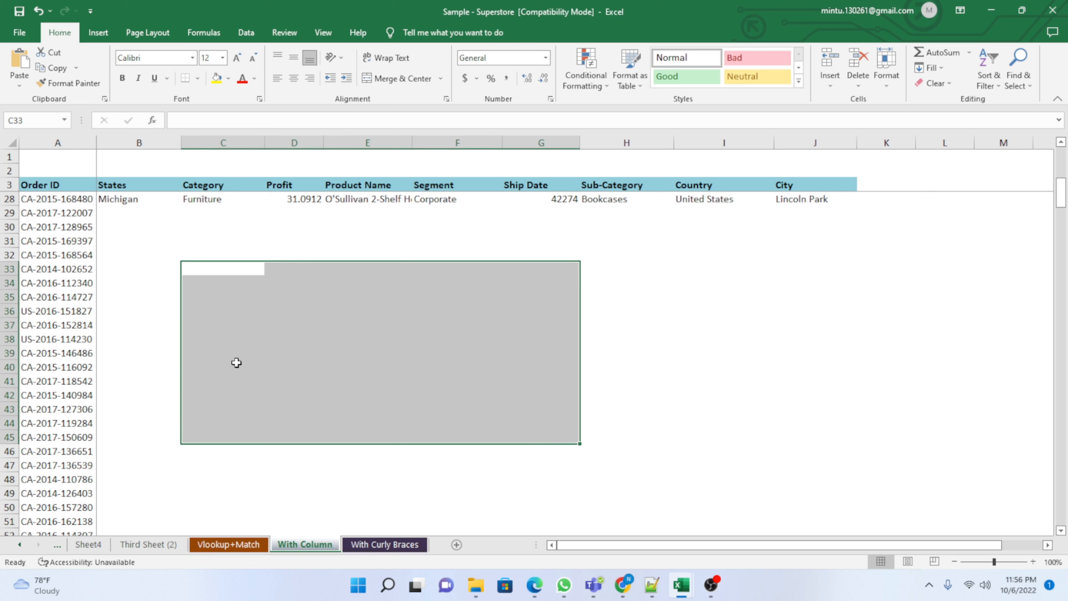
click(690, 336)
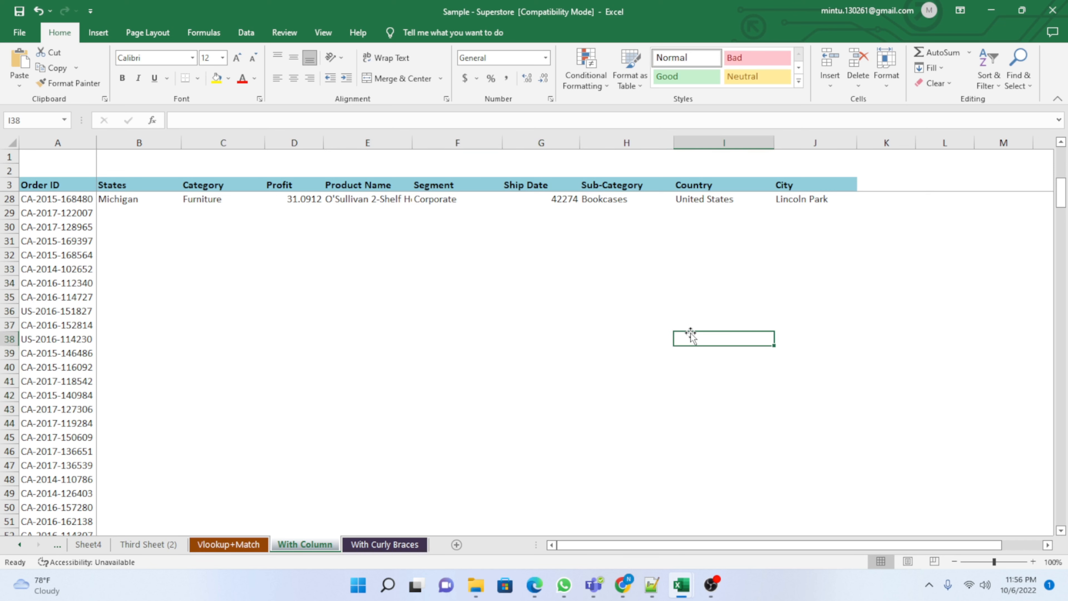
click(222, 298)
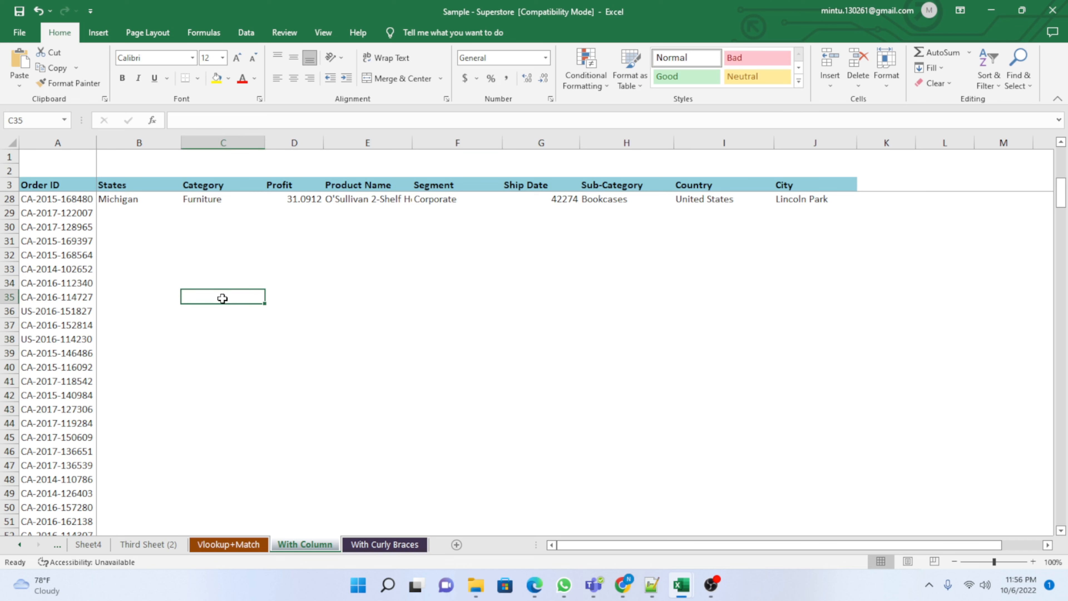
click(451, 322)
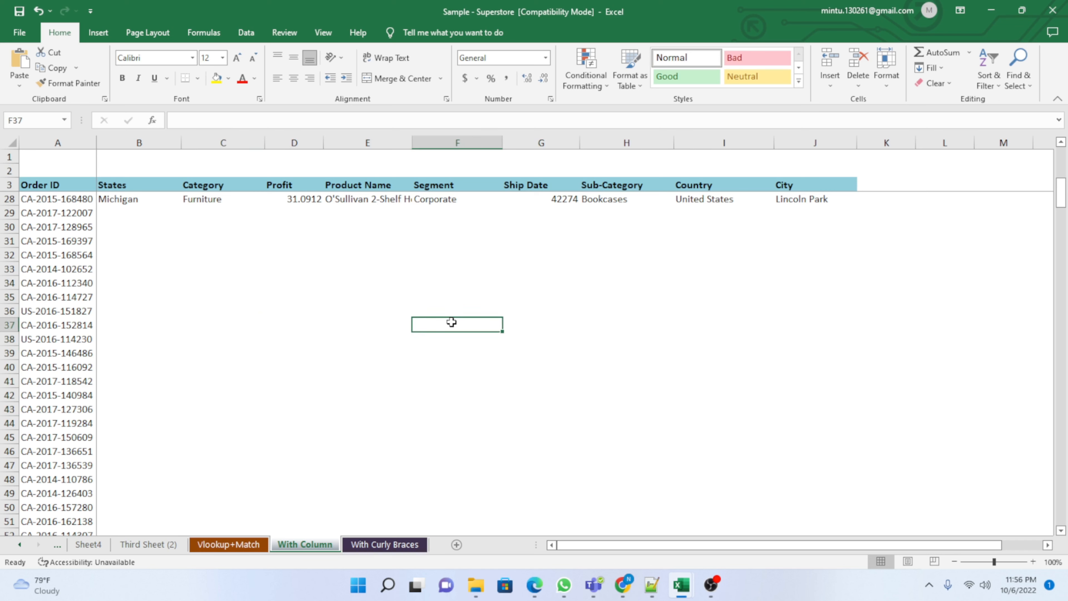
Step: View the With Curly Braces, With Column and Third Sheet (2) sheets, and look through the rows of the Vlookup+Match sheet
click(378, 544)
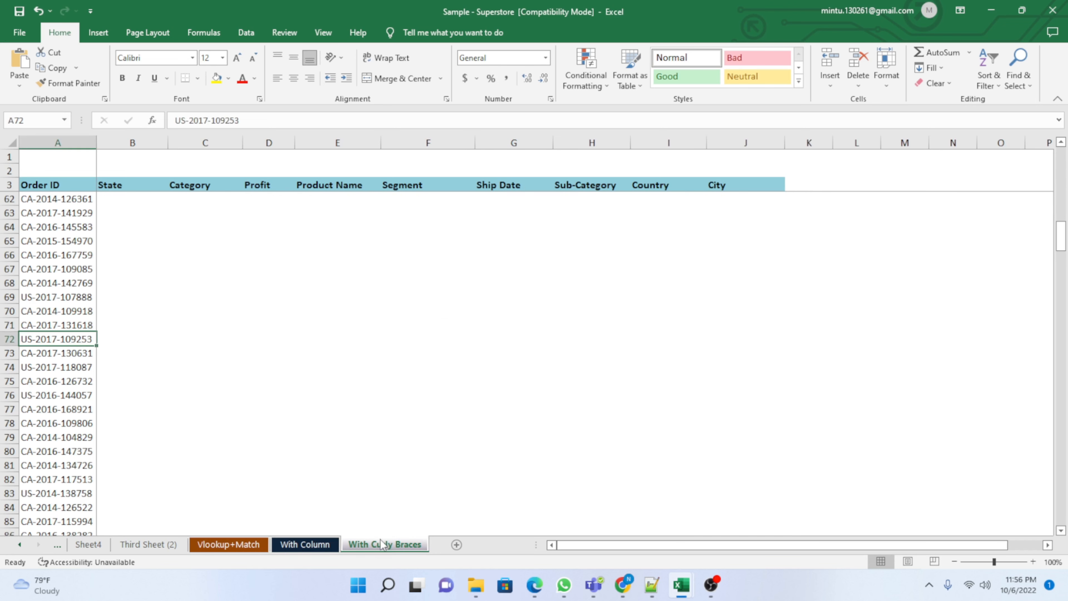
click(303, 544)
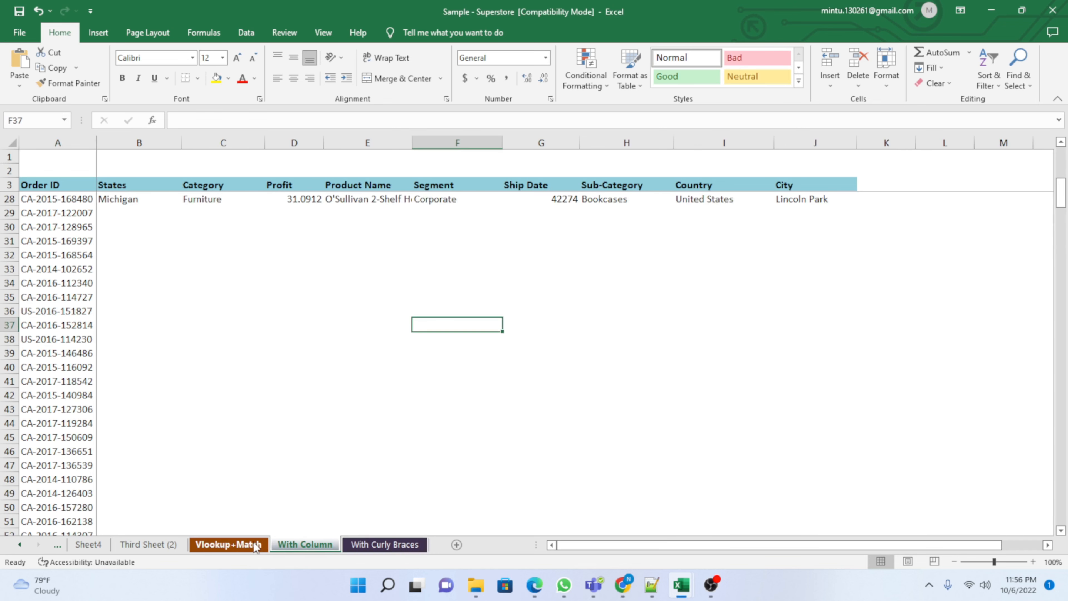
click(229, 544)
click(153, 544)
click(237, 545)
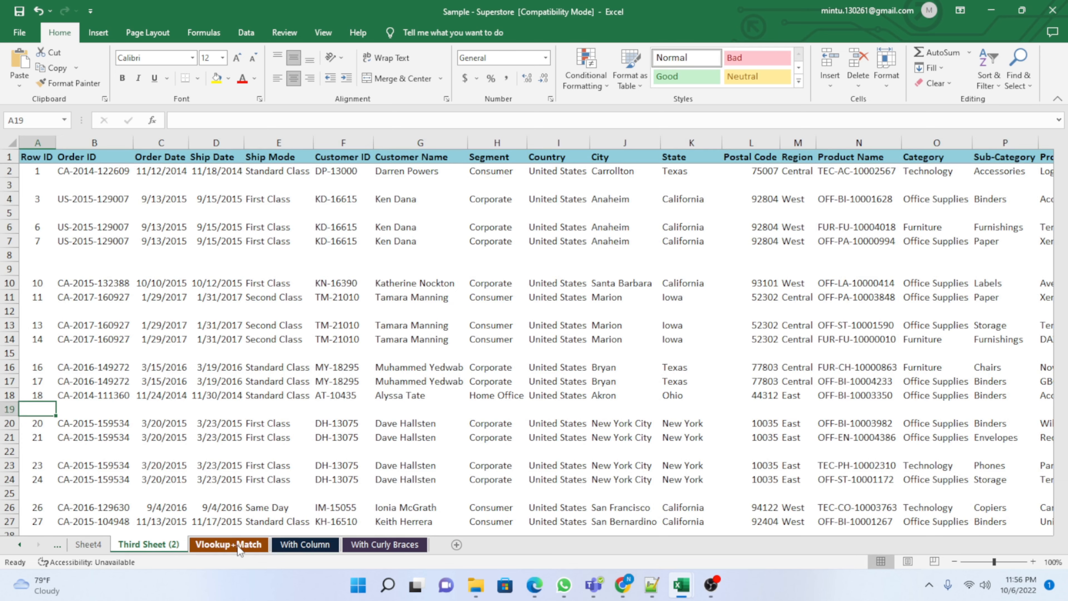
scroll(287, 386, down, 18)
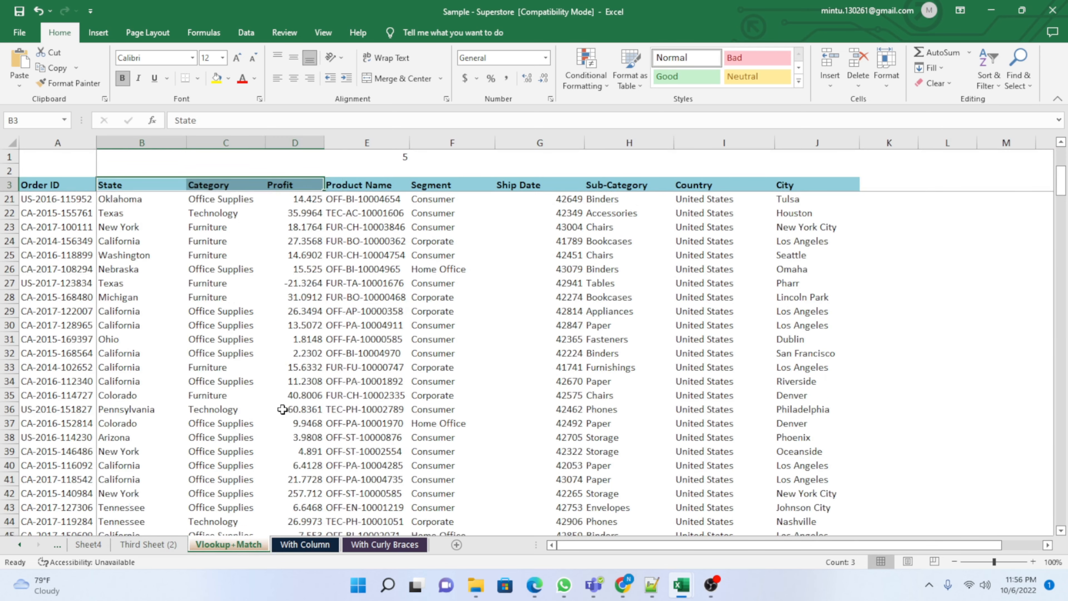
scroll(288, 385, down, 6)
scroll(282, 399, up, 20)
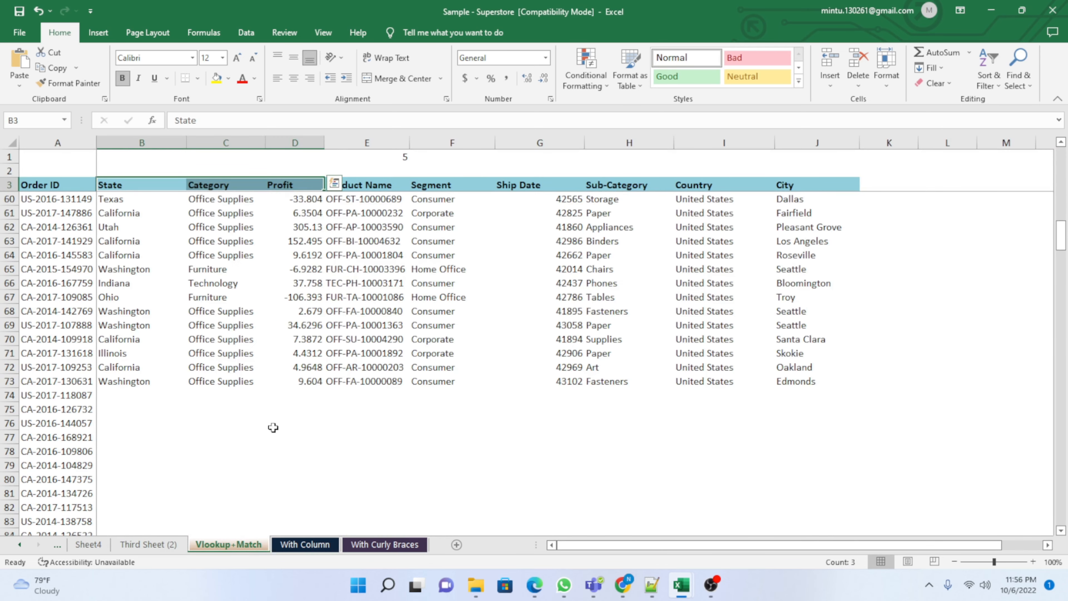
Step: View Sheet4, Third Sheet, Second Sheet and the blank Sheet7 in turn, looking through the rows of Second Sheet
click(126, 545)
click(89, 545)
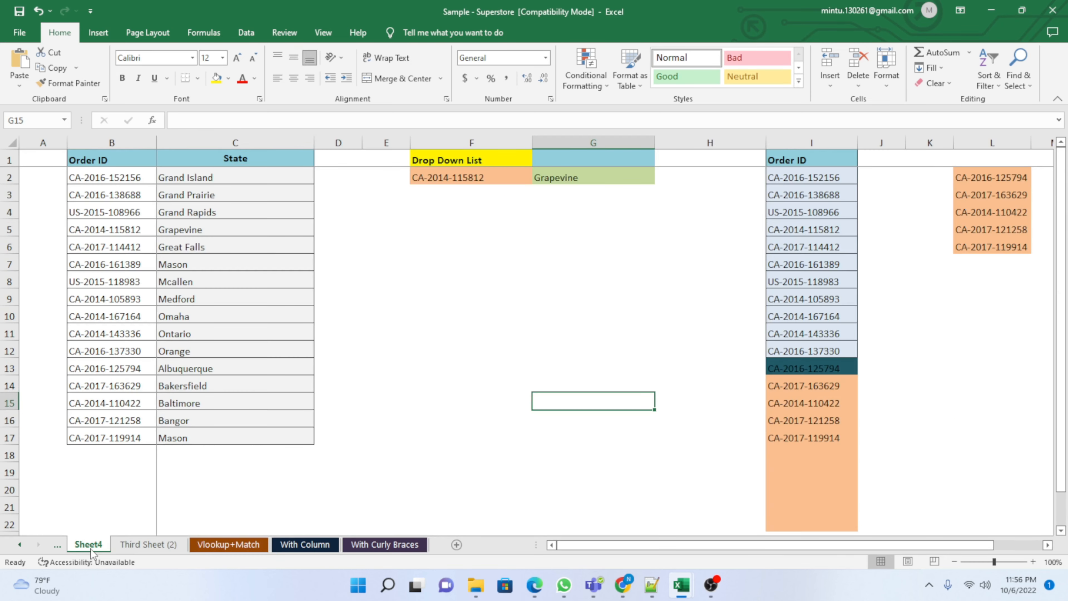
scroll(31, 547, up, 3)
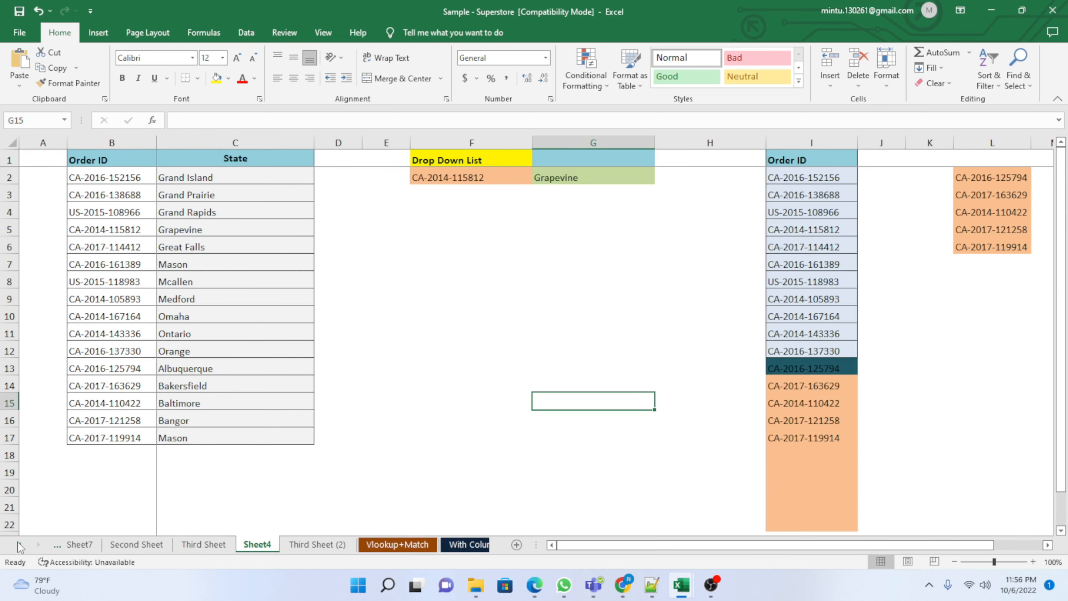
click(199, 546)
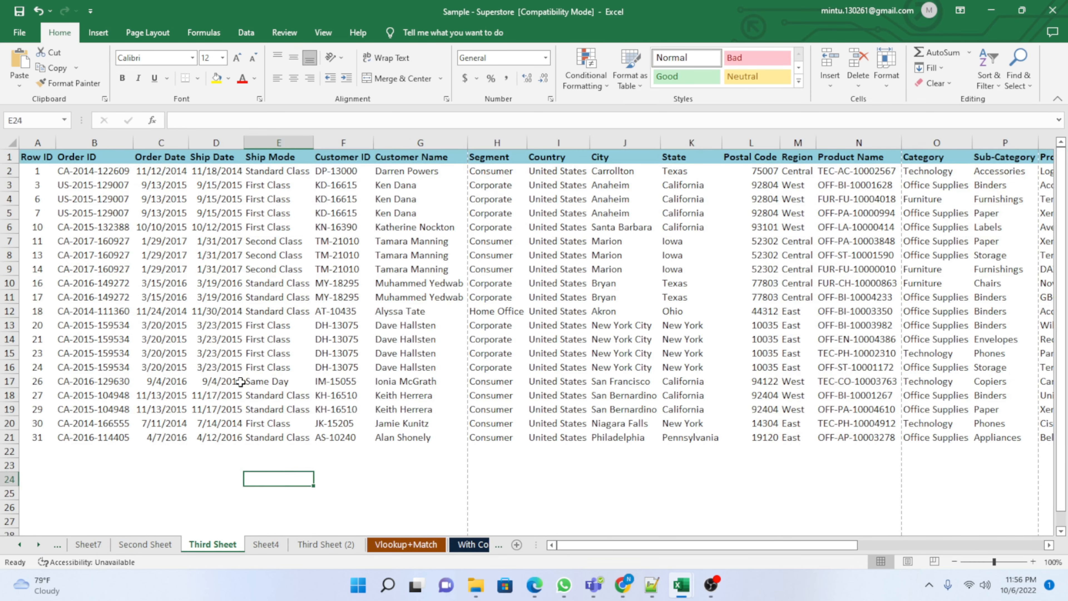
click(143, 546)
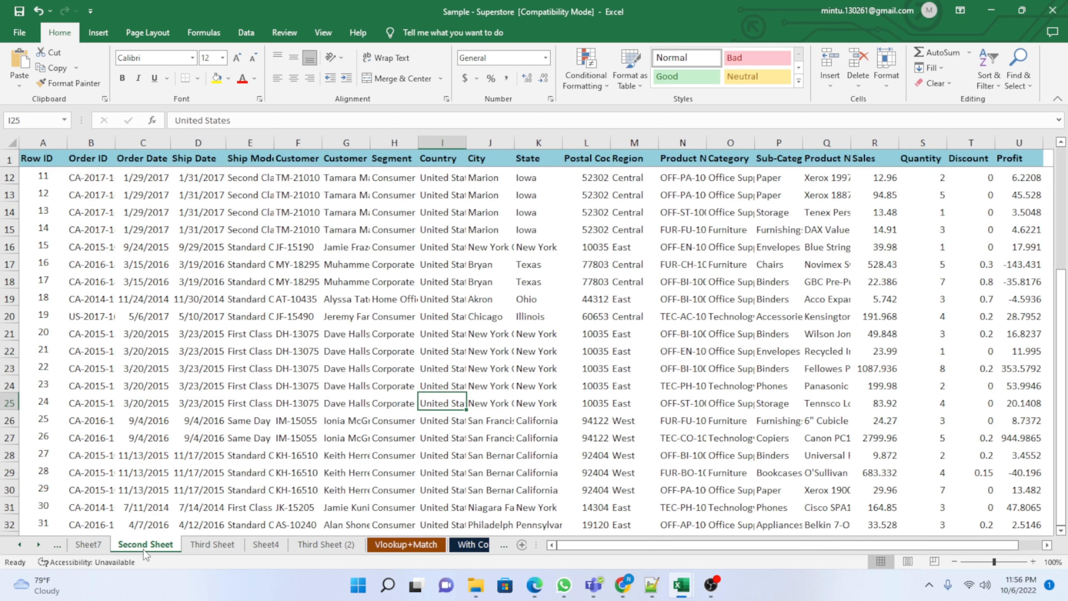
scroll(238, 454, down, 9)
scroll(238, 454, down, 1)
scroll(238, 441, up, 8)
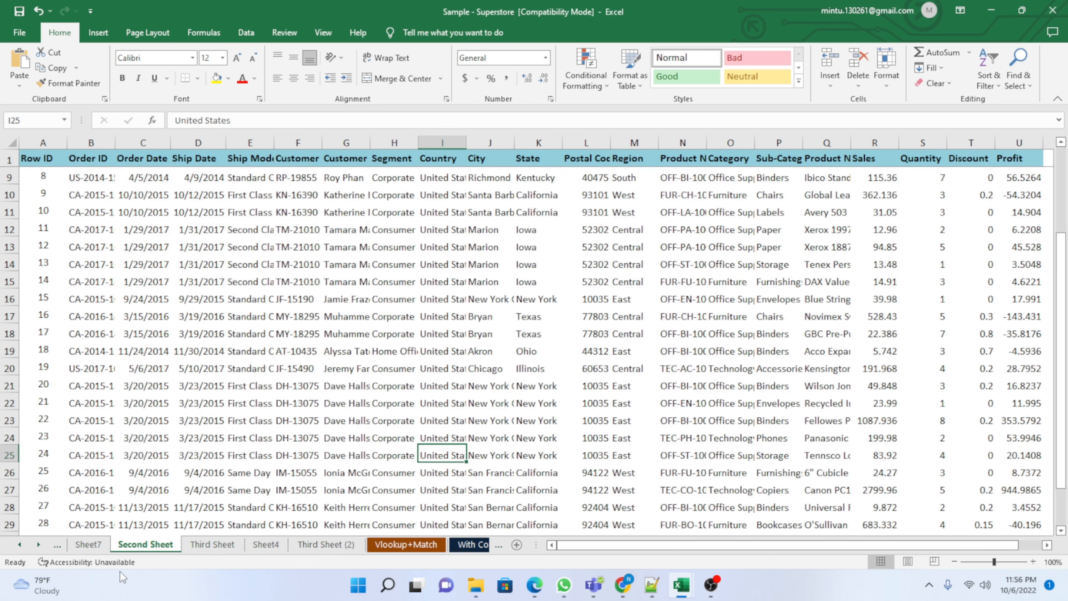
click(88, 545)
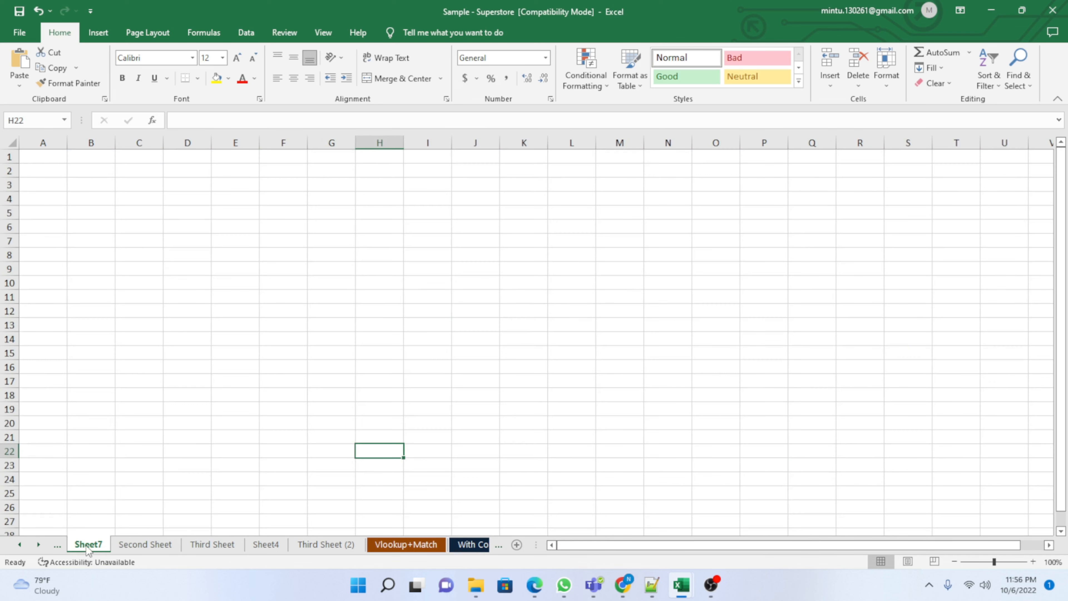
Step: Go back through Sheet6 to the Master sheet and look through its order records
click(57, 546)
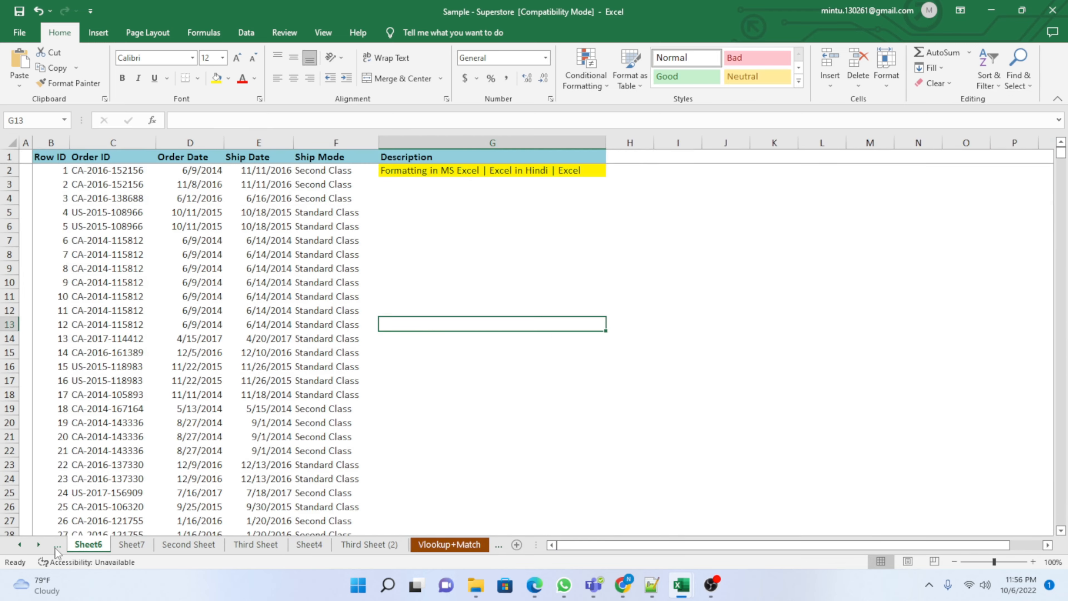
click(57, 546)
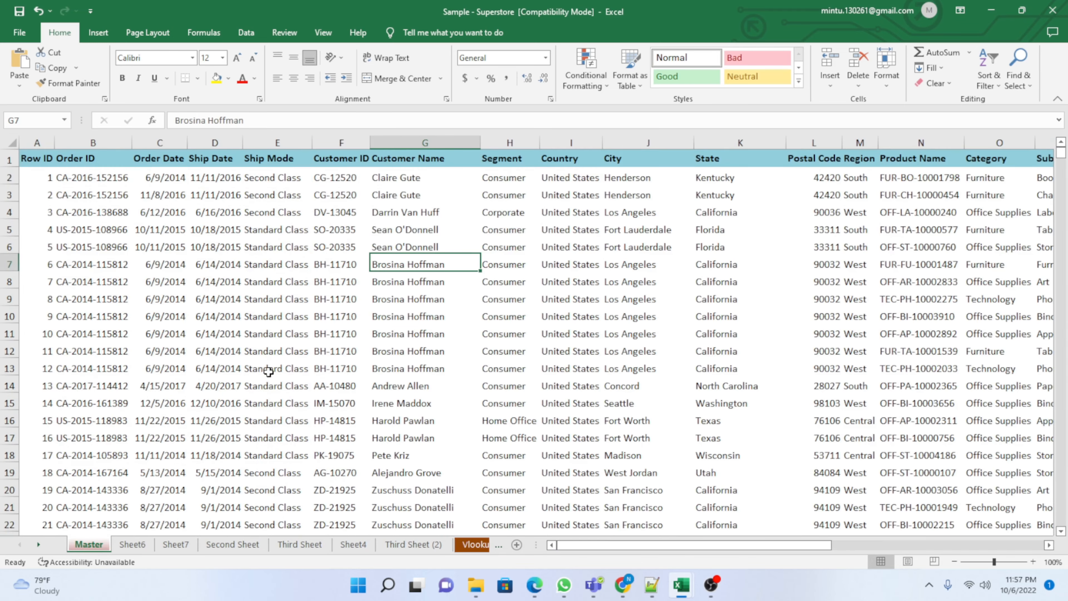
scroll(268, 391, down, 13)
scroll(269, 391, down, 7)
scroll(269, 391, up, 20)
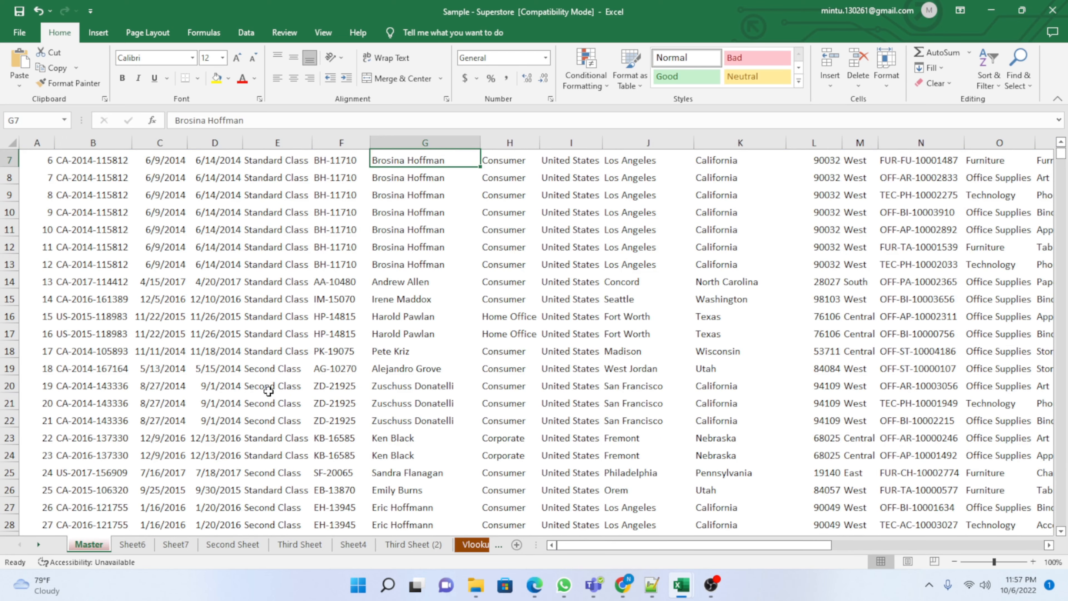
Step: Freeze the panes at cell A2 of the Master sheet and check the header row against the rows further down
click(45, 184)
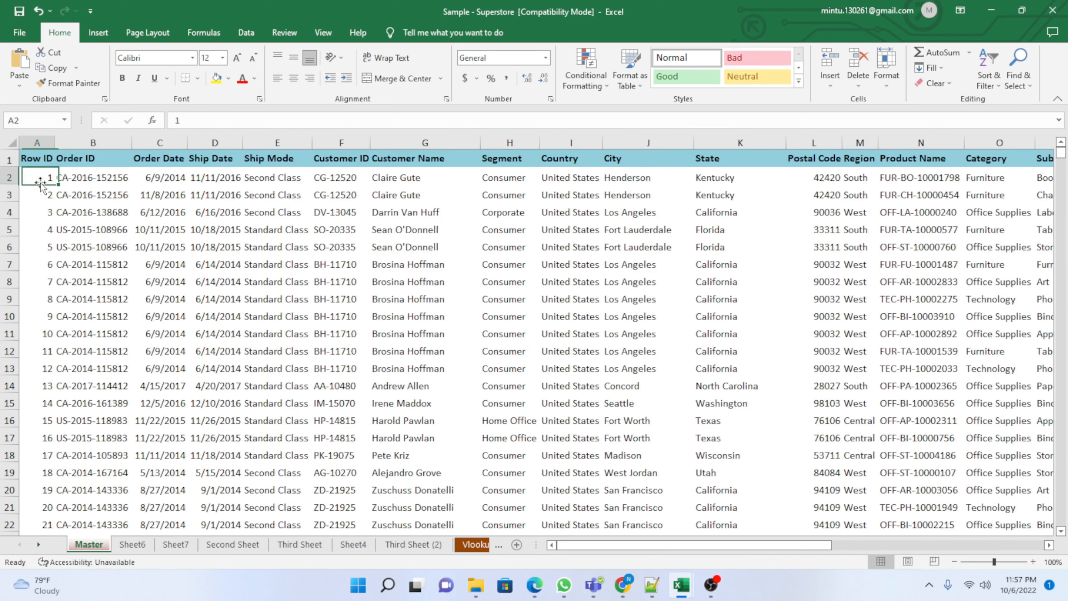
click(323, 34)
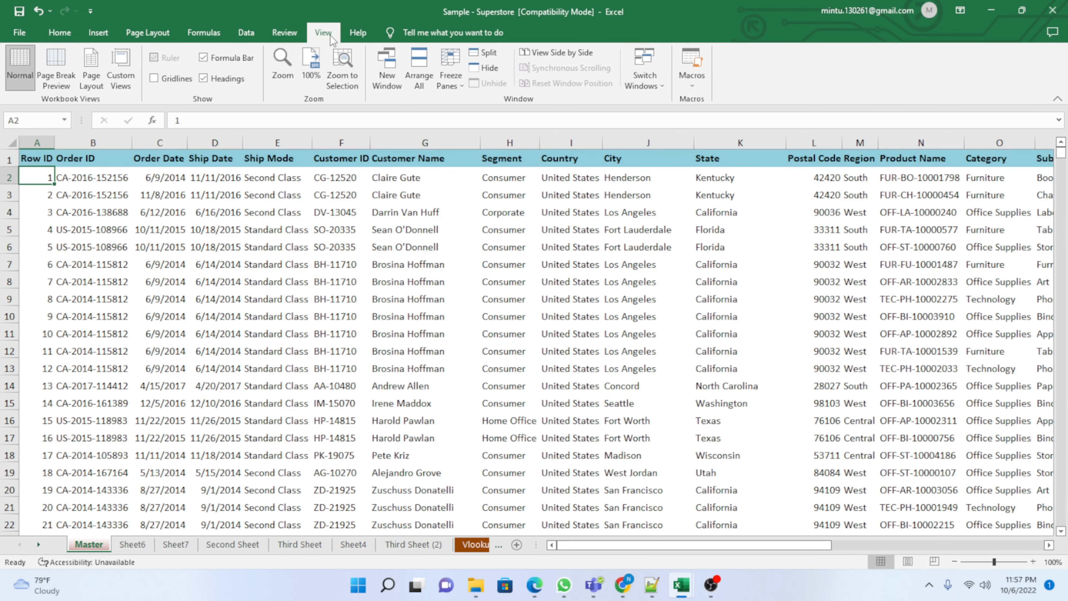
click(224, 251)
click(47, 182)
click(451, 79)
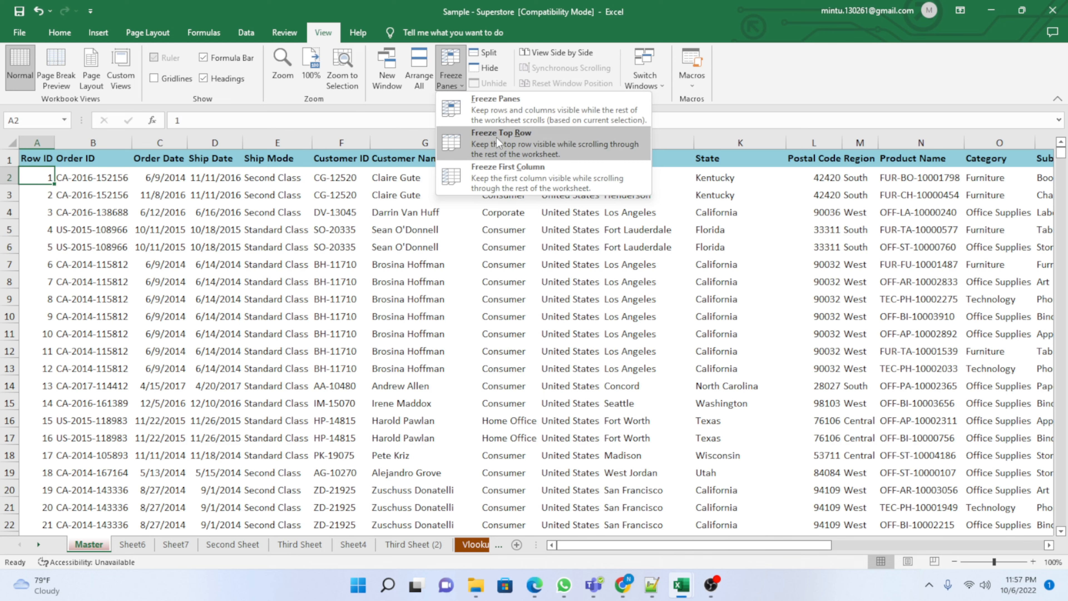
click(504, 117)
scroll(90, 249, down, 17)
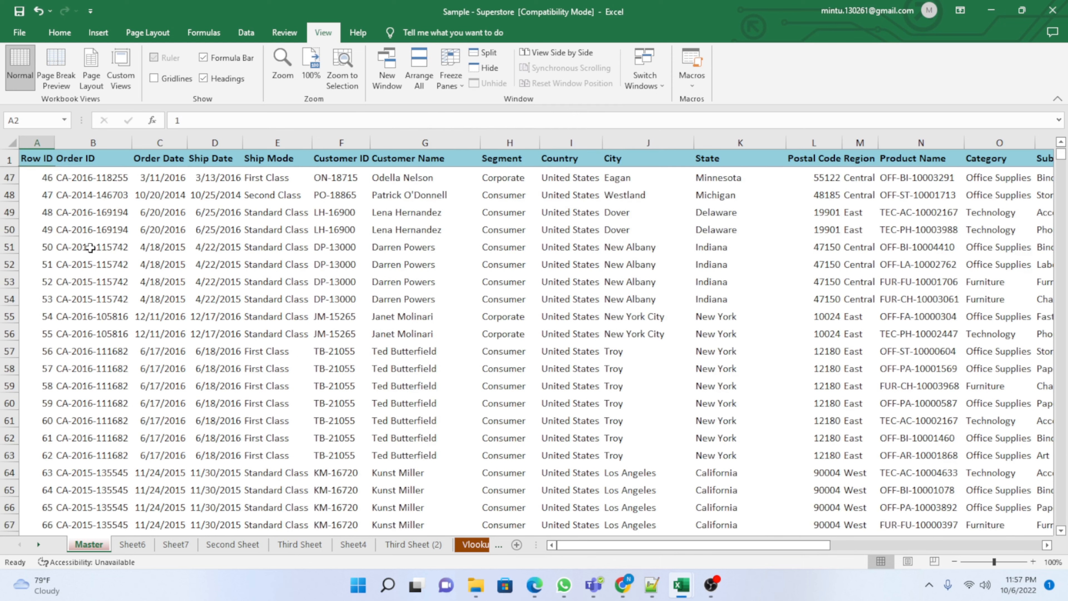
scroll(91, 249, up, 17)
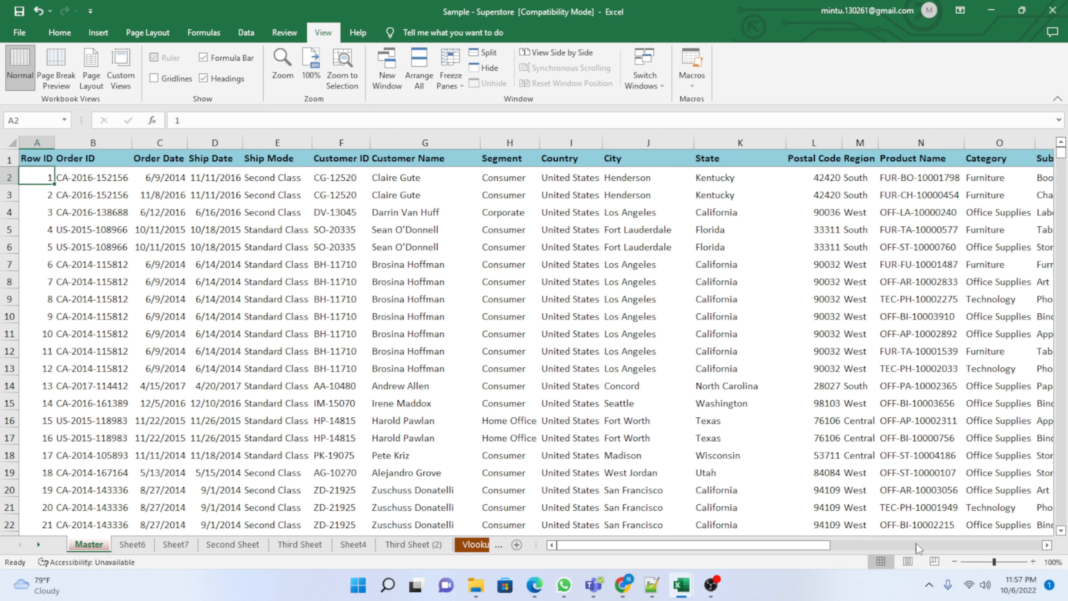
Step: Switch the Master sheet to Page Layout view, accepting that its panes get unfrozen
click(908, 561)
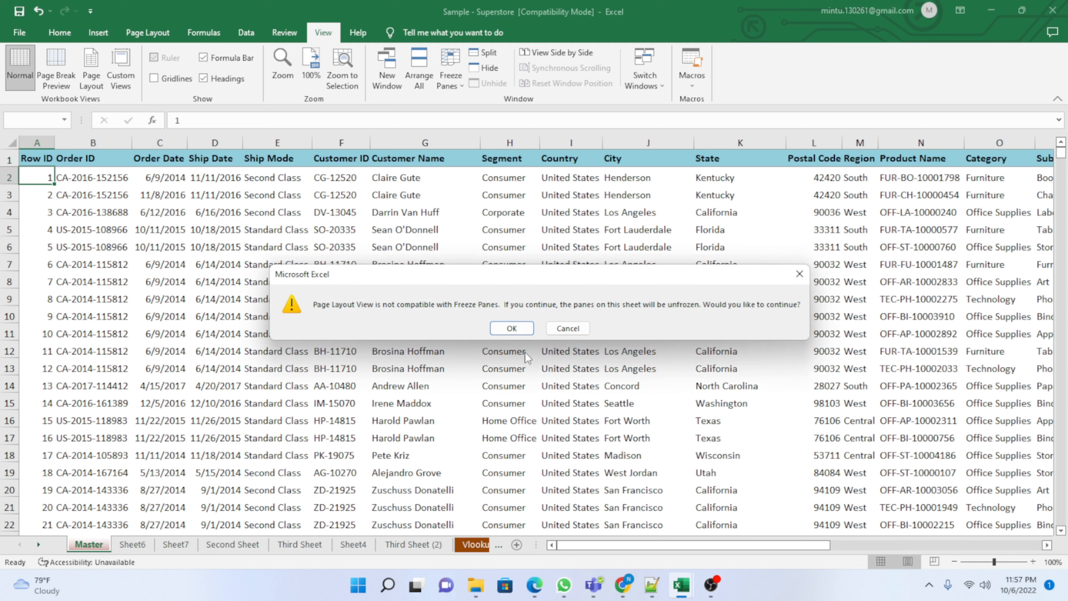
click(509, 328)
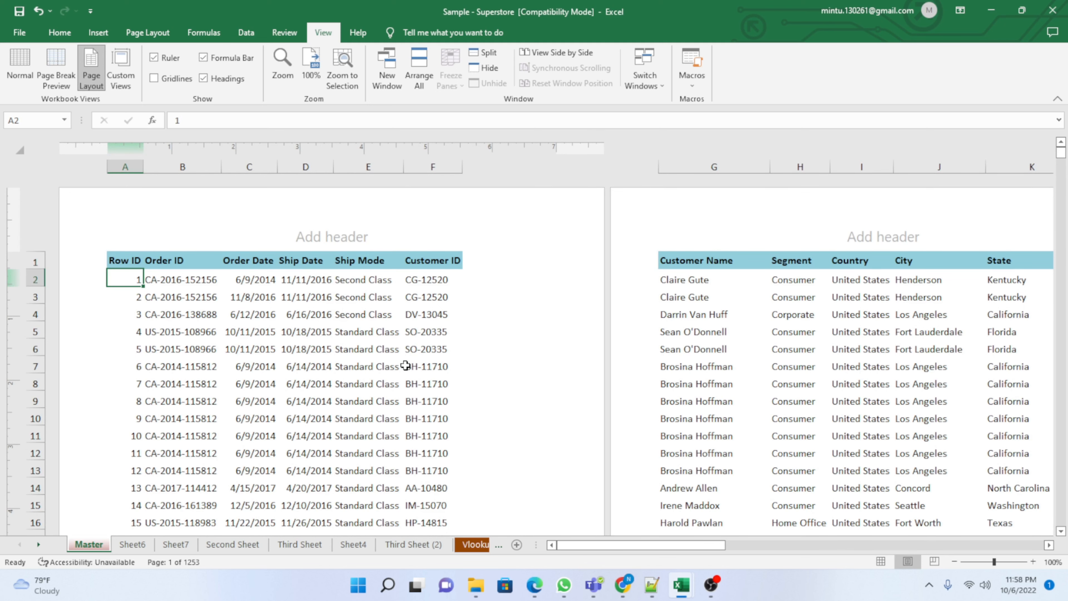
scroll(405, 365, down, 6)
scroll(405, 341, up, 6)
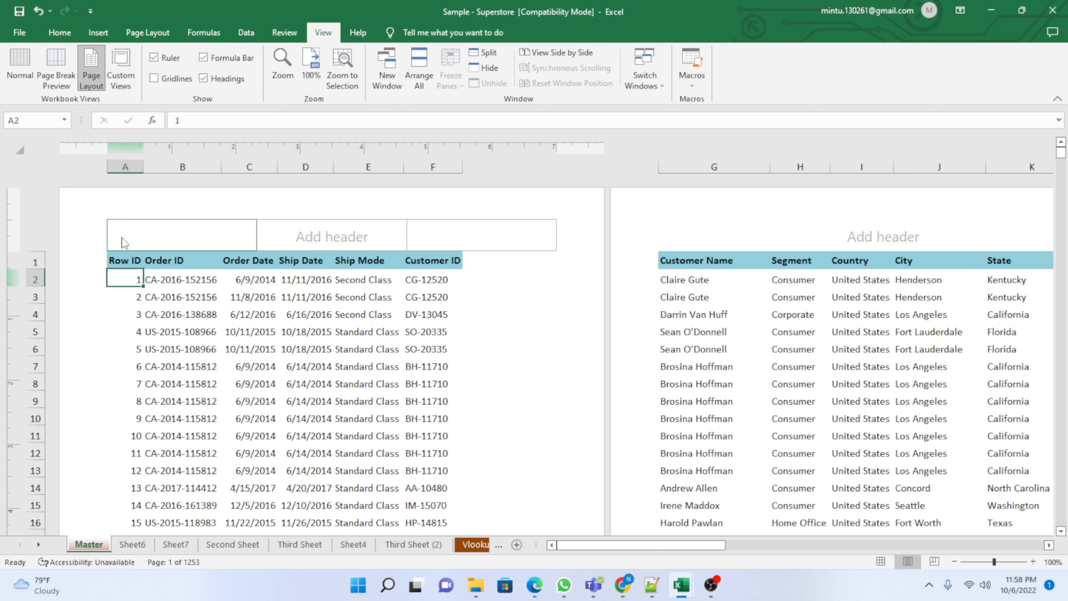
Step: Examine the header and footer areas and the page divisions of the Master sheet in Page Layout view
scroll(353, 411, down, 5)
scroll(546, 417, up, 5)
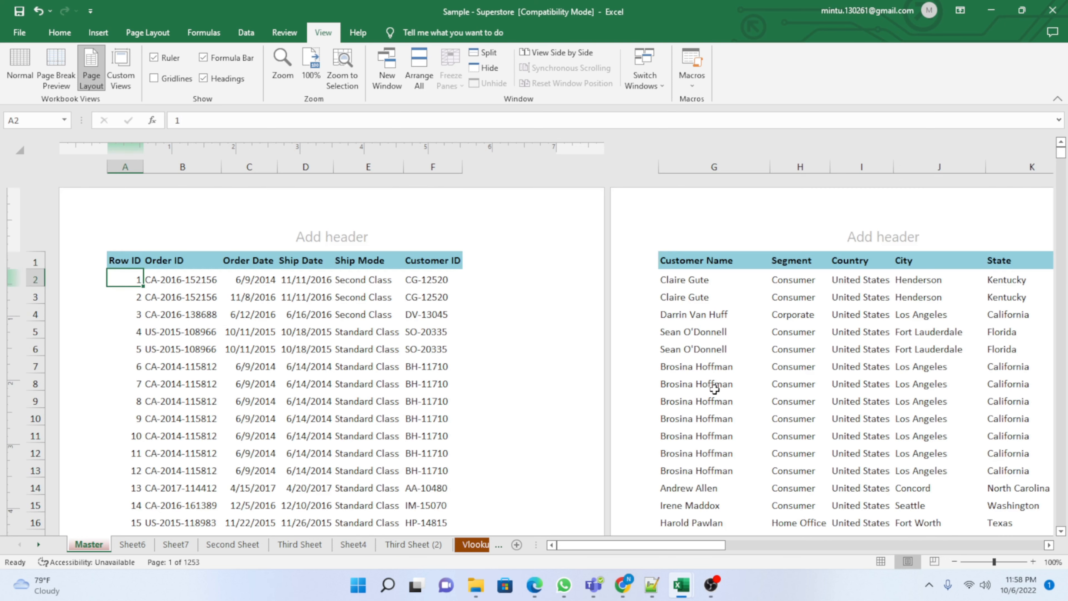
scroll(453, 417, down, 5)
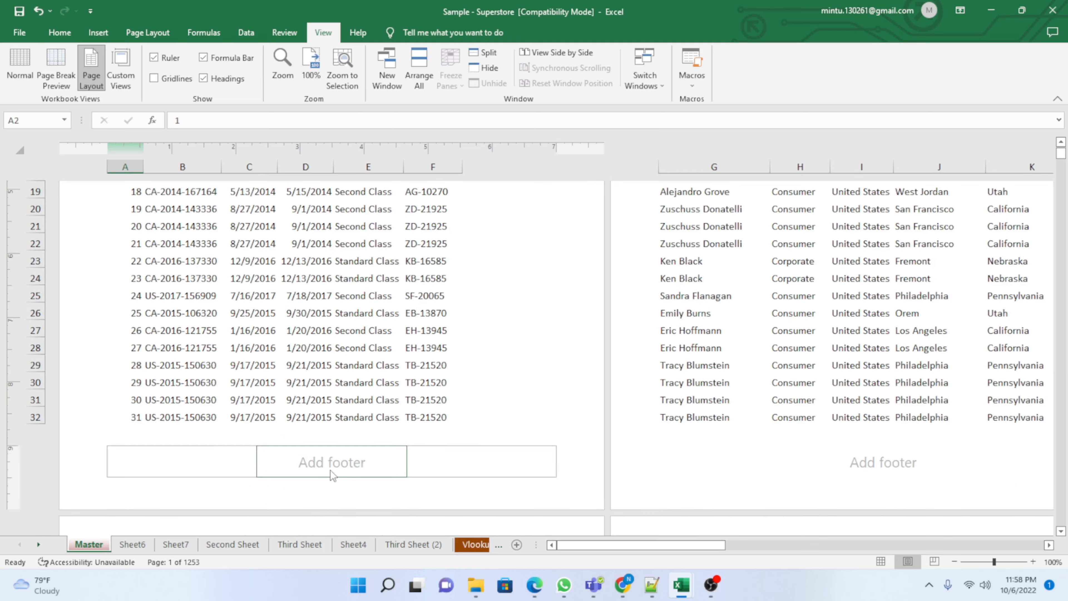
scroll(332, 474, down, 15)
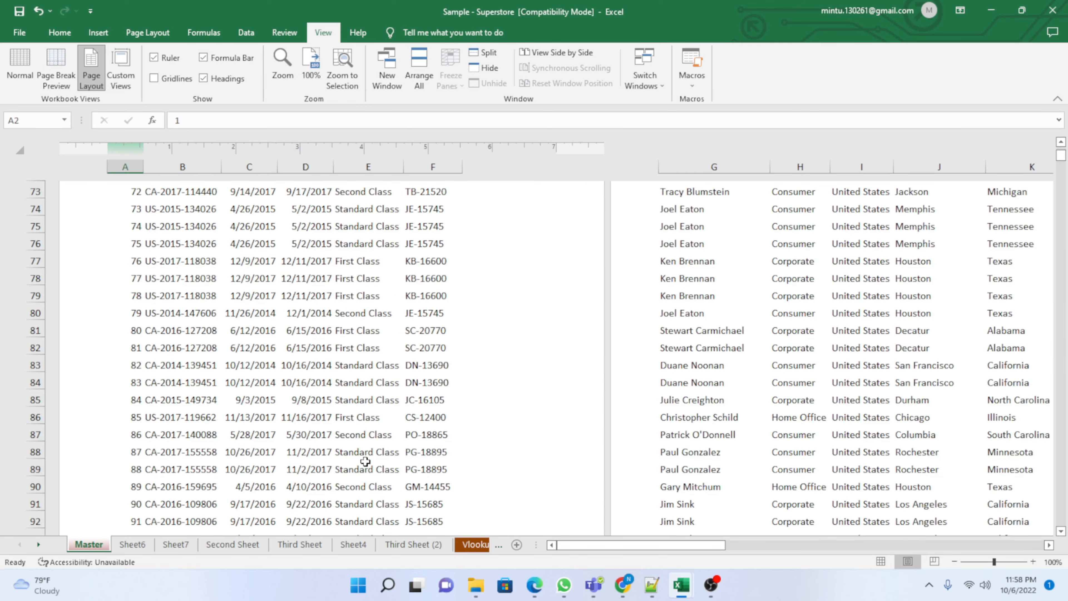
scroll(421, 431, up, 7)
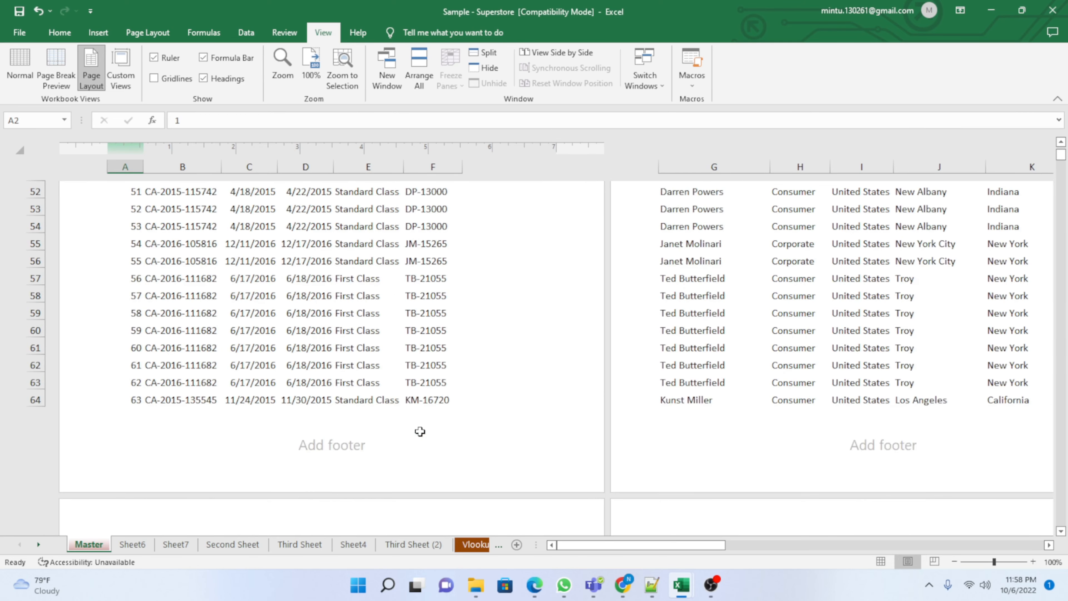
scroll(420, 431, down, 3)
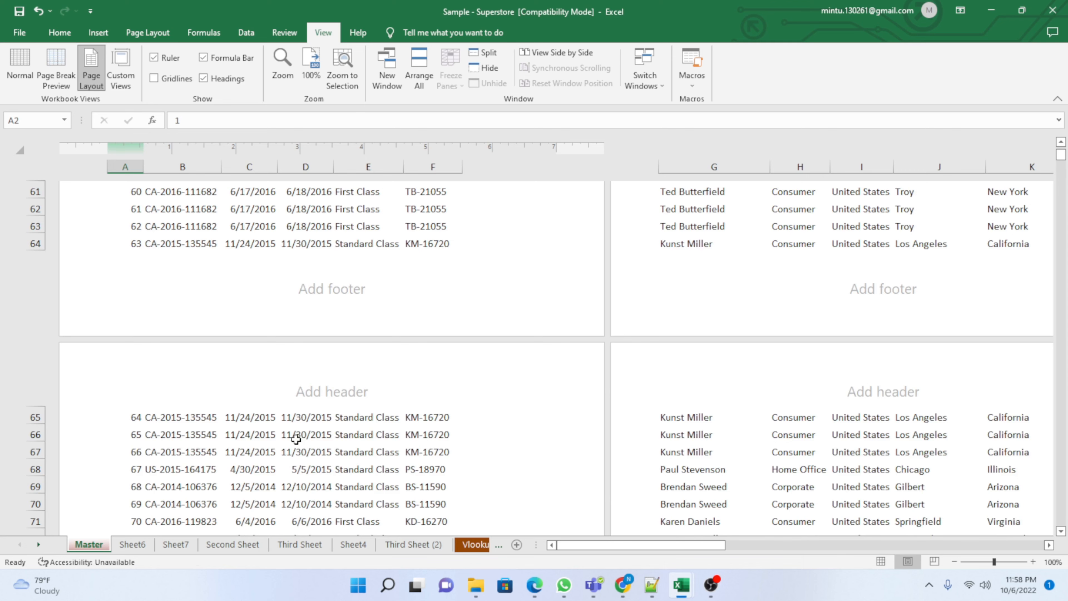
scroll(296, 438, down, 12)
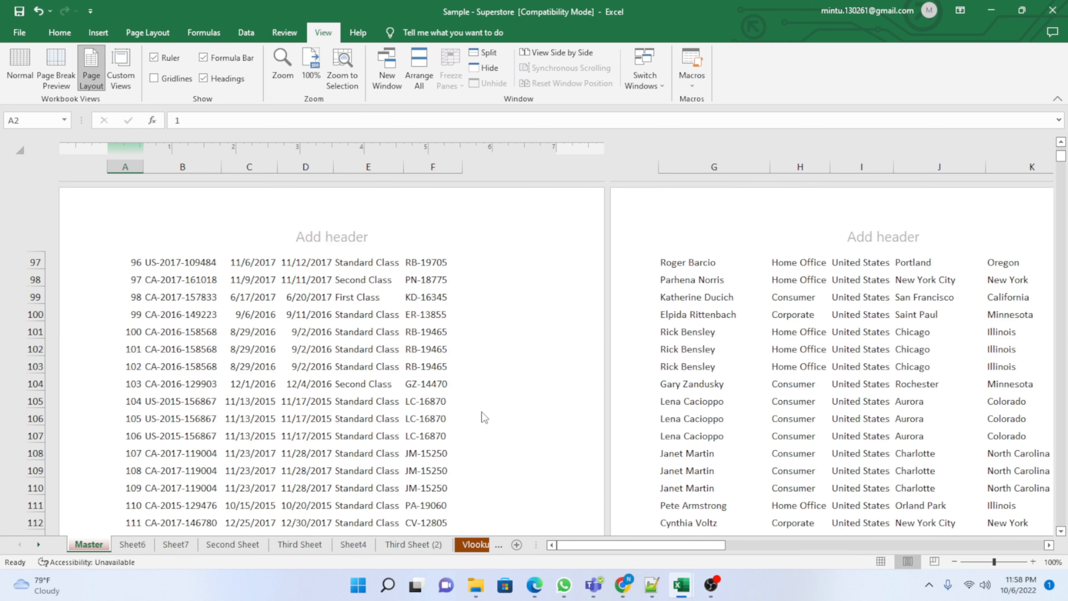
scroll(416, 379, down, 12)
scroll(538, 446, down, 6)
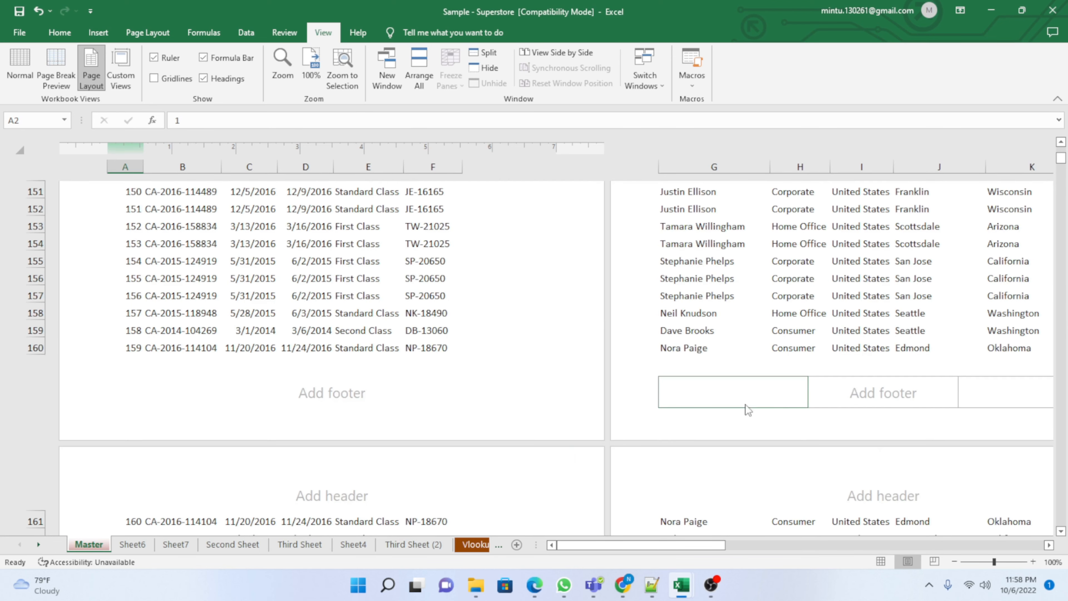
scroll(431, 415, down, 5)
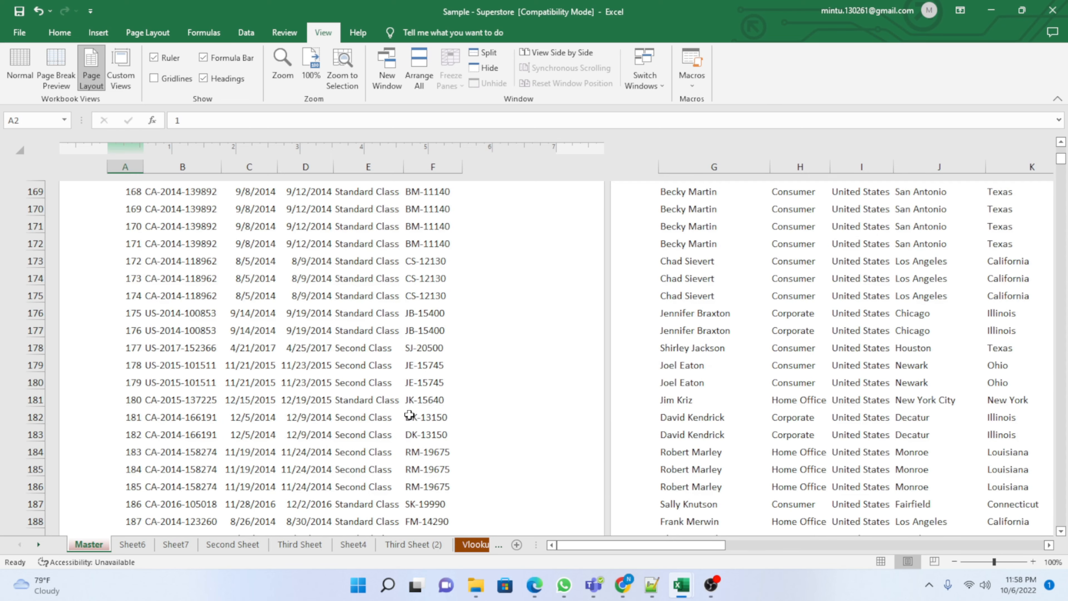
scroll(358, 383, up, 15)
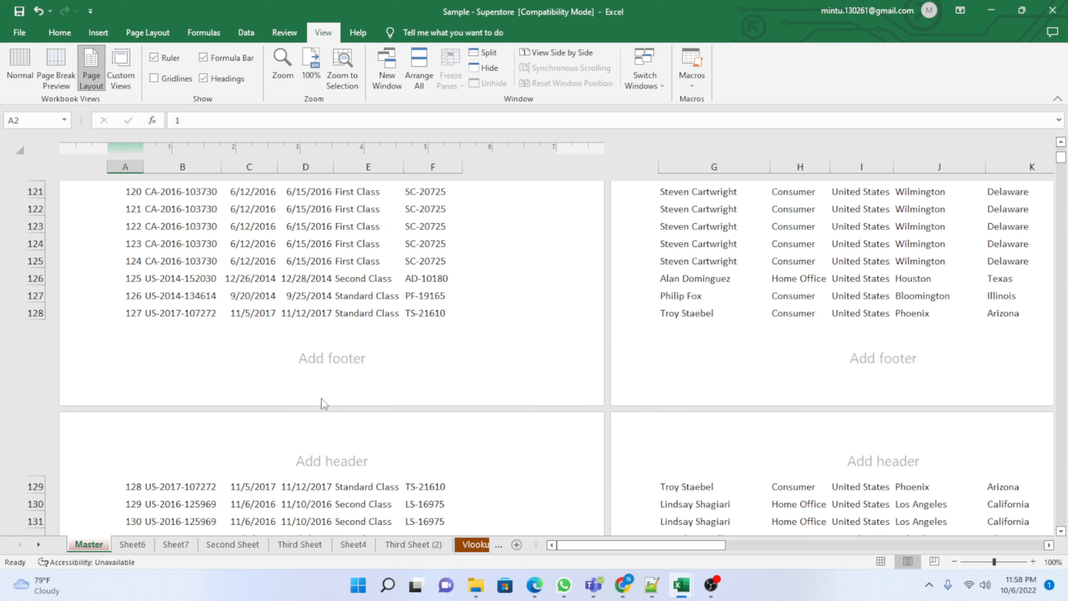
Step: Return to the beginning of the Master sheet and switch it from Page Layout to Normal view
scroll(322, 403, up, 20)
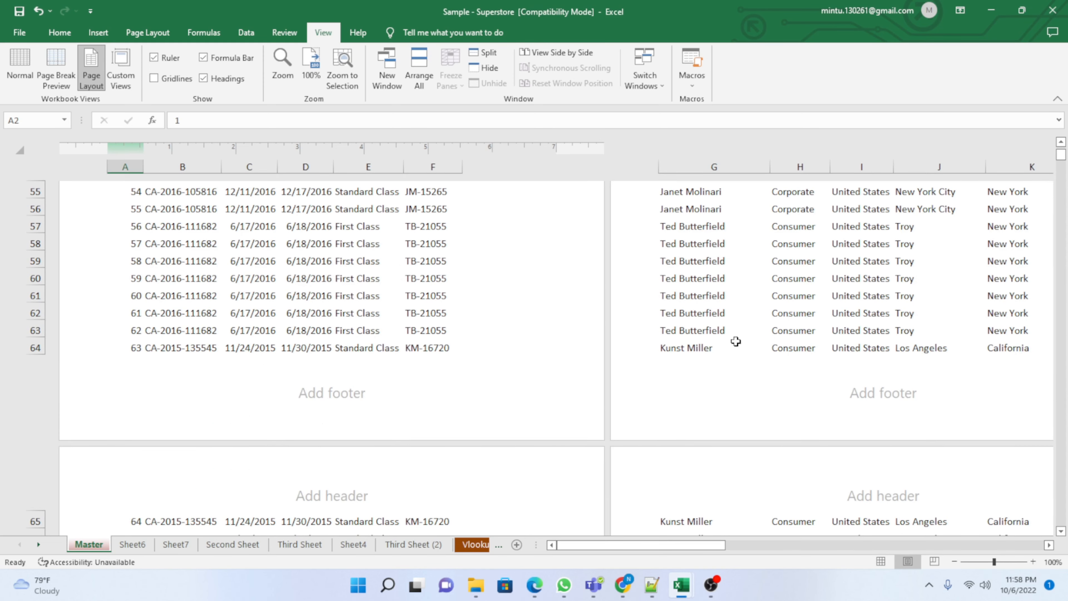
scroll(703, 399, up, 16)
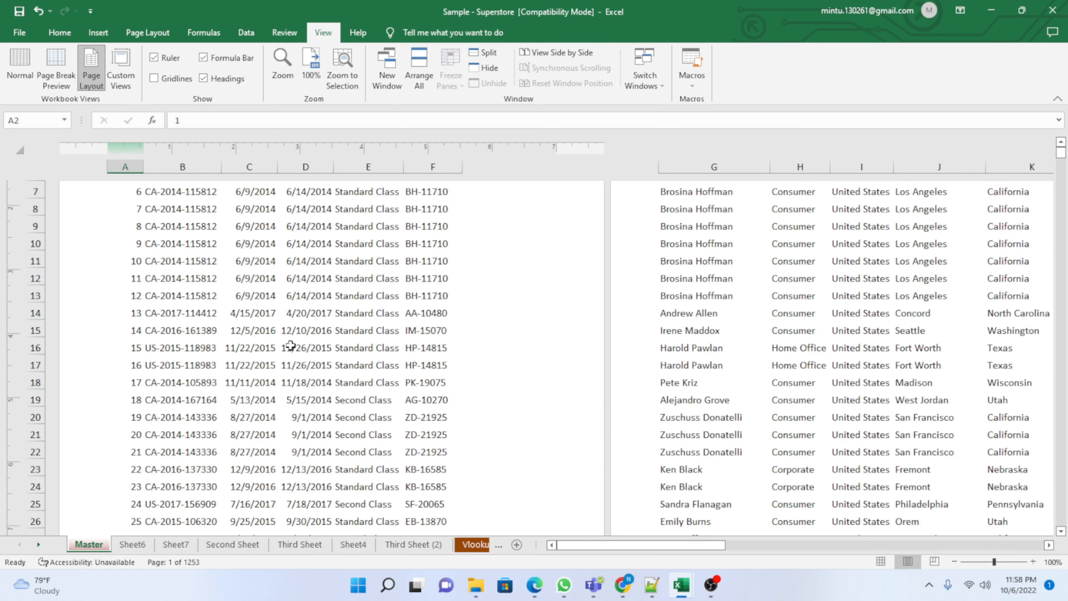
scroll(290, 345, up, 3)
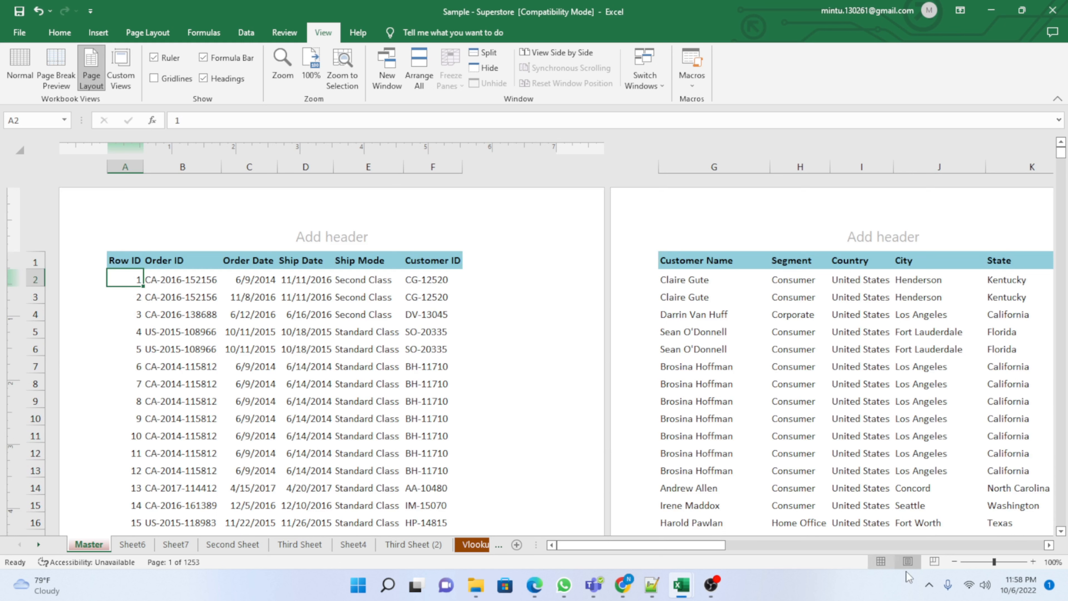
click(881, 561)
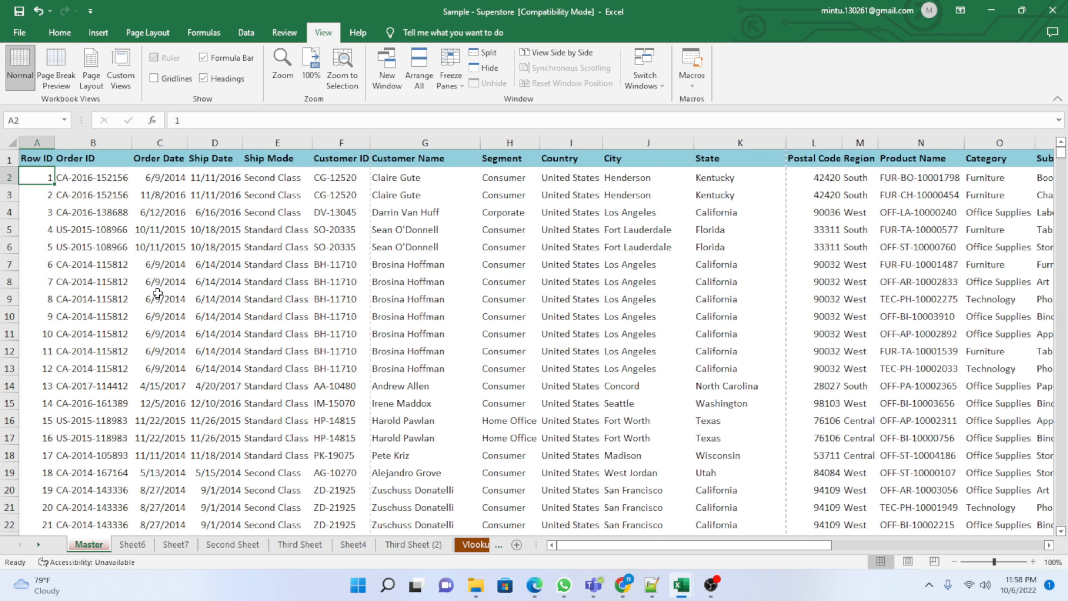
Step: Examine the Master sheet's page boundaries in Page Break Preview and return to Normal view
click(935, 562)
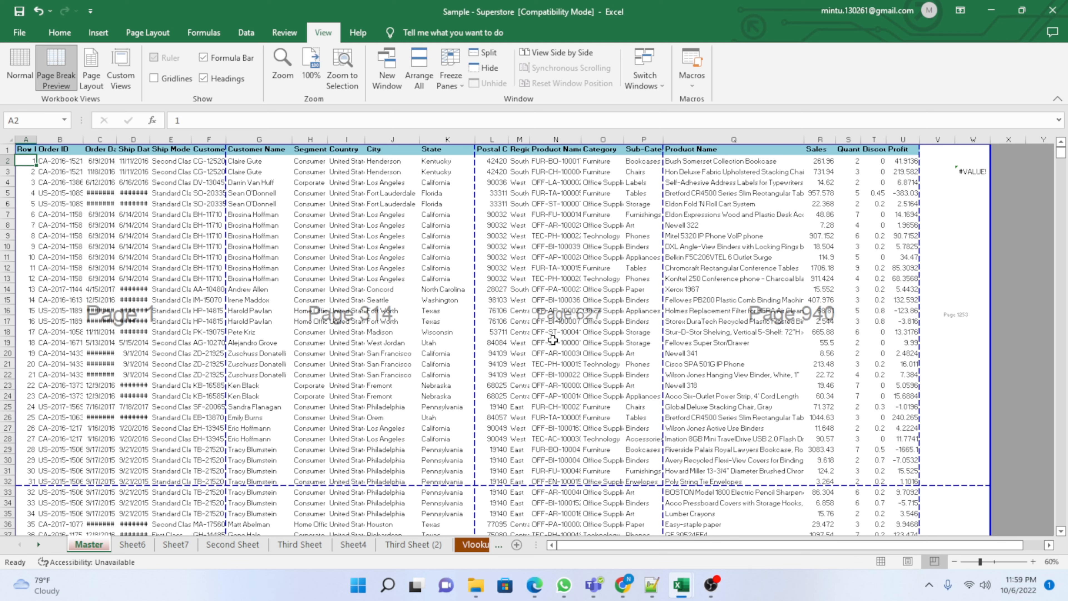
scroll(184, 372, down, 5)
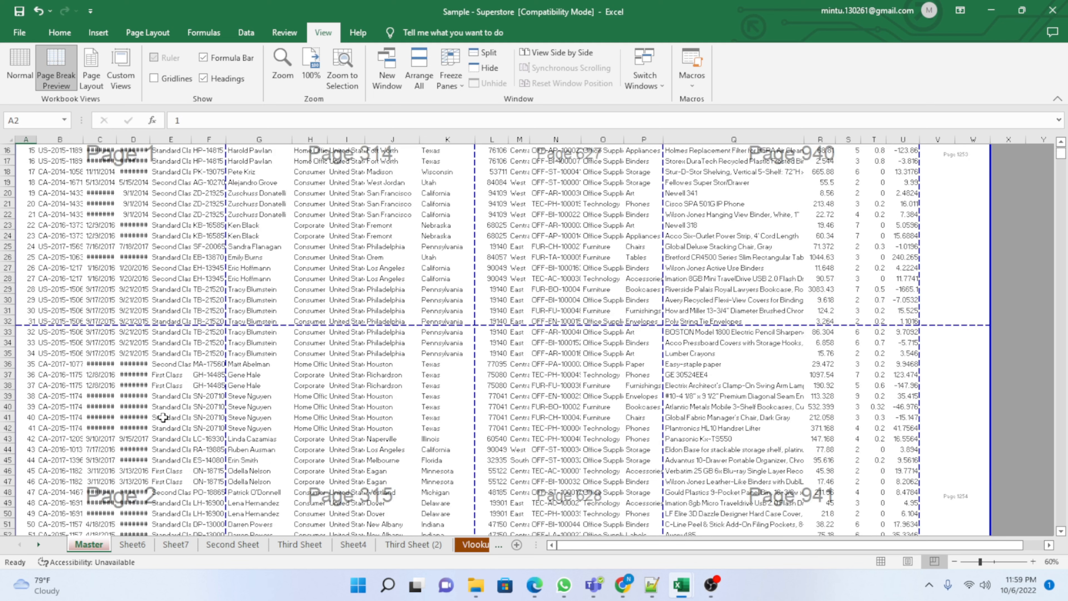
scroll(162, 417, down, 8)
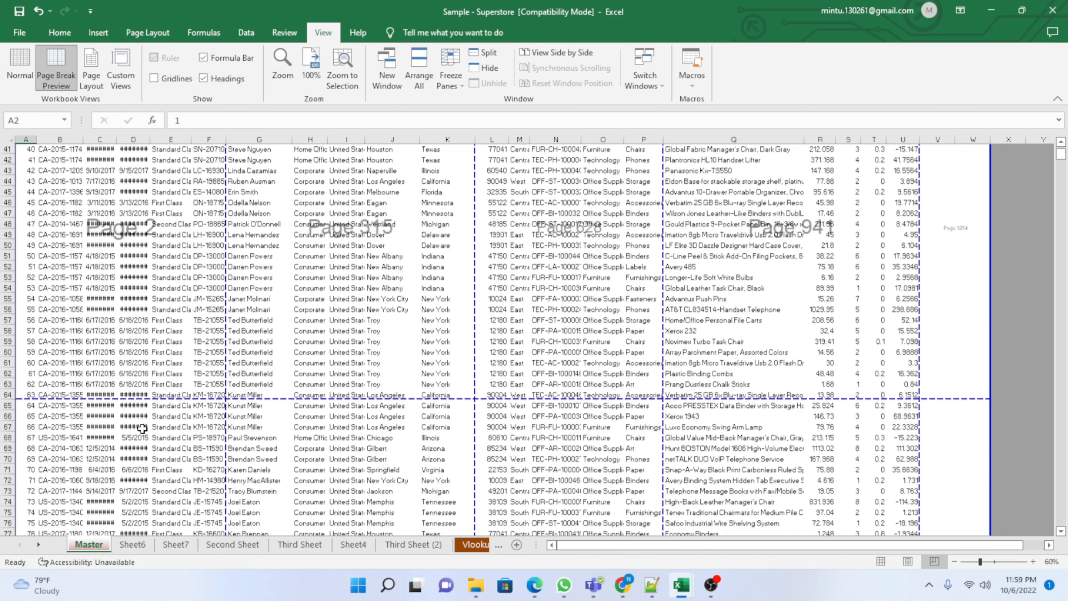
scroll(142, 428, down, 18)
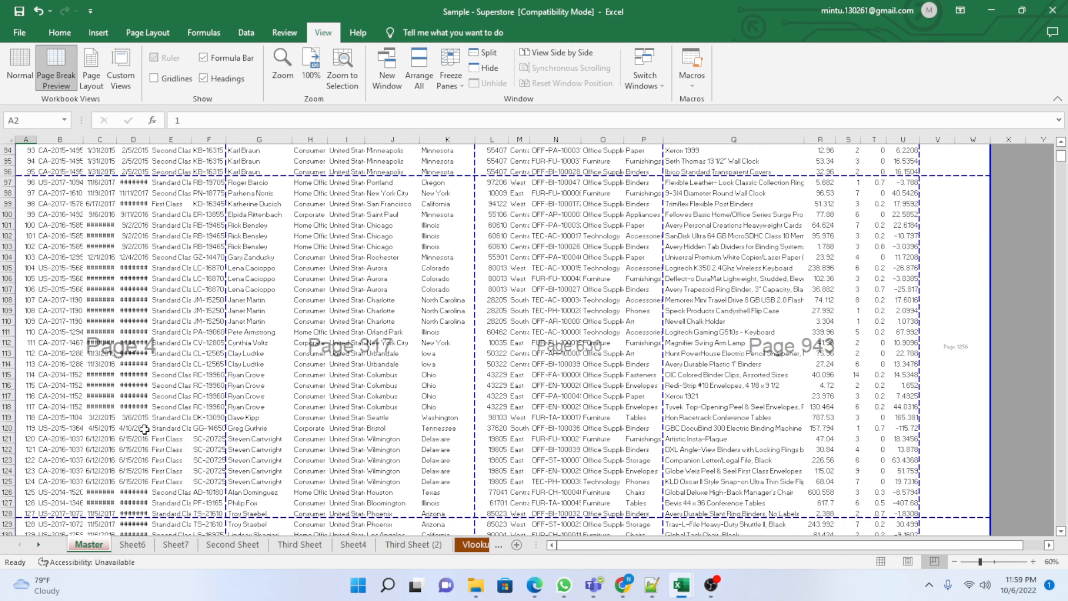
scroll(146, 395, down, 13)
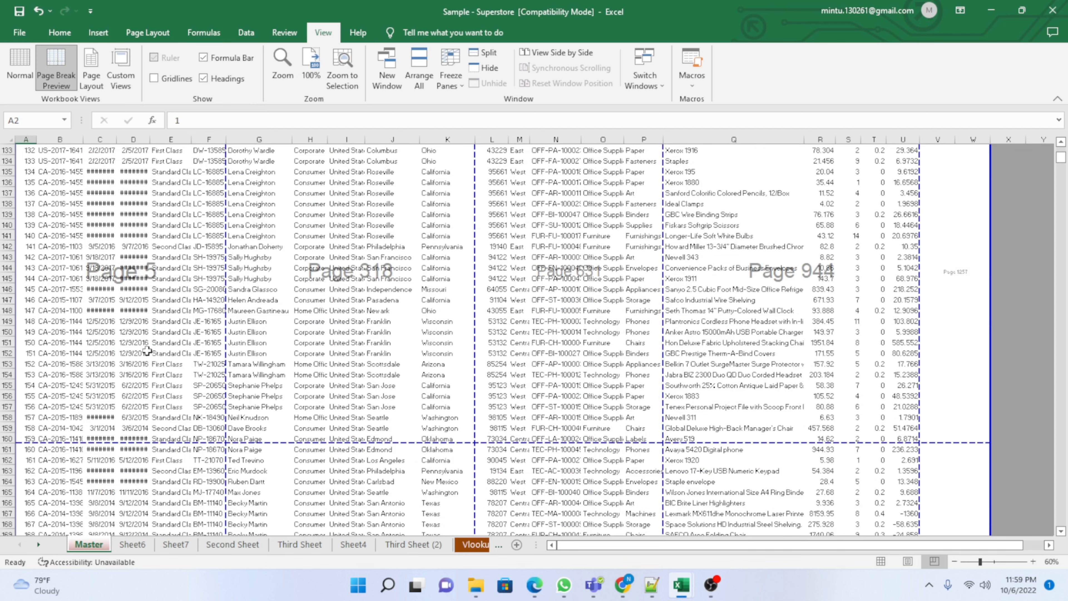
scroll(153, 385, up, 20)
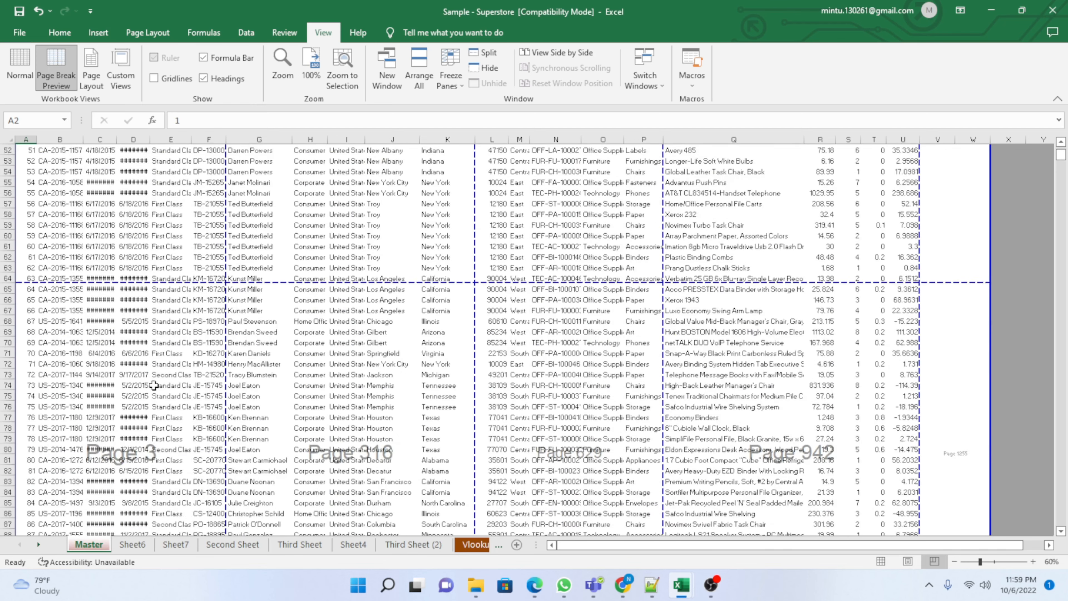
scroll(153, 385, up, 17)
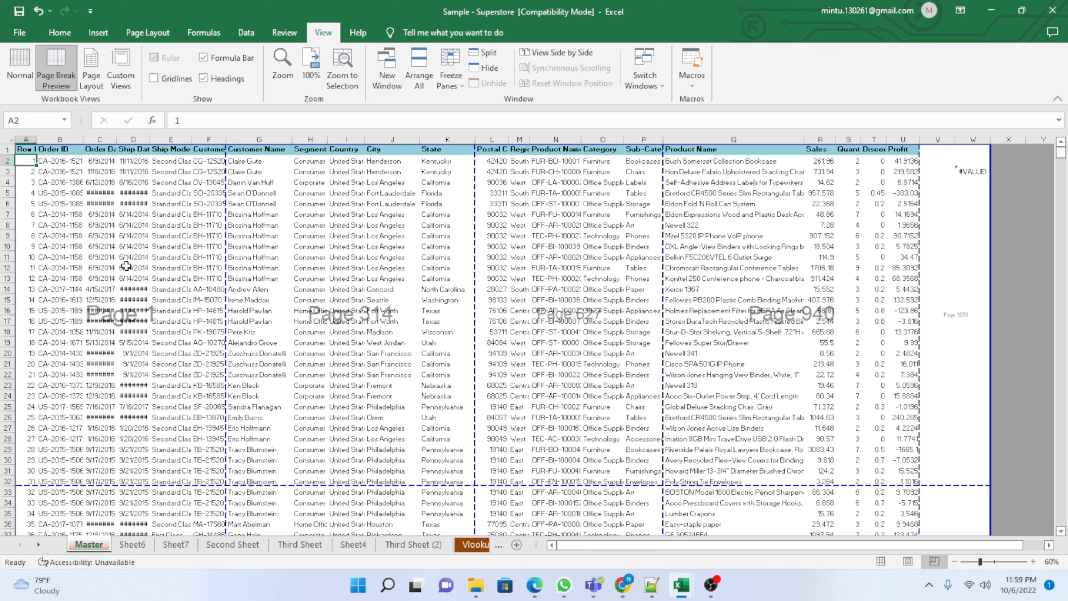
click(881, 563)
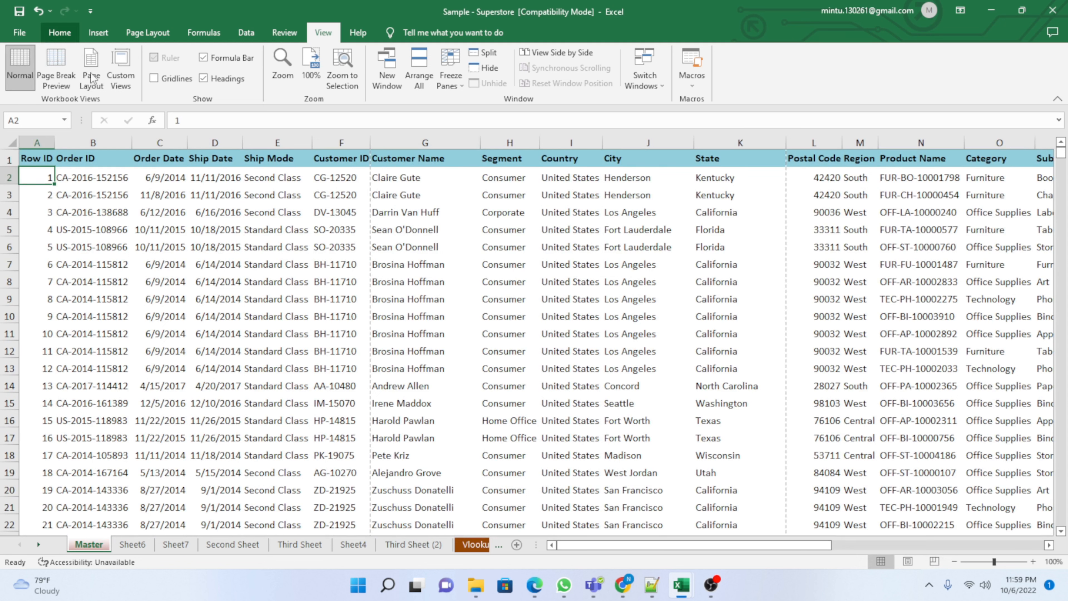
Step: Clear the Order ID in cell B2 of the Master sheet and undo the deletion
click(86, 179)
key(Delete)
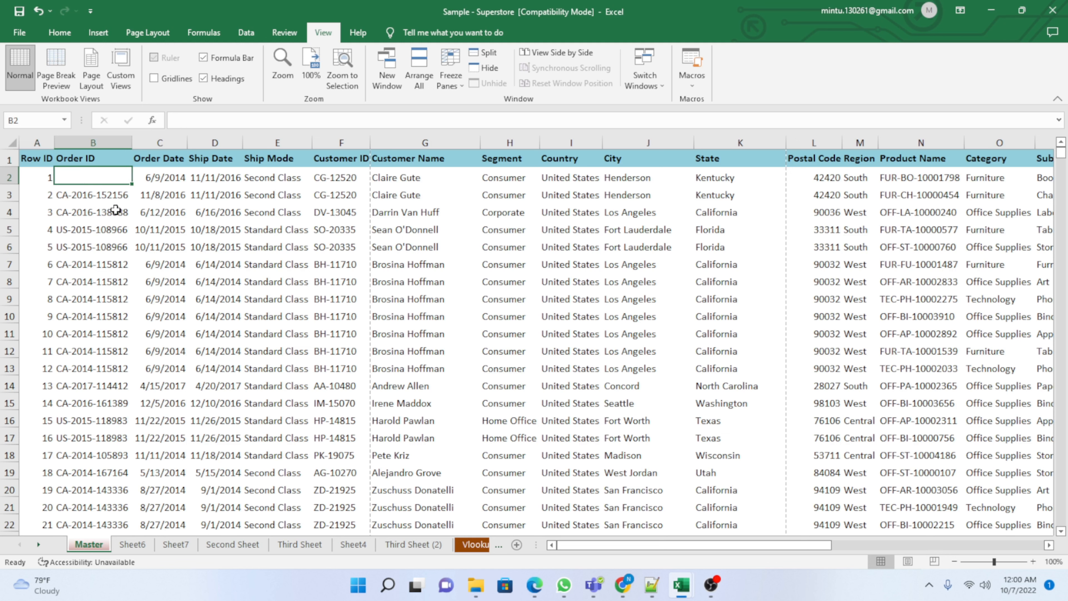
click(152, 295)
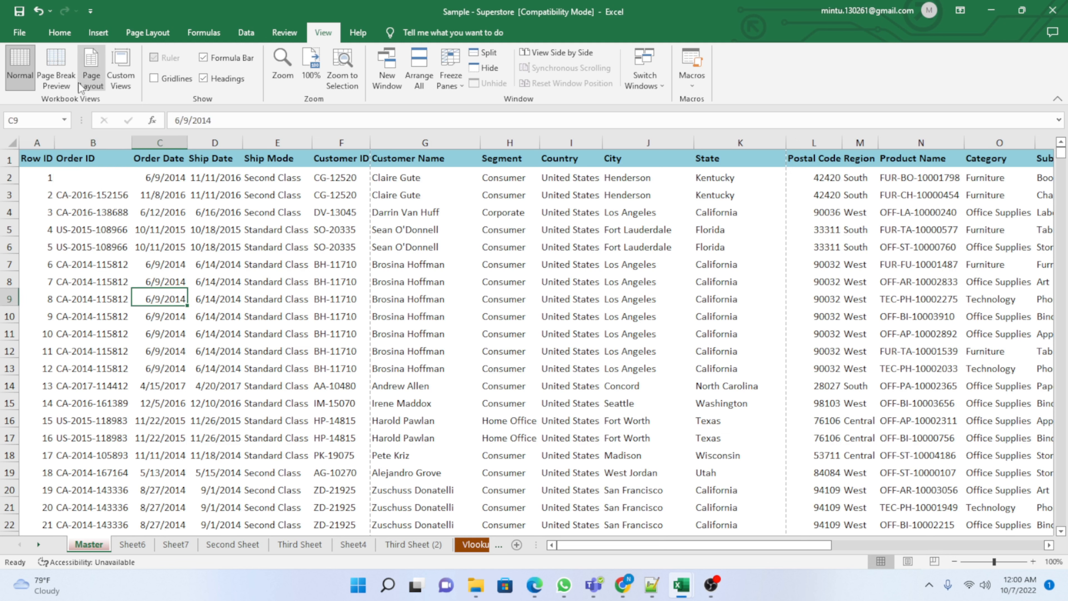
click(37, 15)
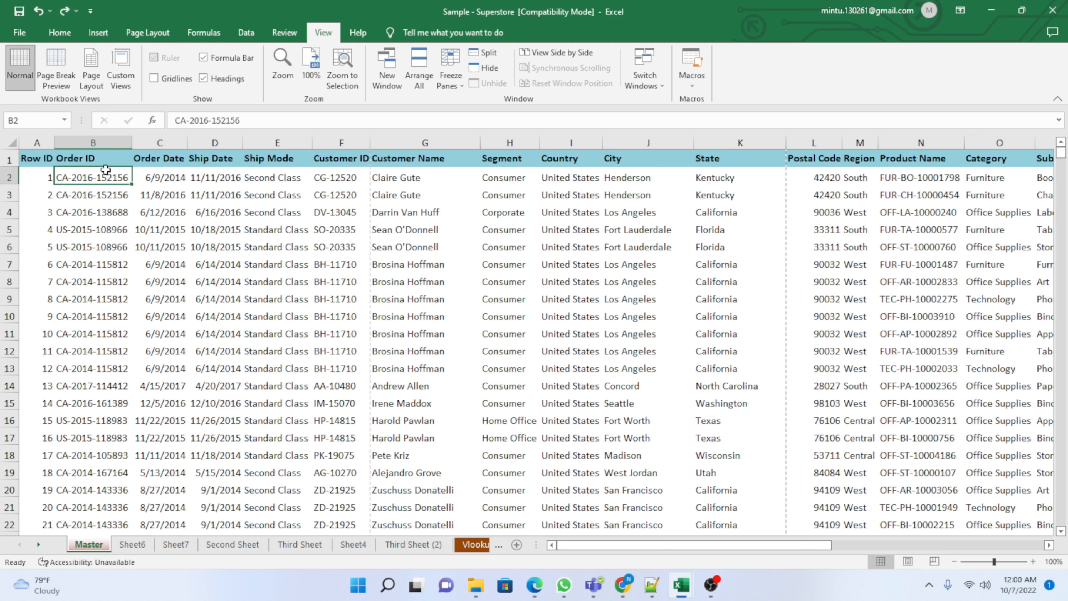
Step: Delete the Order ID in B2 once more and undo that deletion as well
key(Delete)
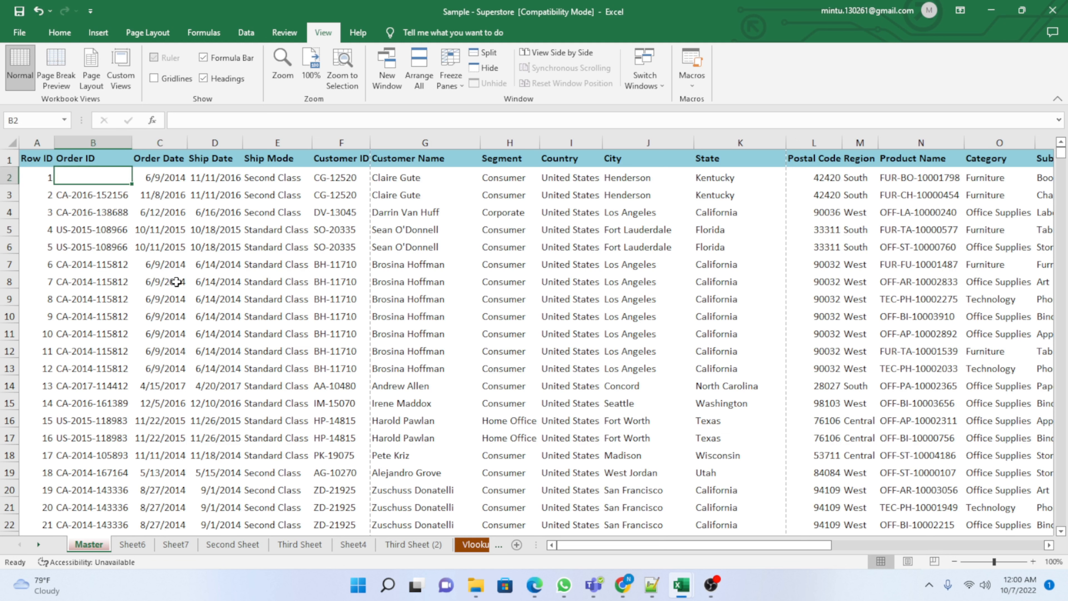
key(ctrl+z)
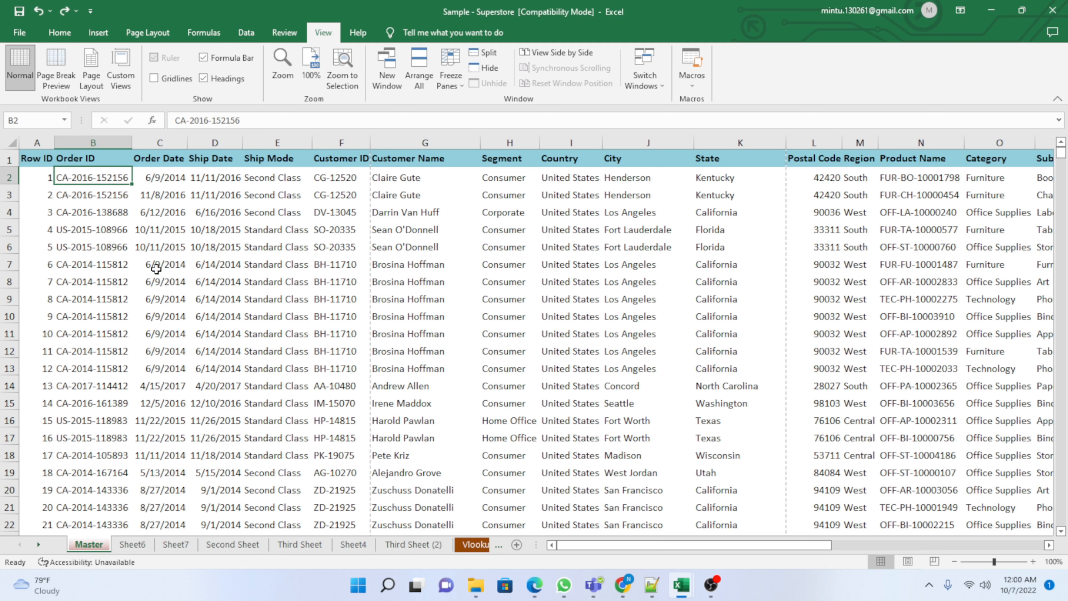
click(151, 259)
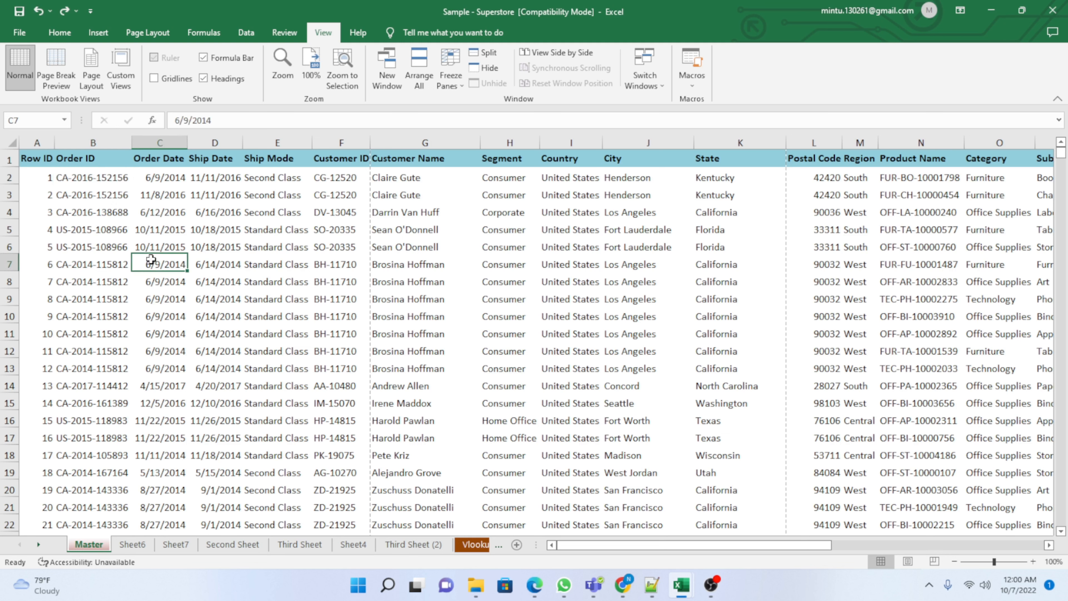
Step: Redo the deletion of the Order ID in B2, check the cell, and undo it again
click(101, 180)
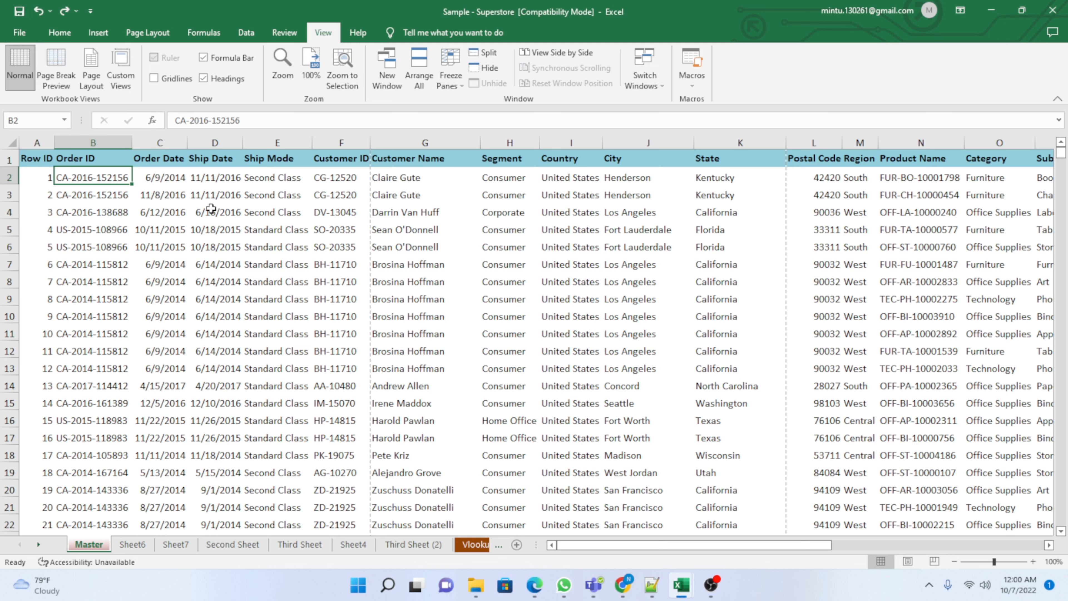
click(64, 11)
click(113, 214)
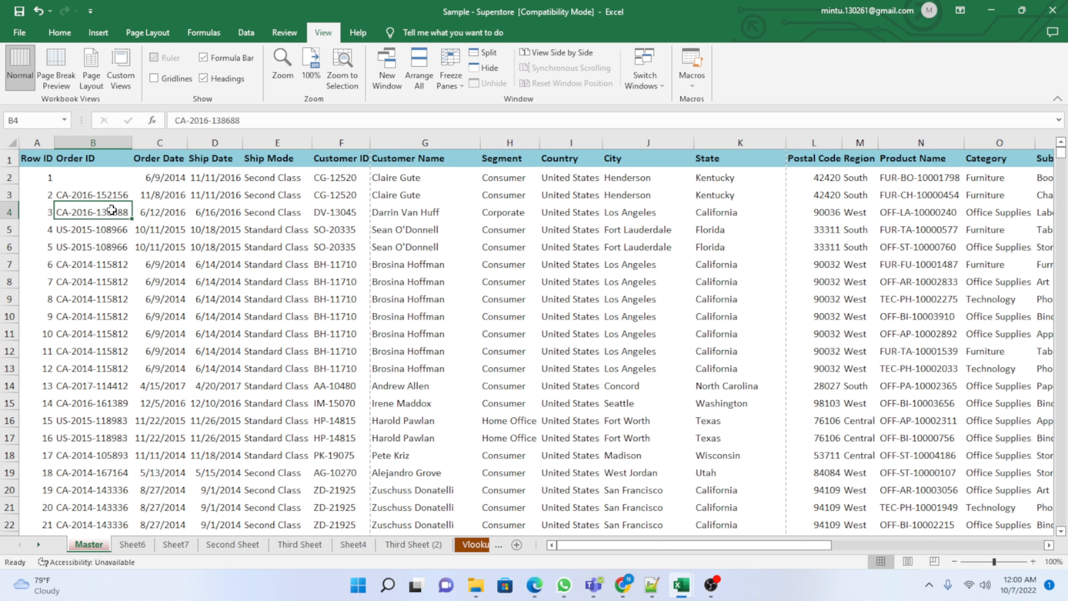
click(95, 178)
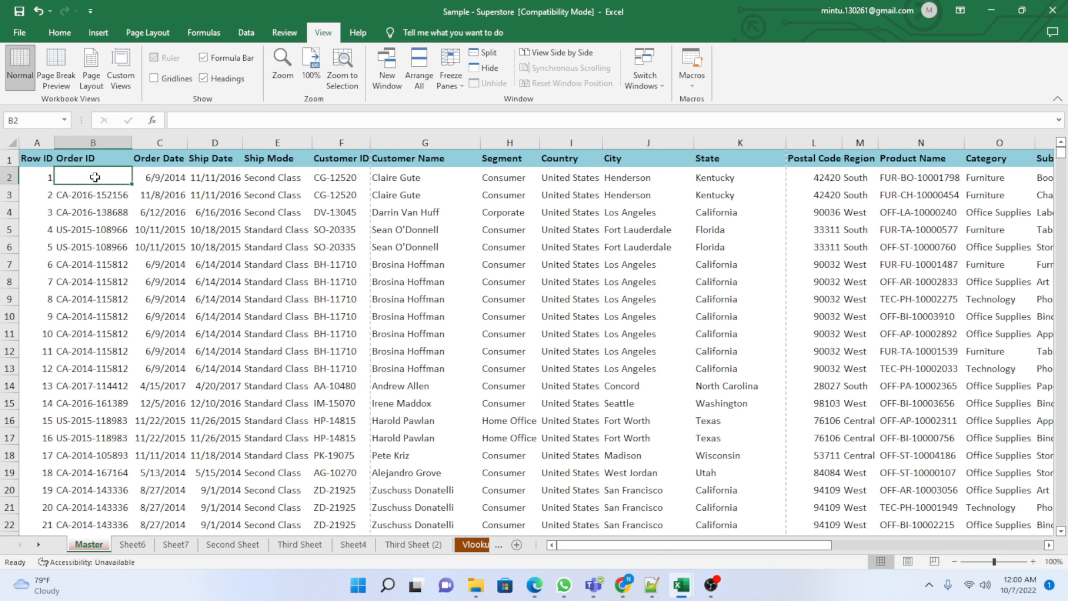
key(ctrl+z)
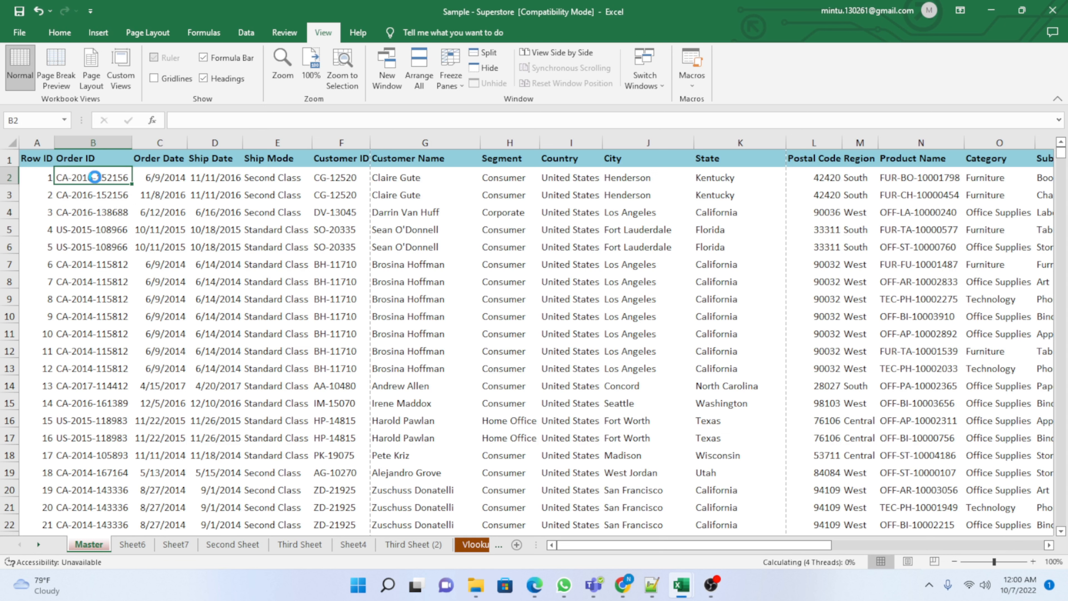
click(112, 212)
click(149, 262)
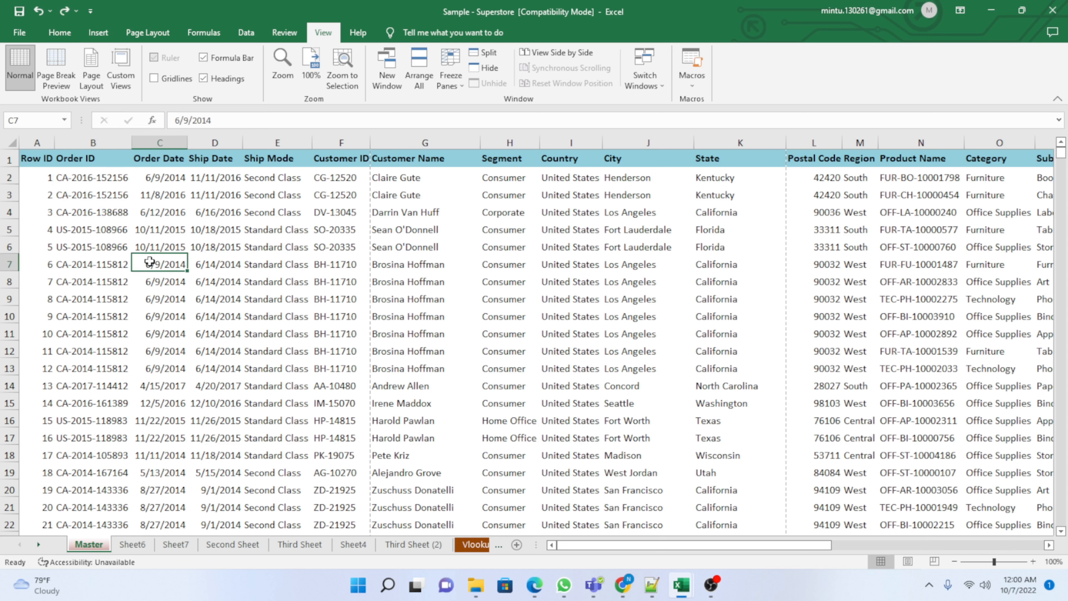
Step: Go through Third Sheet (2) to the Vlookup+Match sheet and select the range D68:F73
click(422, 540)
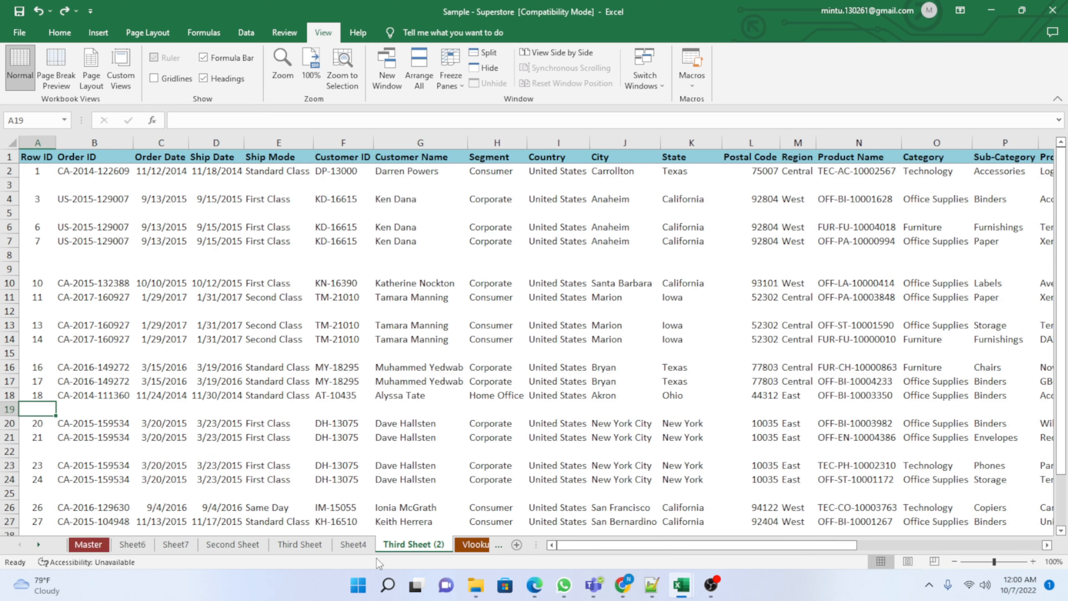
click(471, 544)
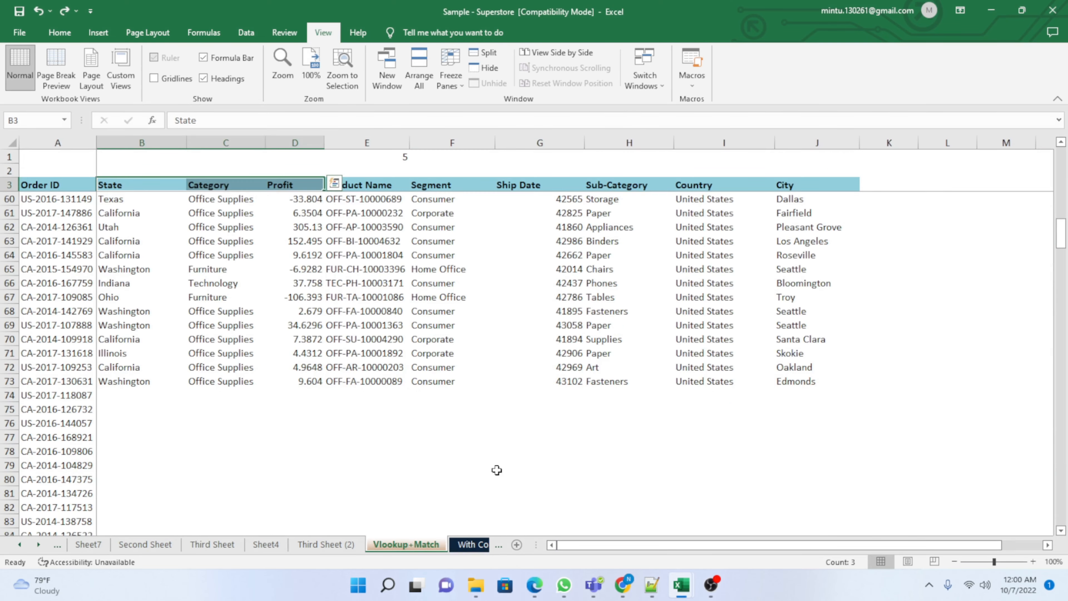
click(497, 466)
click(430, 423)
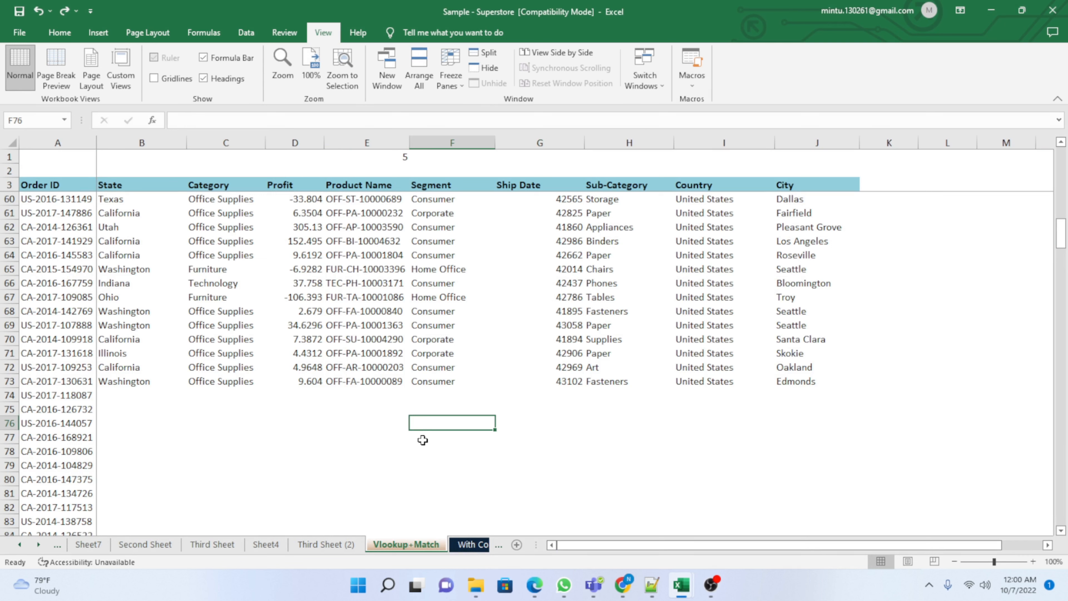
click(365, 460)
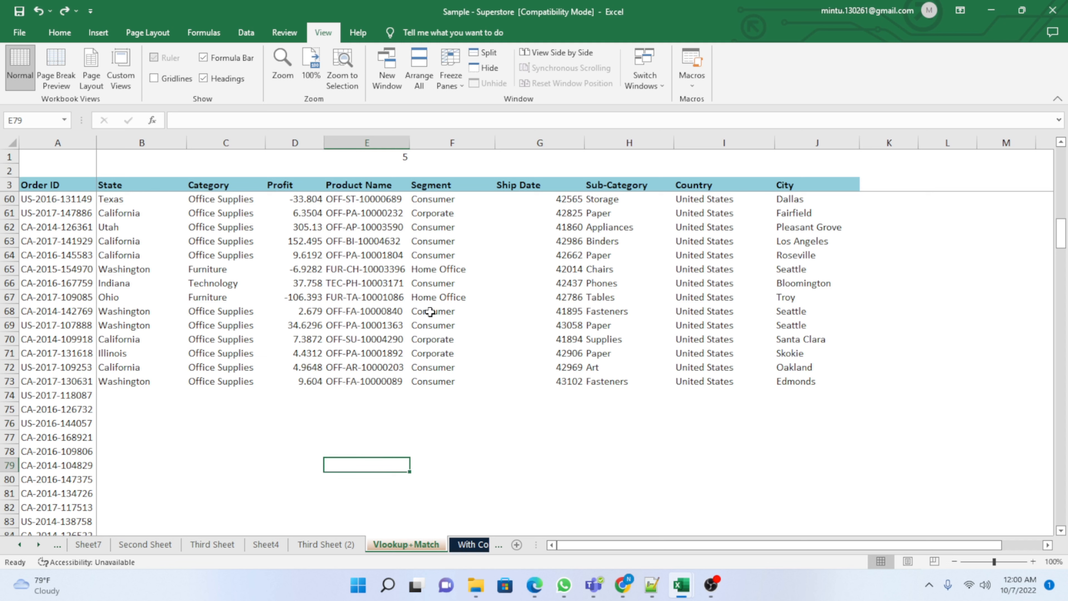
click(430, 311)
drag(304, 311, 439, 376)
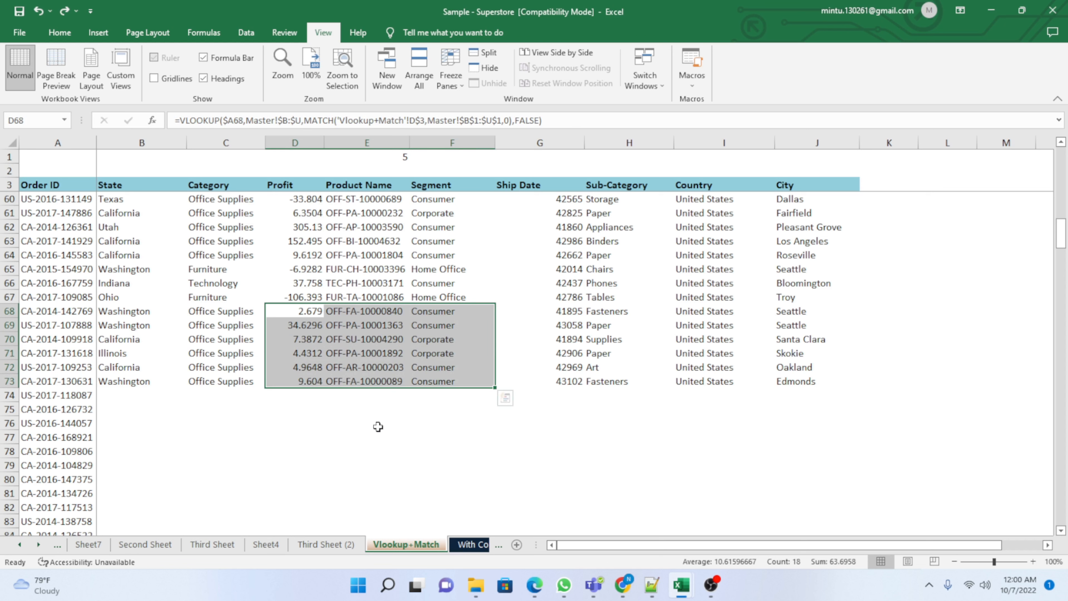
Step: Copy the Profit, Product Name and Segment block D3:F10 to cell L5 and check the source formula in D5
drag(275, 185, 426, 278)
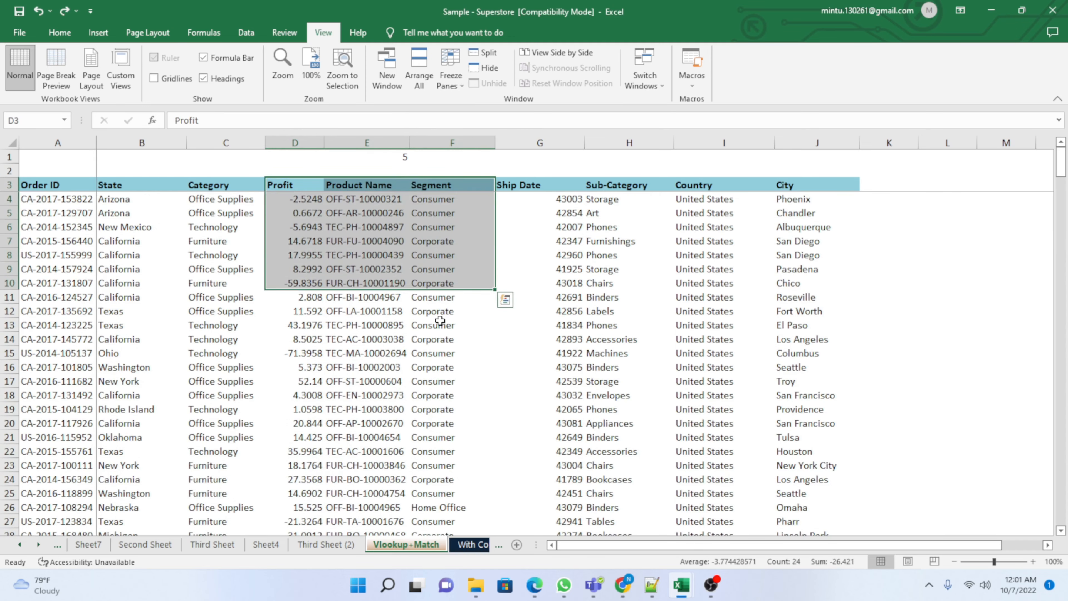
key(ctrl+c)
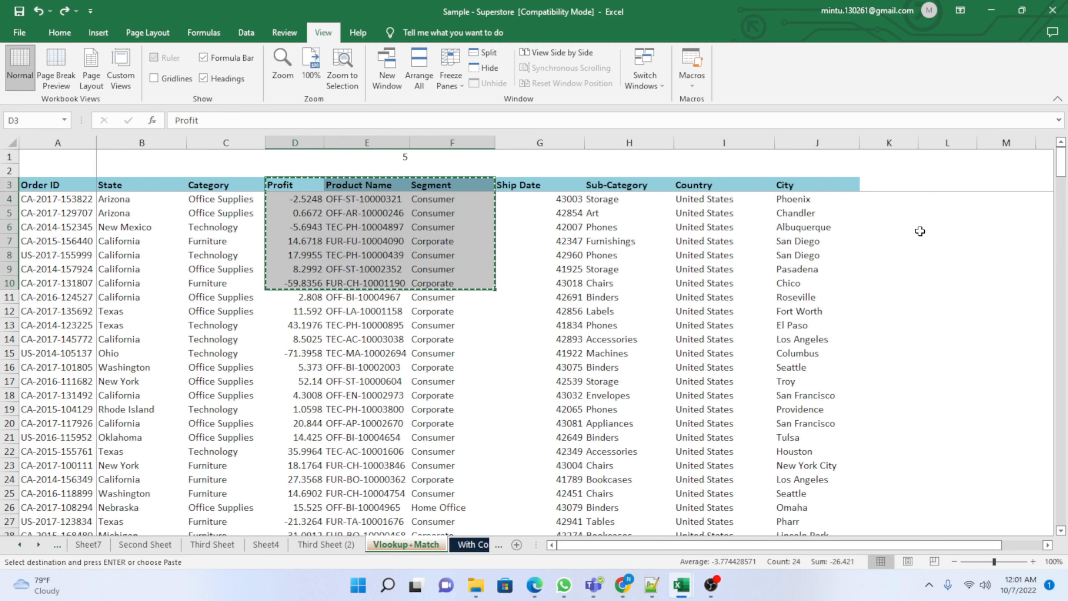
click(928, 215)
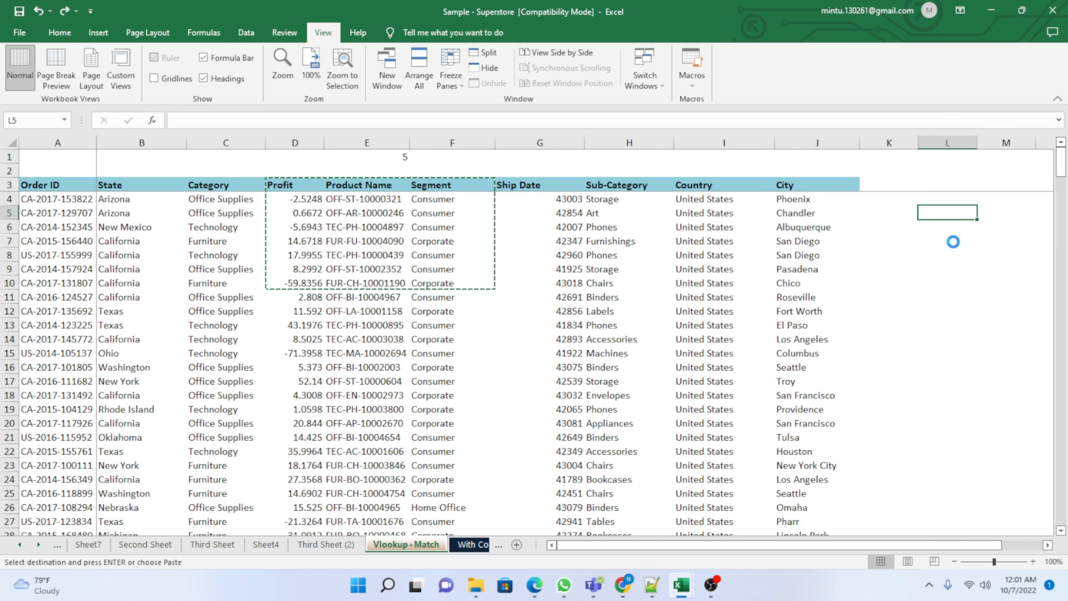
key(ctrl+v)
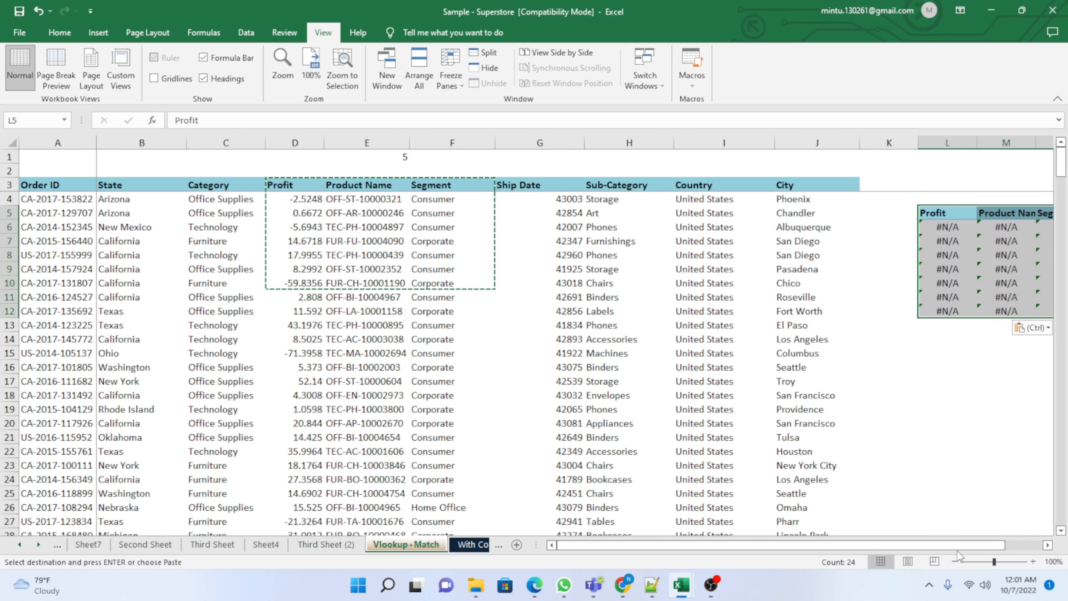
scroll(1005, 542, right, 1)
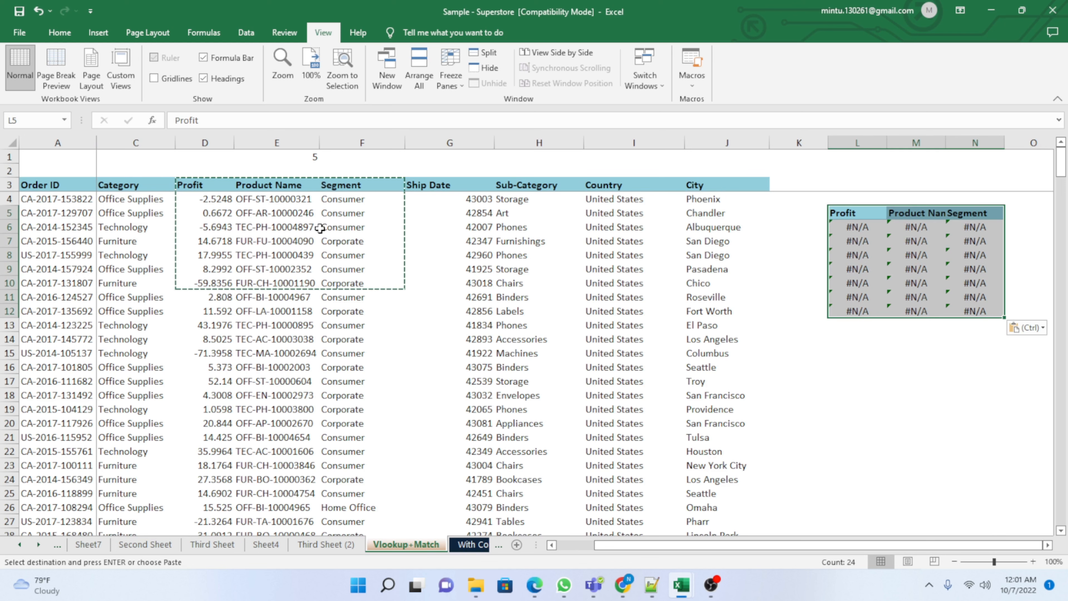
click(207, 216)
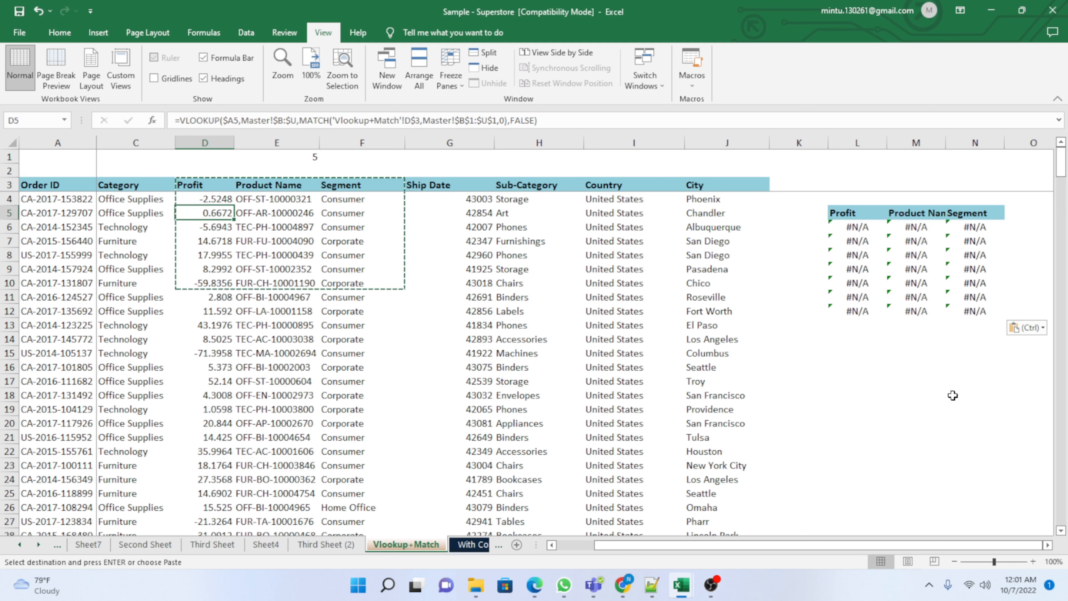
click(967, 366)
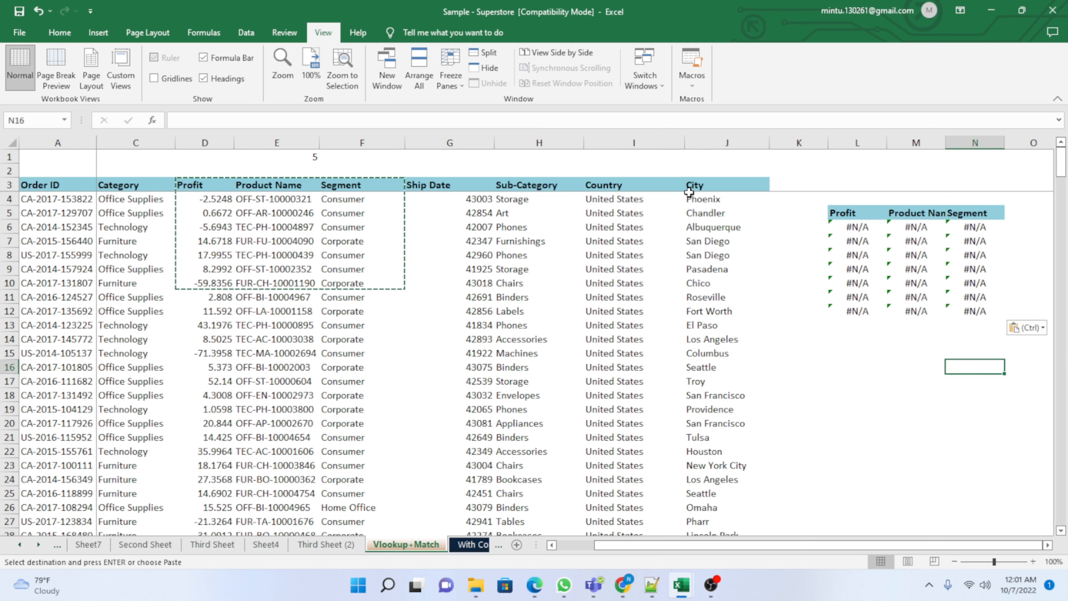
Step: Cut the Country and City block I3:J16 and paste it at cell L16
drag(597, 187, 721, 368)
key(ctrl)
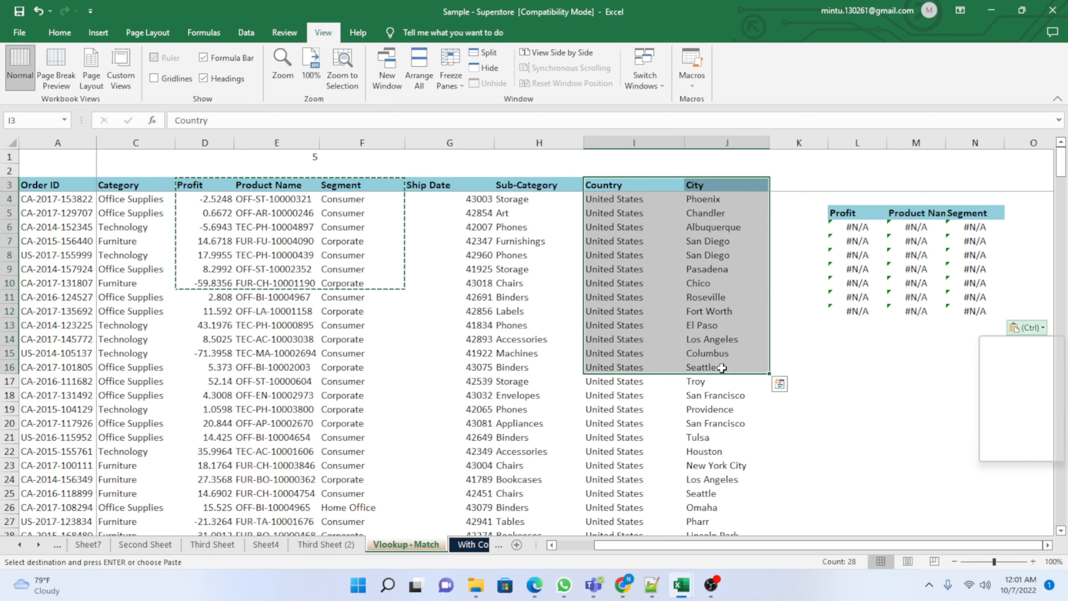
key(Escape)
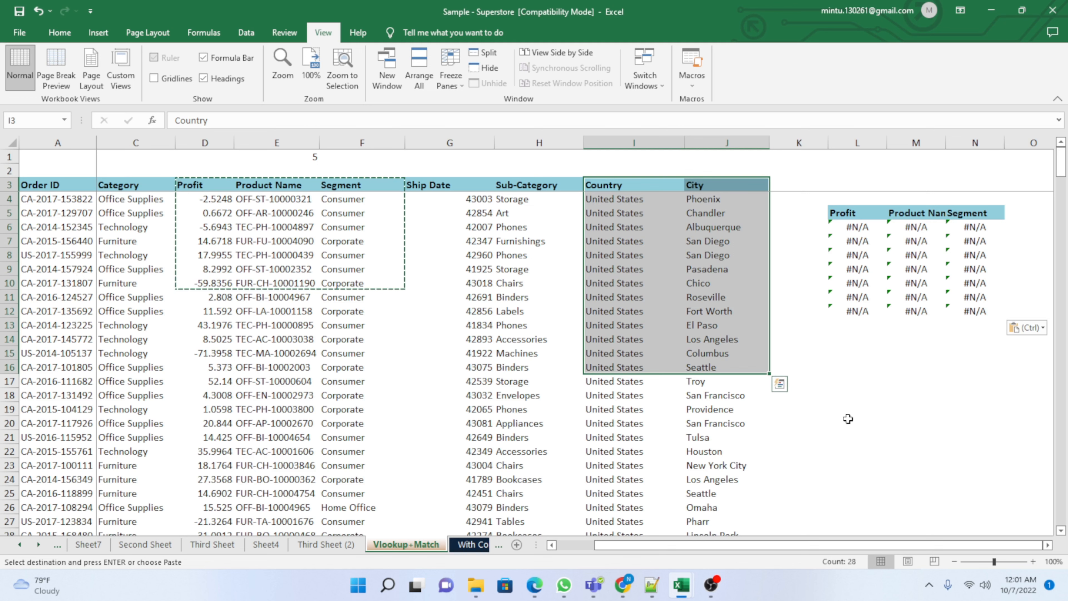
key(ctrl+c)
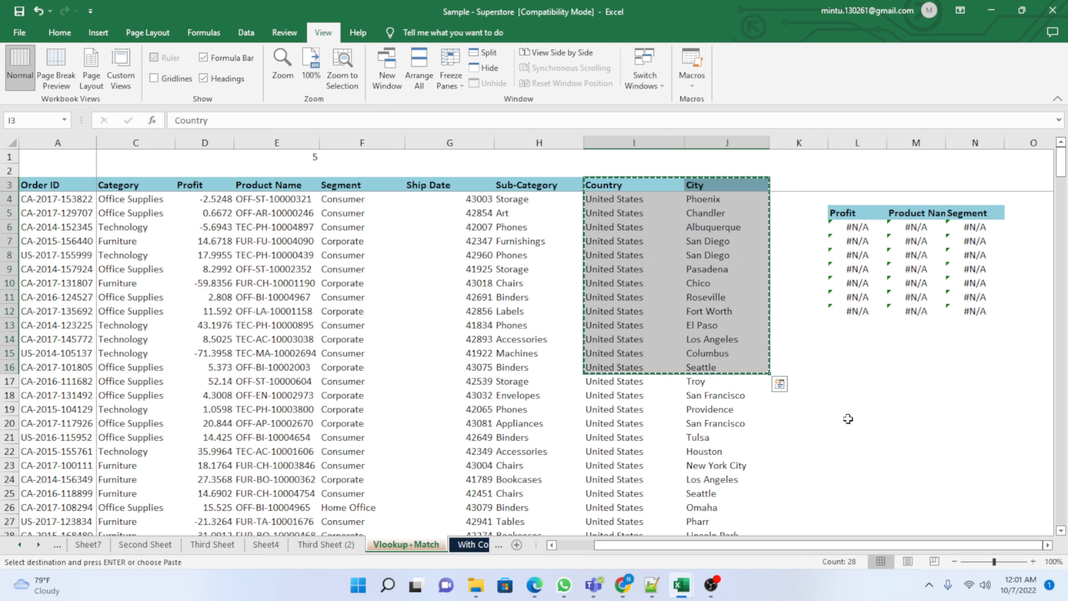
click(856, 370)
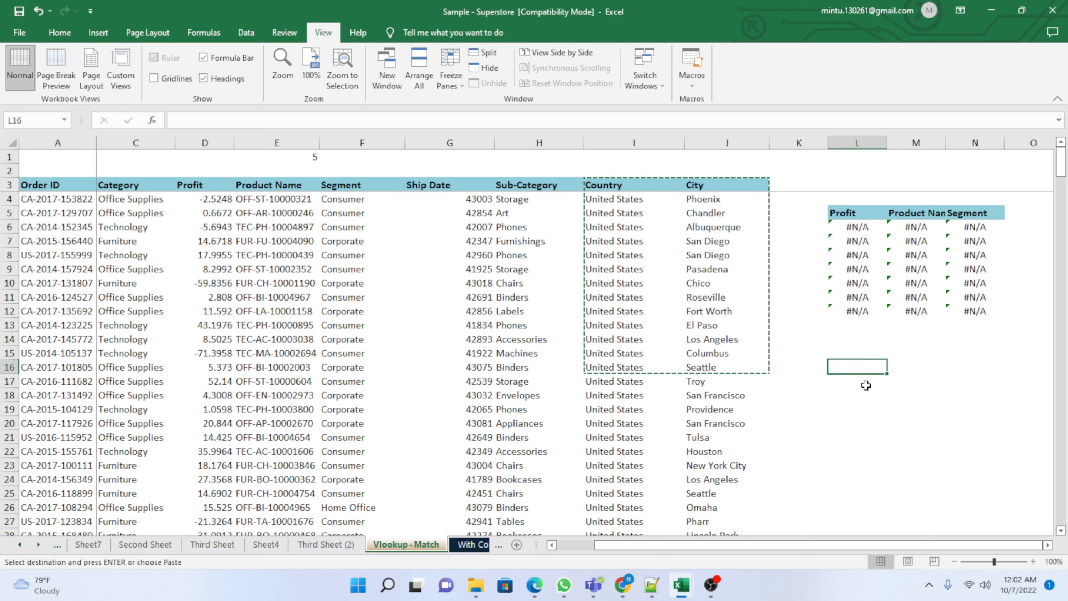
key(ctrl+v)
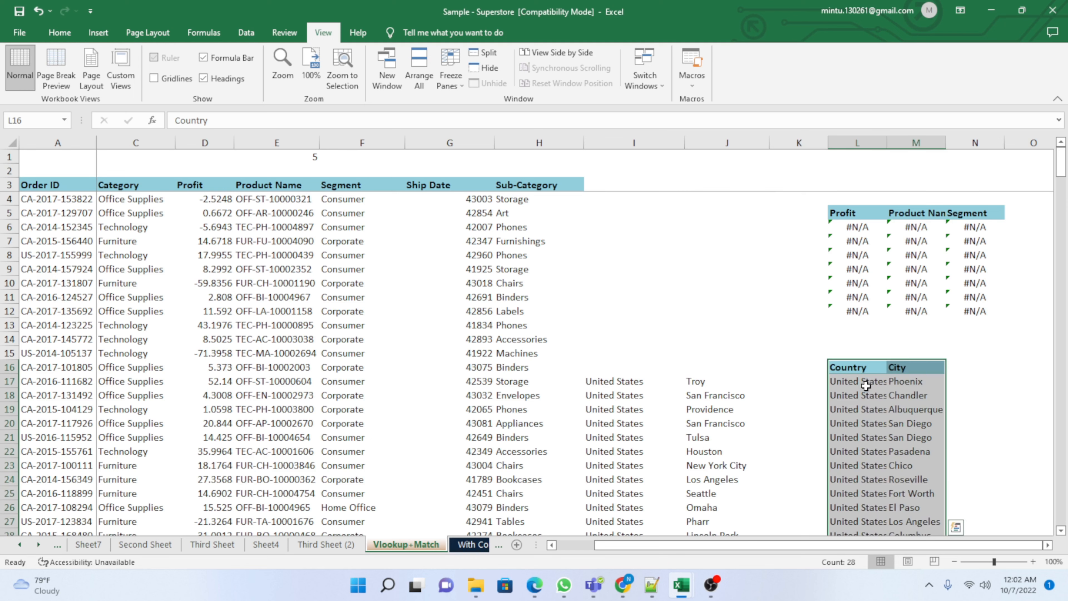
click(966, 433)
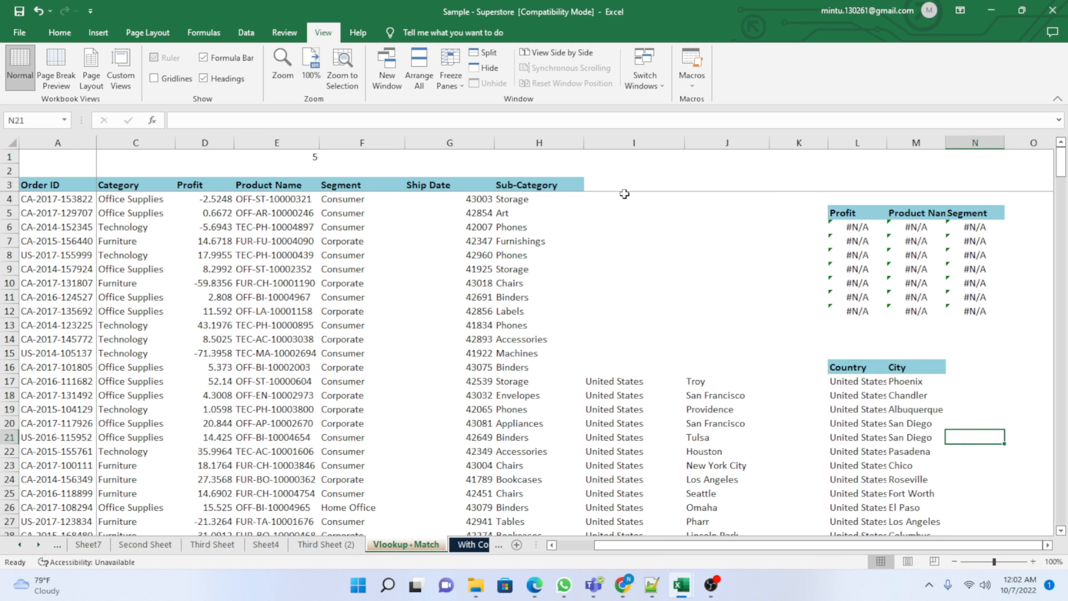
Step: Check the vacated range I3:J16 and undo the move of the Country and City block
drag(603, 187, 722, 366)
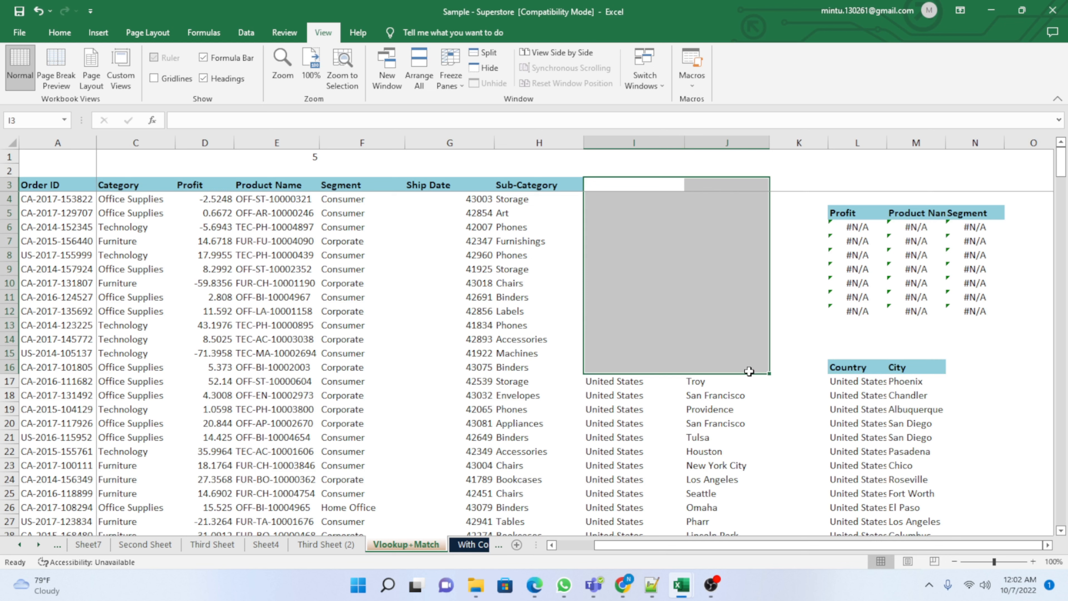
click(220, 188)
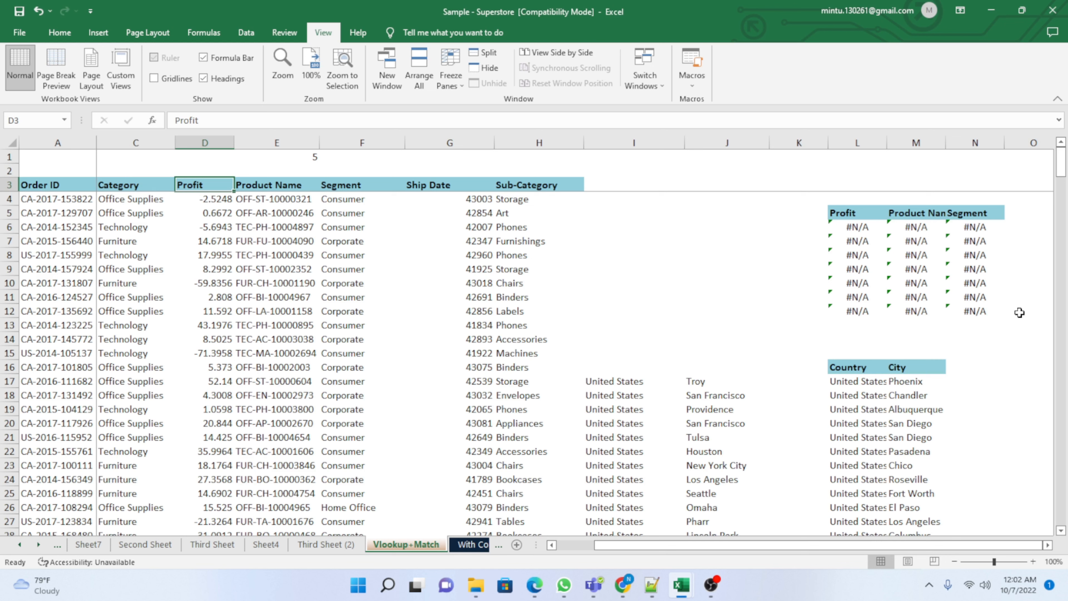
click(64, 35)
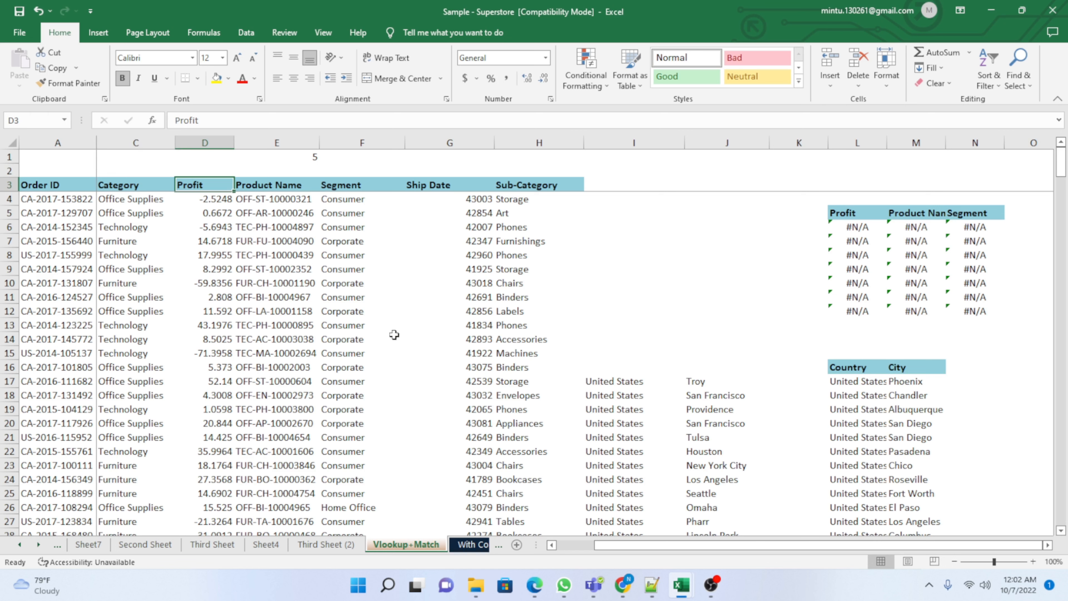
click(662, 255)
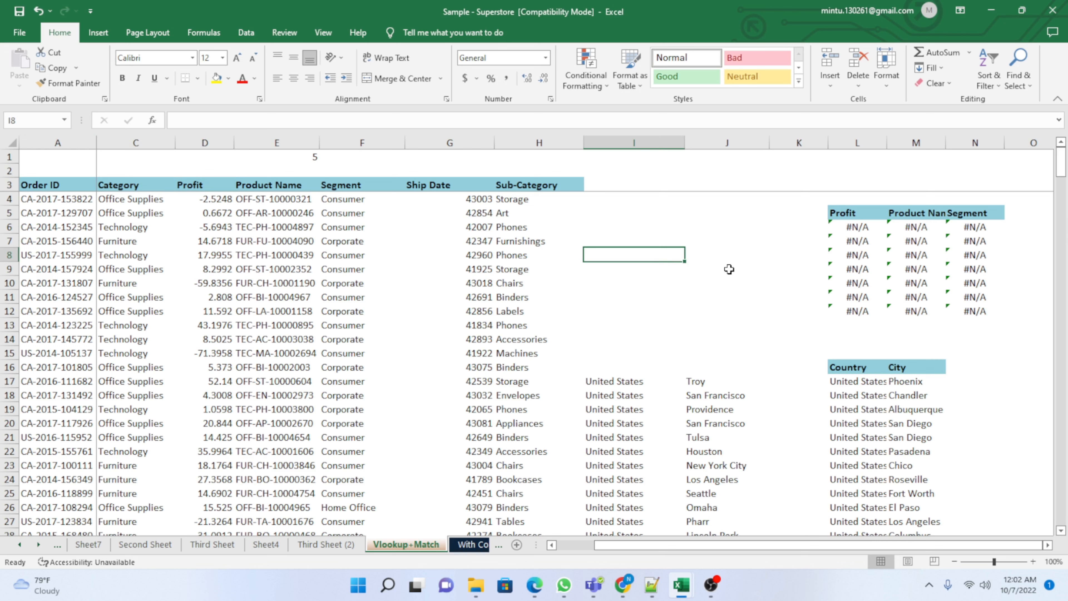
key(ctrl+z)
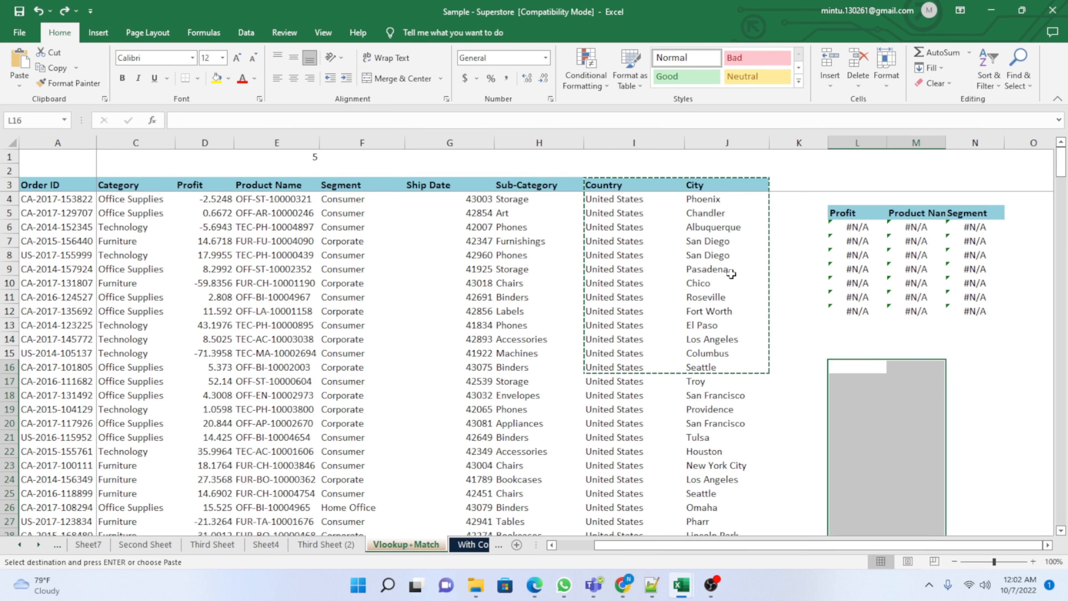
Step: Save the workbook in its current format, continuing past the compatibility check
click(983, 380)
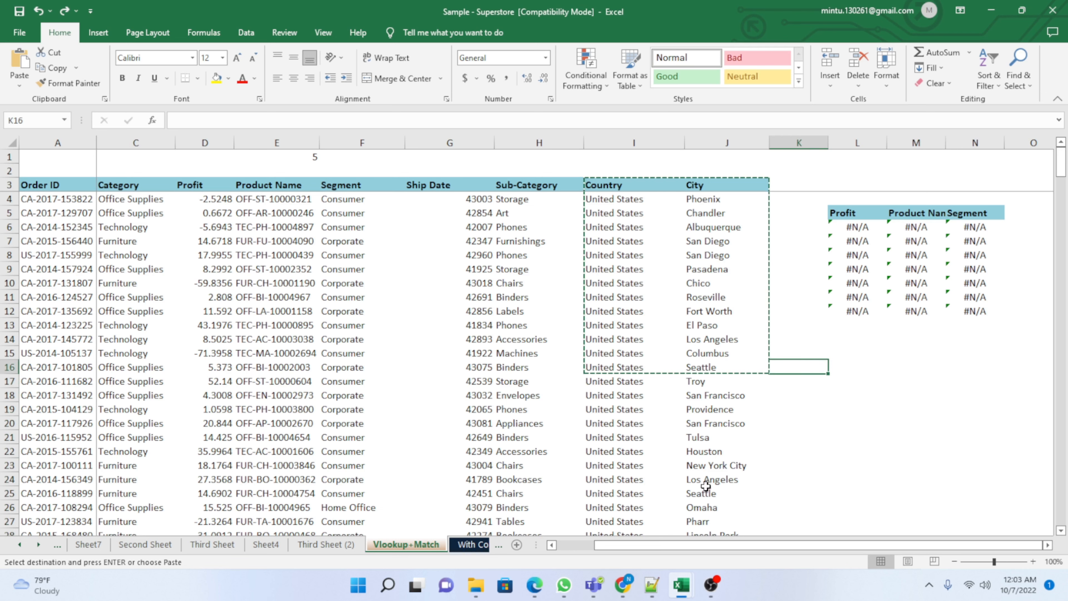
click(851, 384)
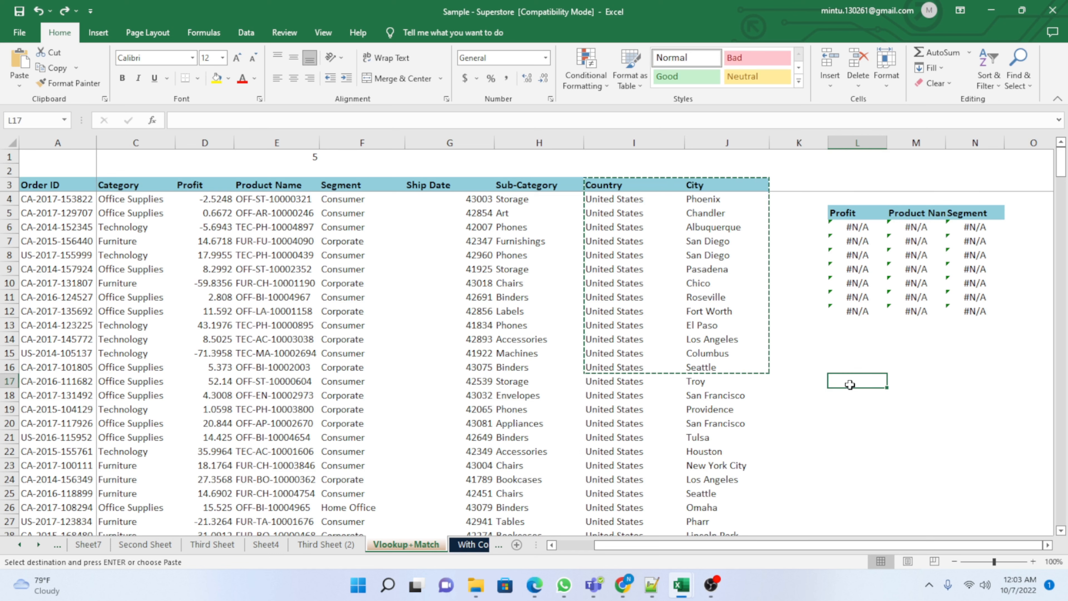
key(ctrl+s)
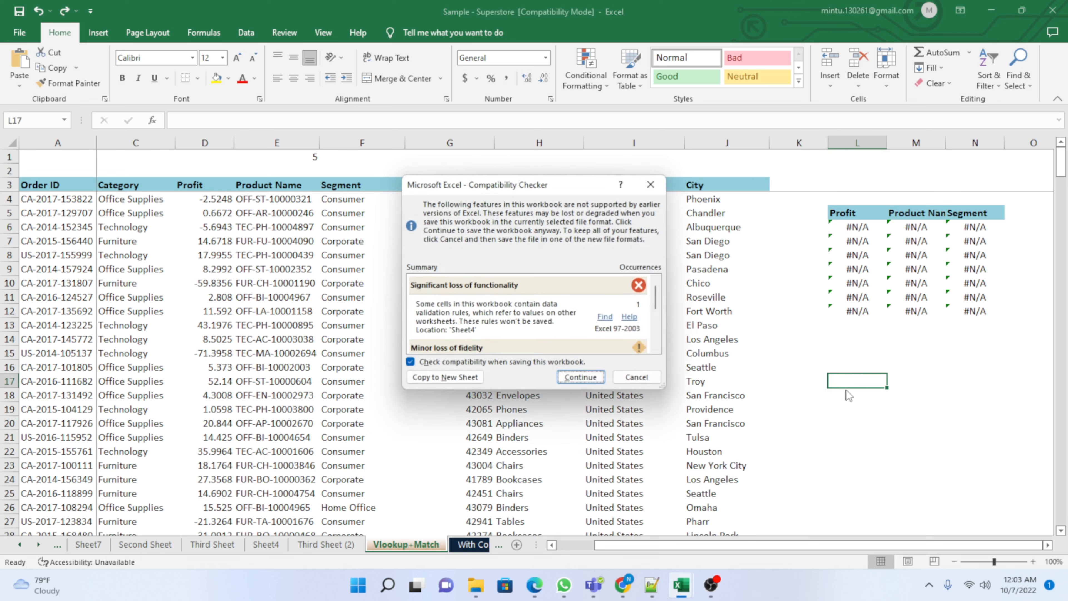
click(580, 377)
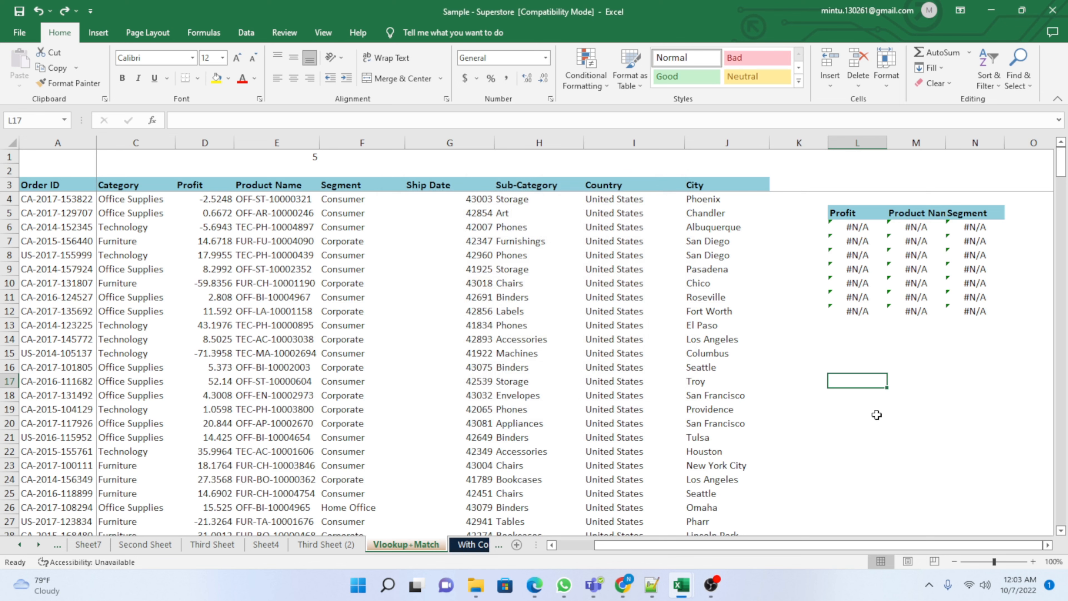
Step: Visit Third Sheet (2), return to Vlookup+Match and save the workbook again despite the compatibility check
click(330, 544)
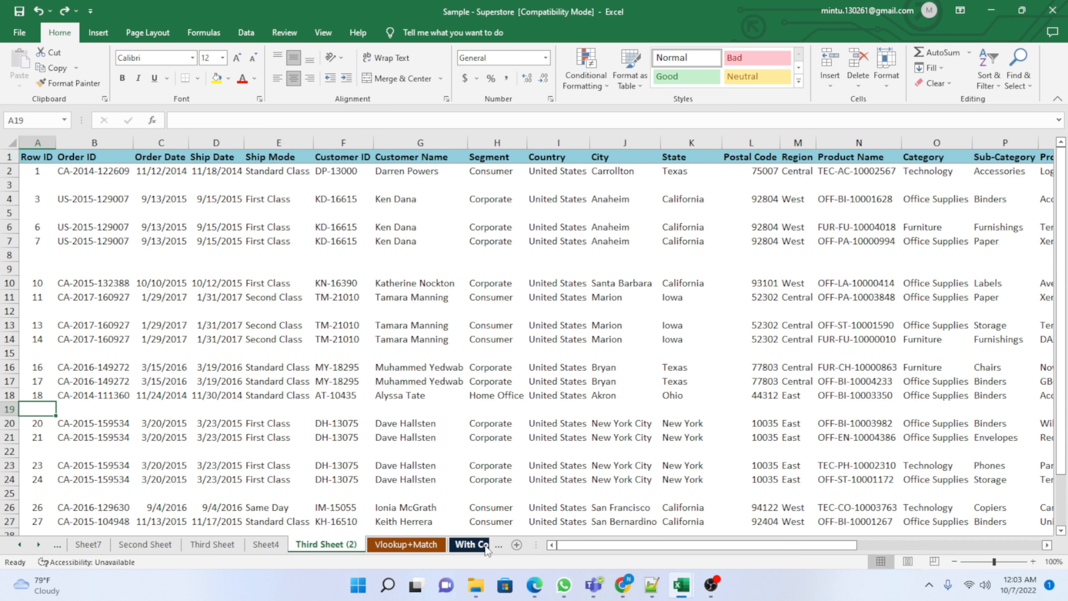
click(416, 545)
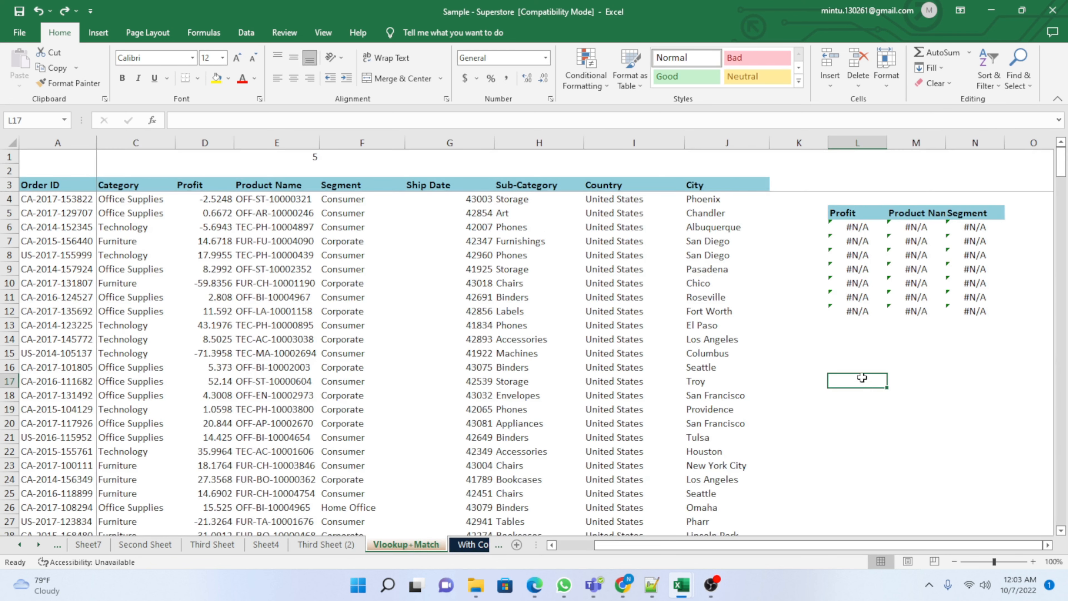
click(850, 366)
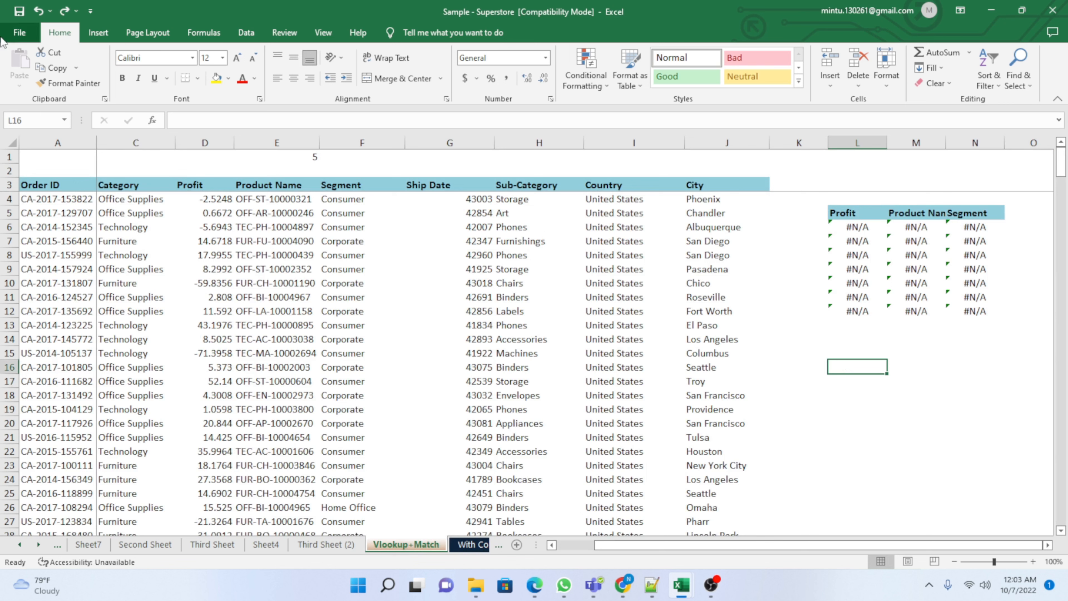
click(19, 13)
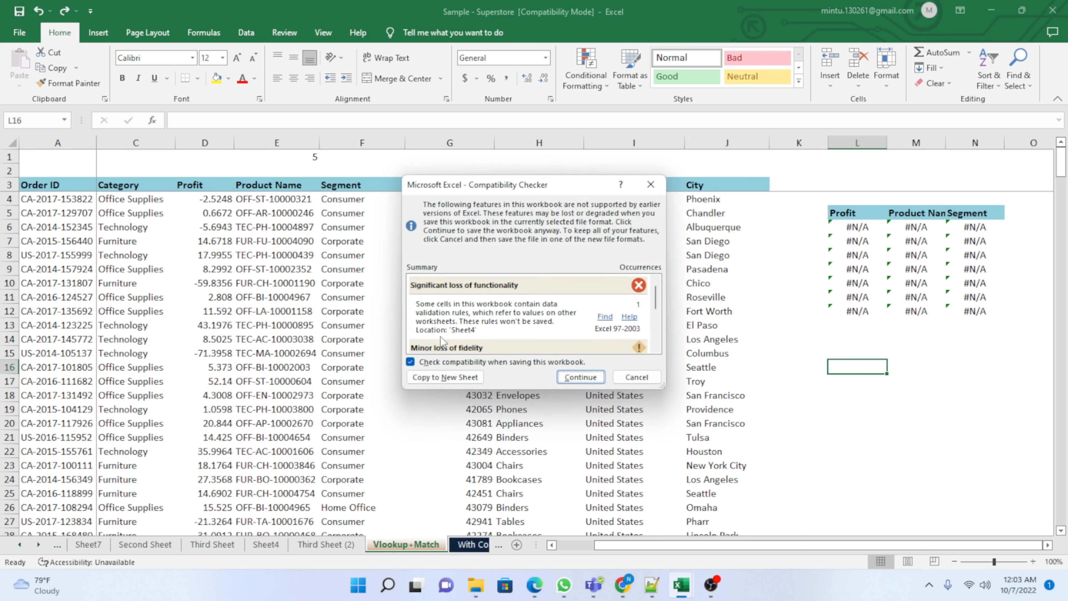
click(593, 379)
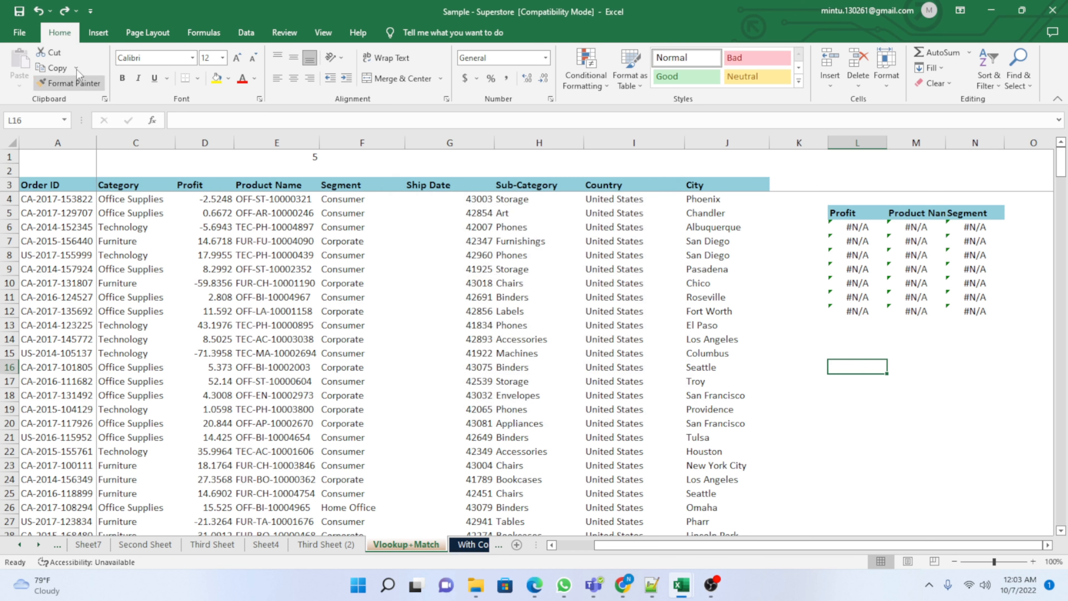
Step: Examine the Quick Access Toolbar customization options and the ribbon command groups from Insert through Help
click(90, 11)
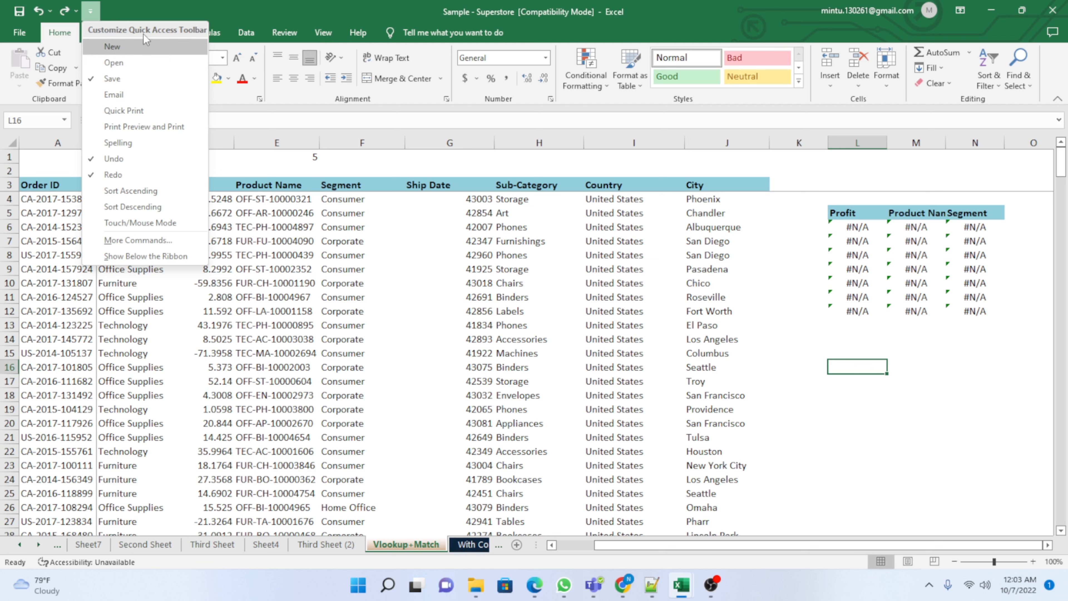
click(147, 9)
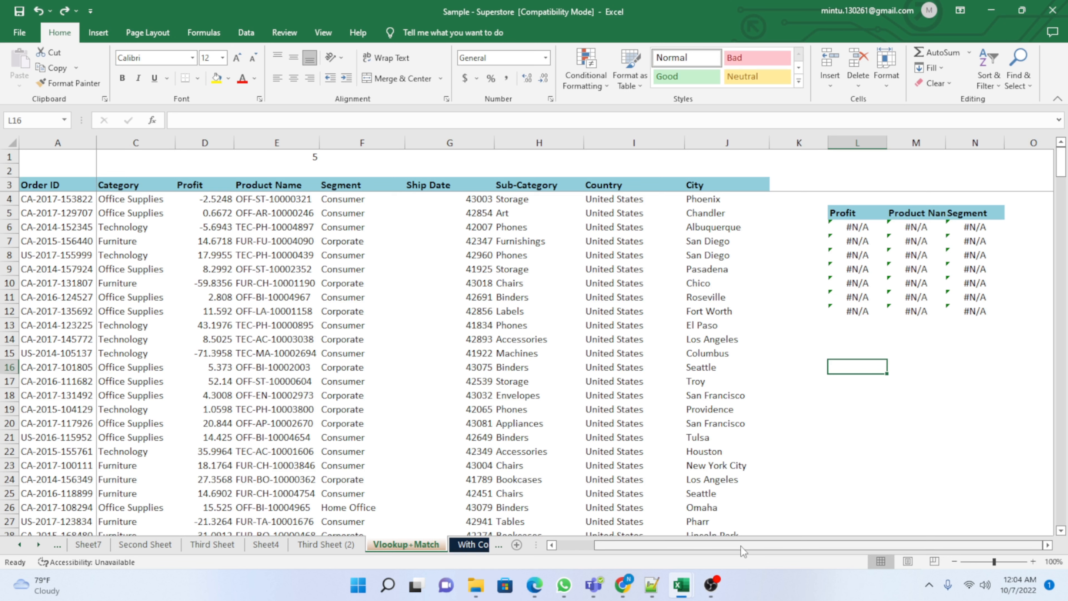
click(98, 32)
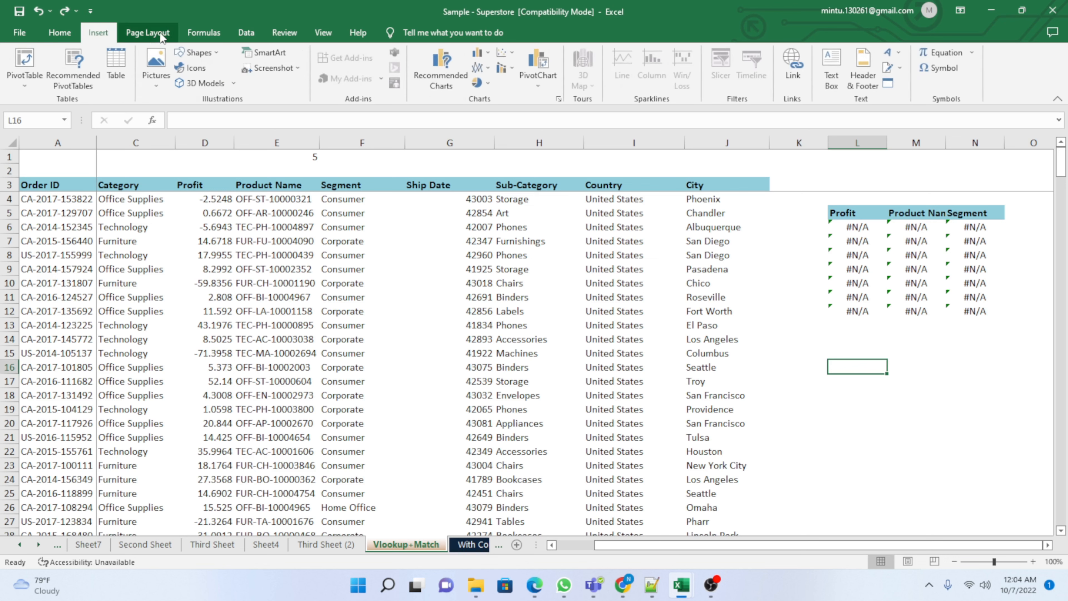
click(148, 33)
click(206, 33)
click(246, 32)
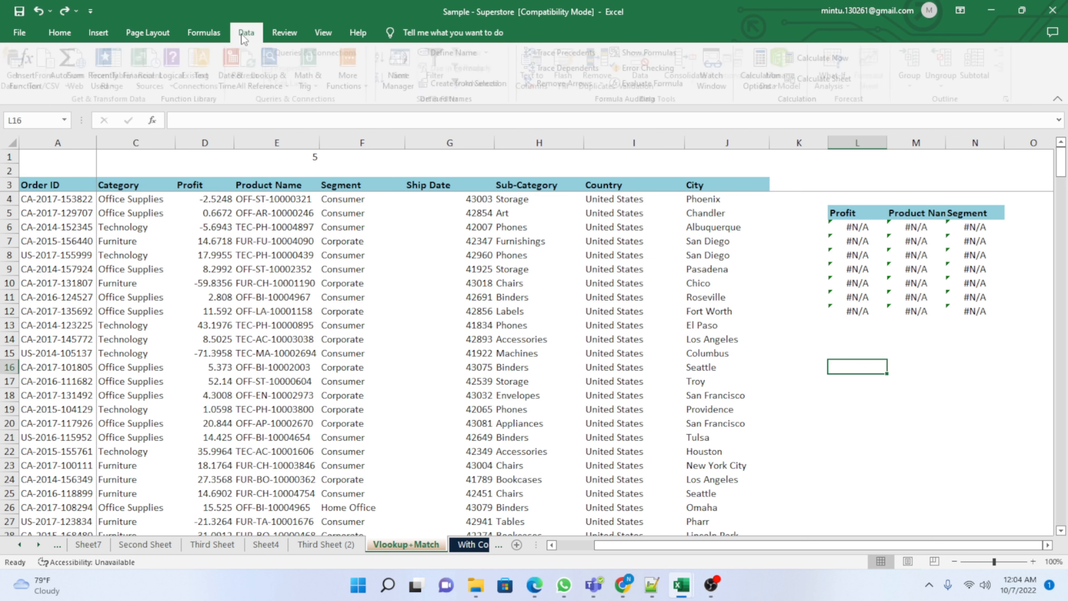
click(284, 32)
click(321, 33)
click(358, 32)
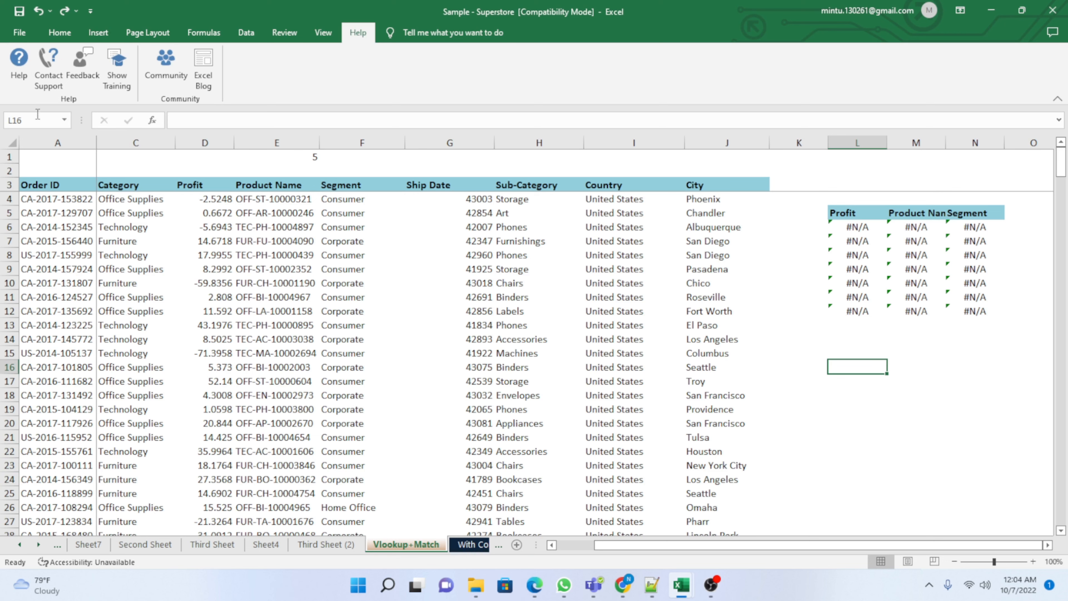
Step: Go through the worksheets in order from Sheet7 to With Curly Braces
click(88, 543)
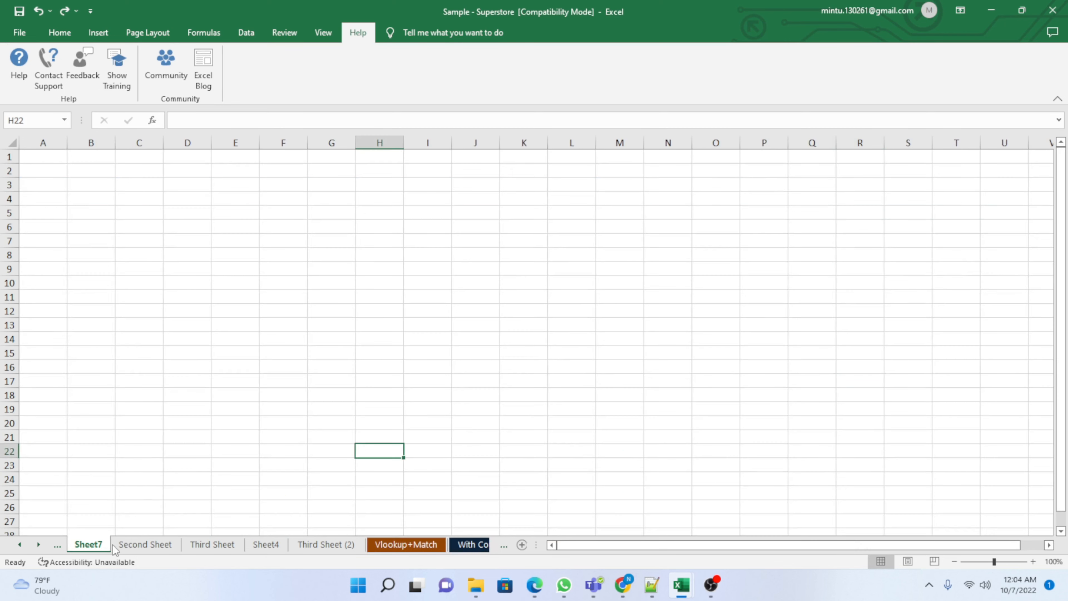
click(145, 544)
click(211, 544)
click(269, 546)
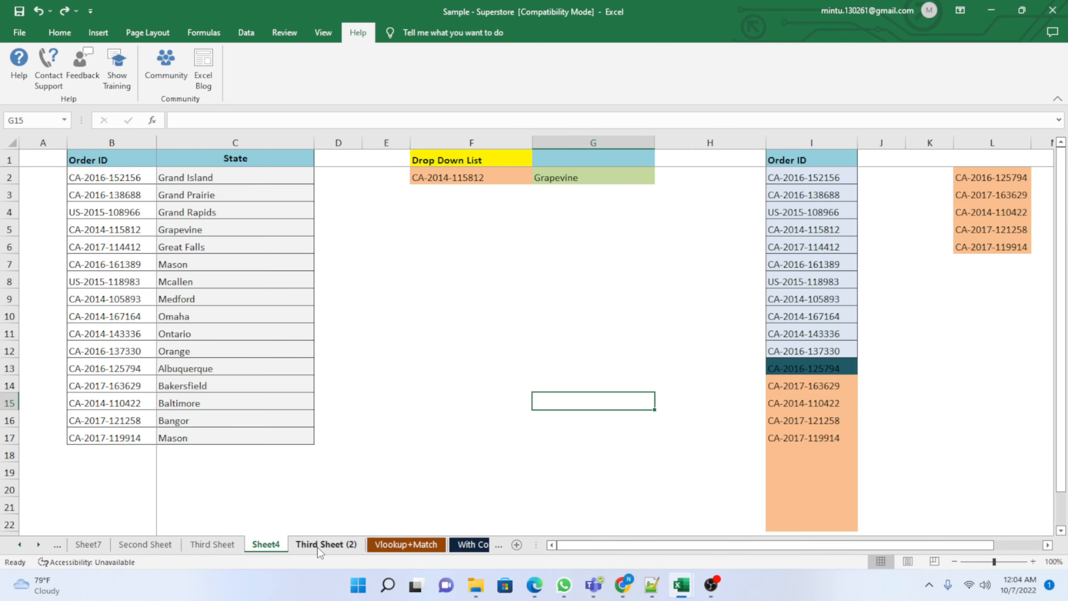
click(319, 546)
click(389, 545)
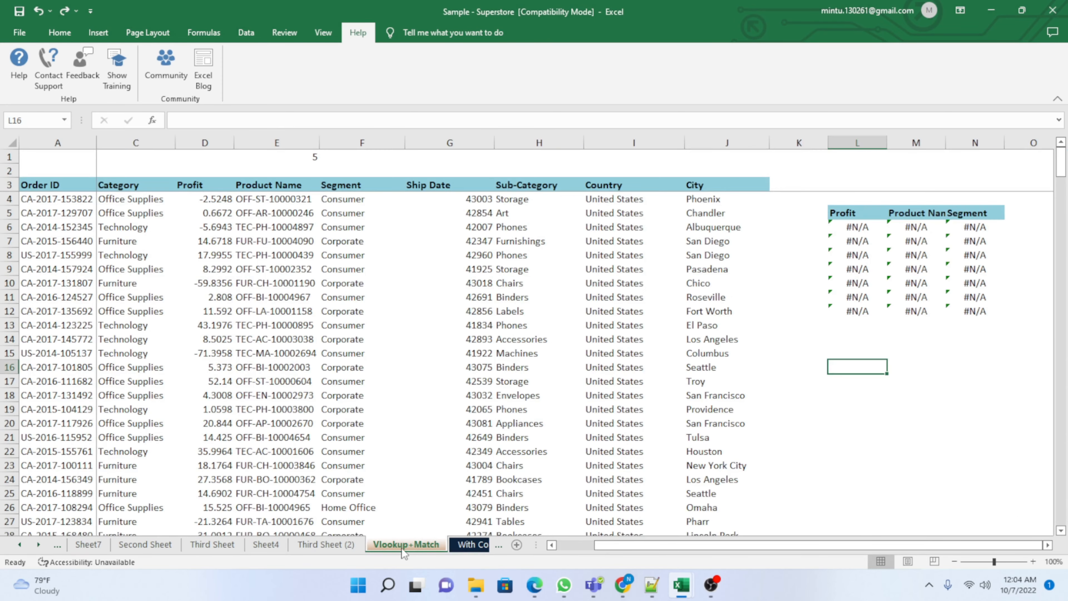
click(473, 546)
click(485, 544)
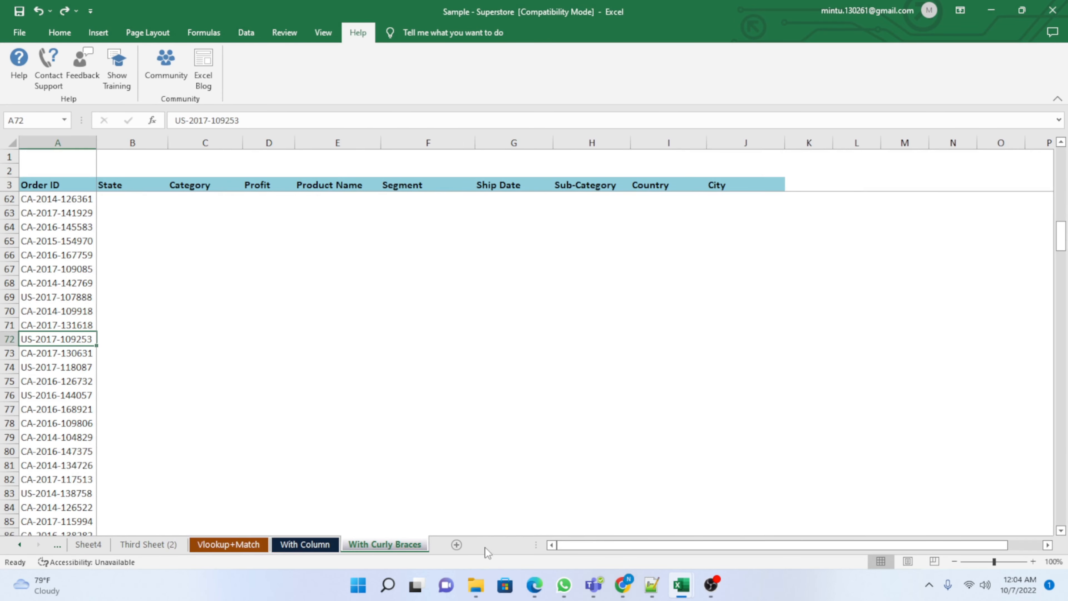
Step: Preview the open workbooks, then revisit the Vlookup+Match, With Column and With Curly Braces sheets of Sample - Superstore
click(691, 591)
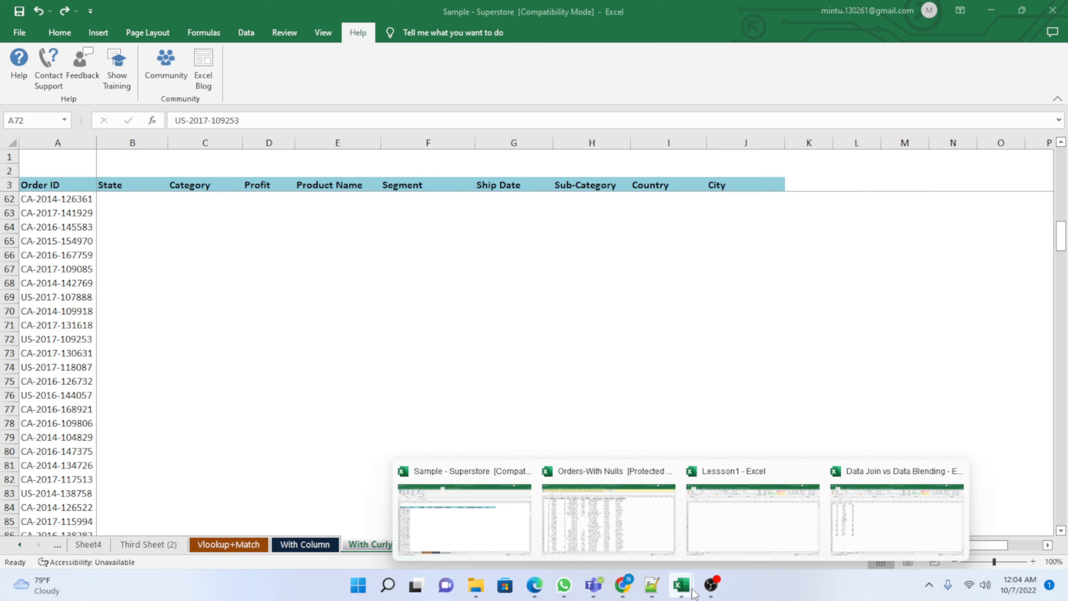
click(461, 531)
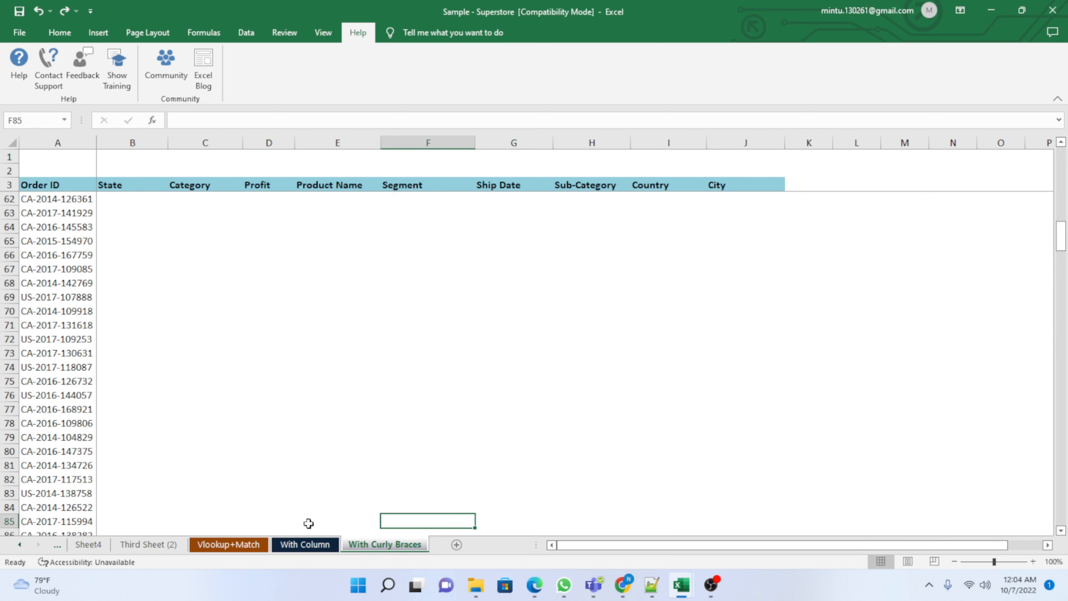
click(253, 545)
click(305, 544)
click(385, 544)
Step: Switch to the Orders-With Nulls workbook and return to the Sample - Superstore workbook
mouse_move(685, 597)
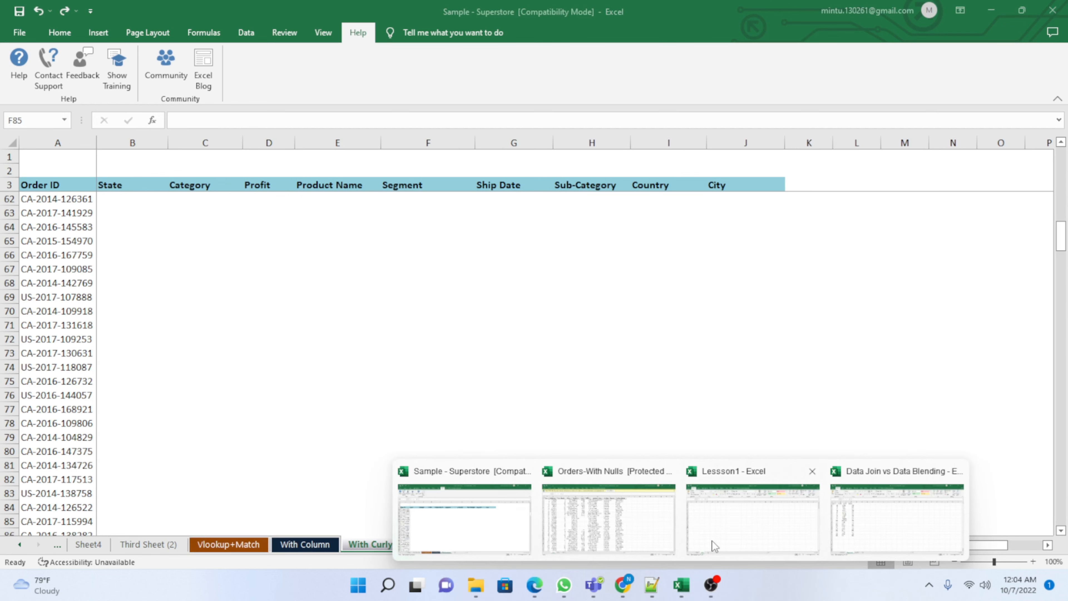
click(714, 549)
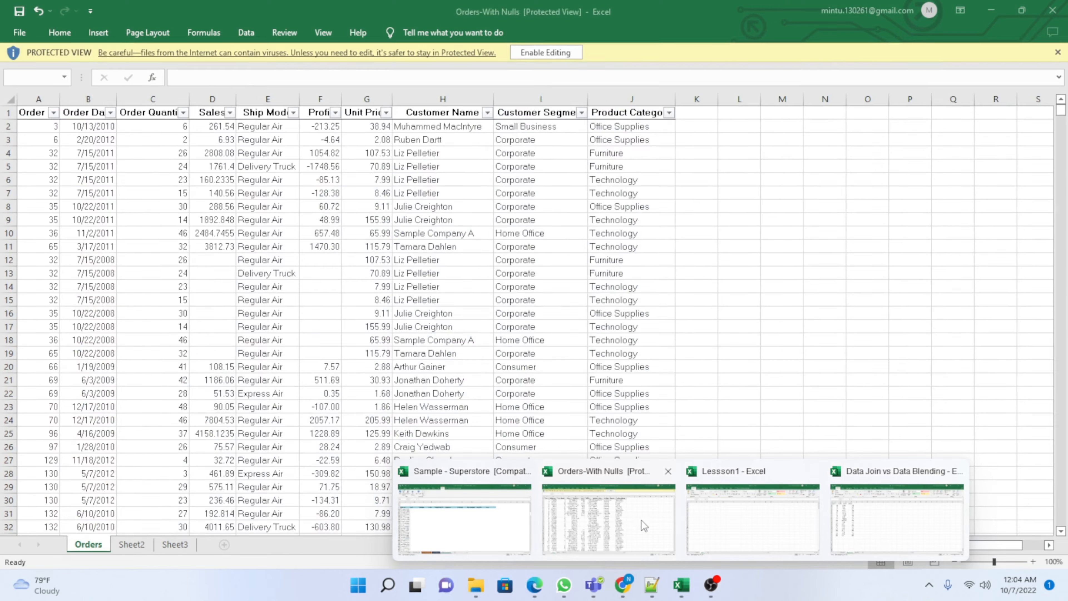
click(613, 517)
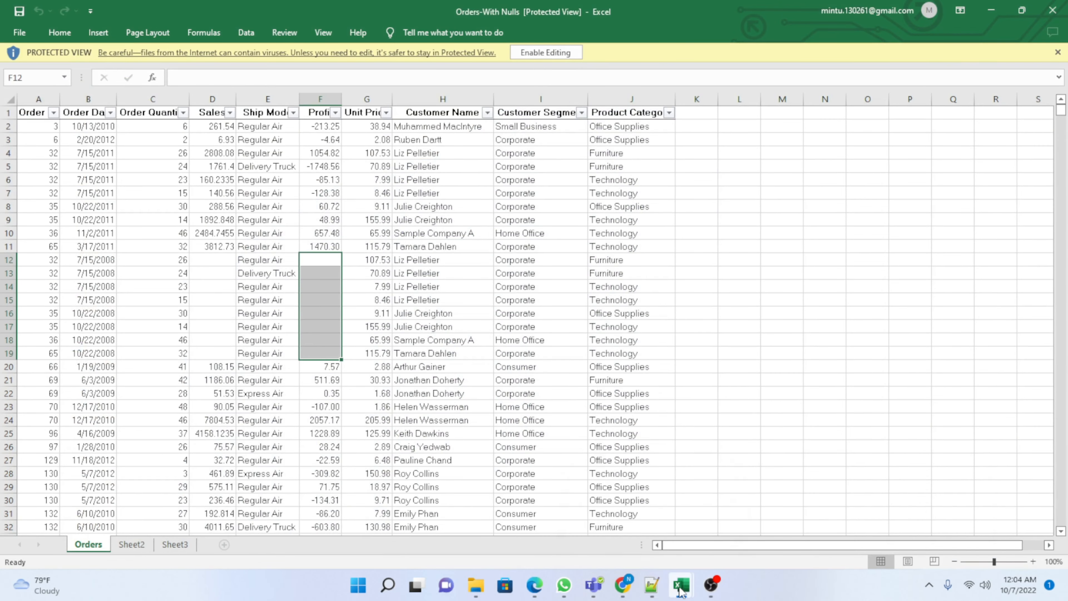
mouse_move(682, 587)
click(481, 538)
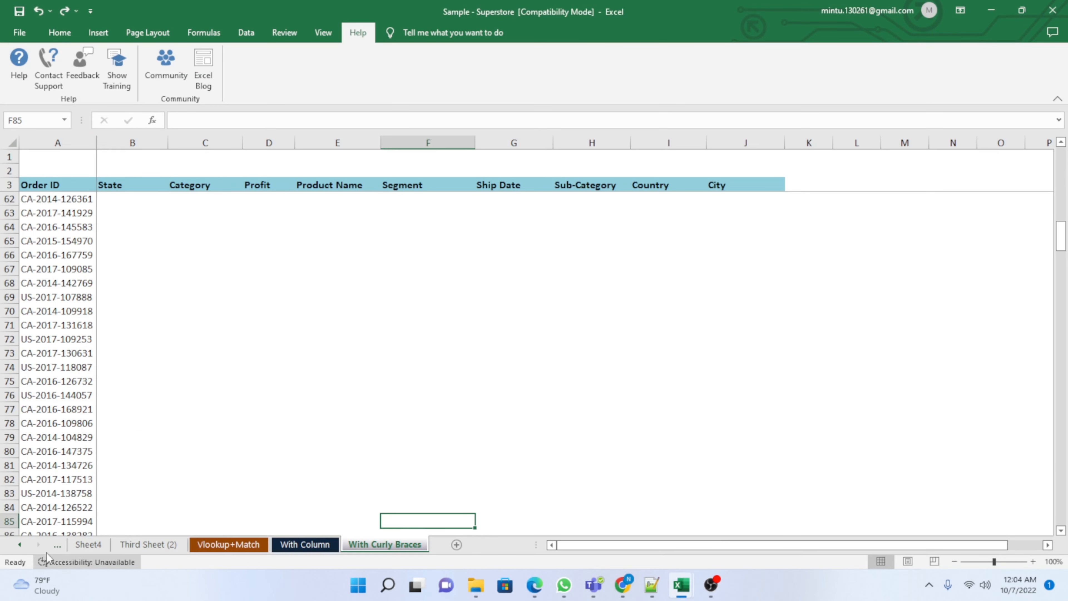
Step: Go to Sheet6 from the start of the sheet list and select cell G2 under the Description heading
click(20, 544)
click(20, 544)
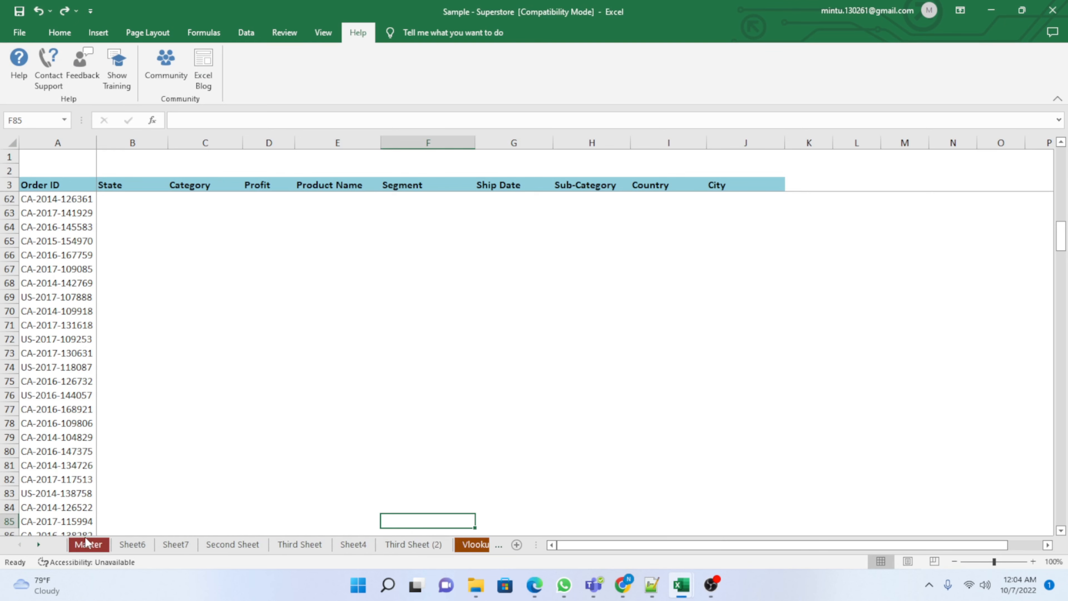
click(87, 543)
click(144, 549)
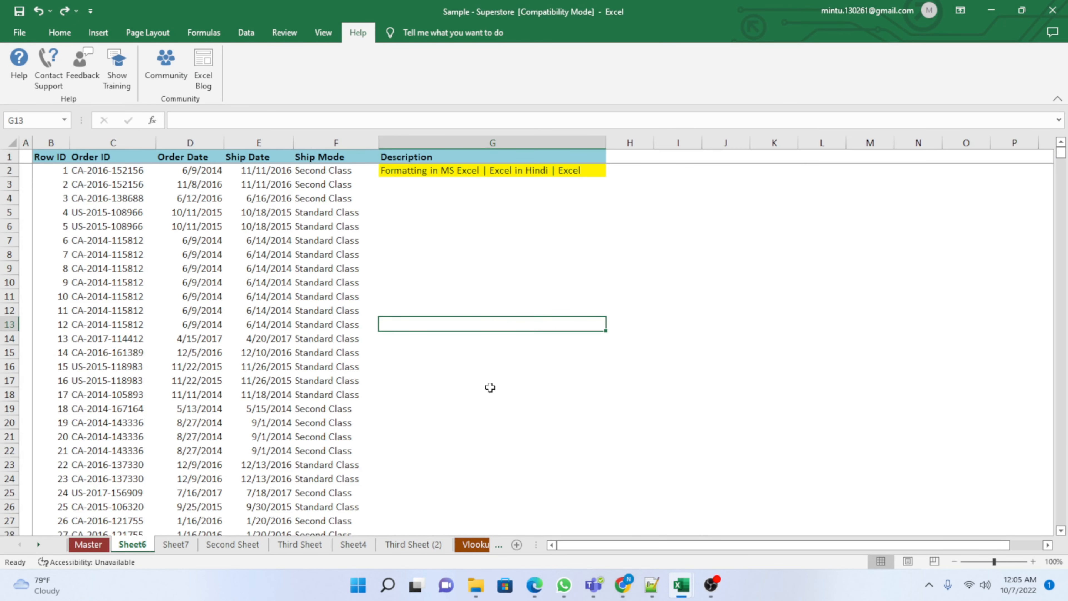
click(520, 308)
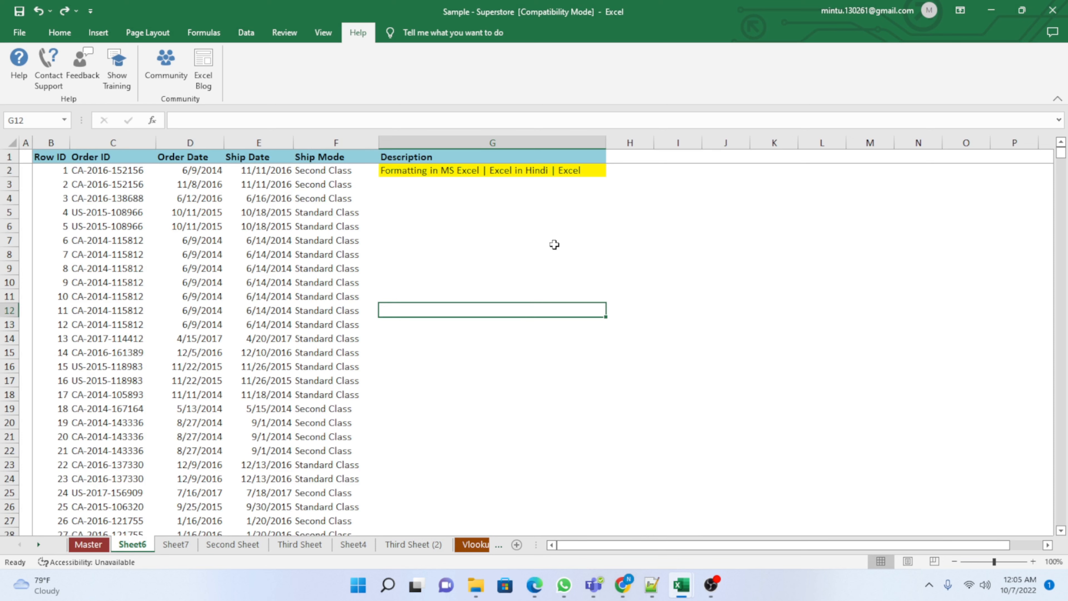
click(555, 244)
click(485, 172)
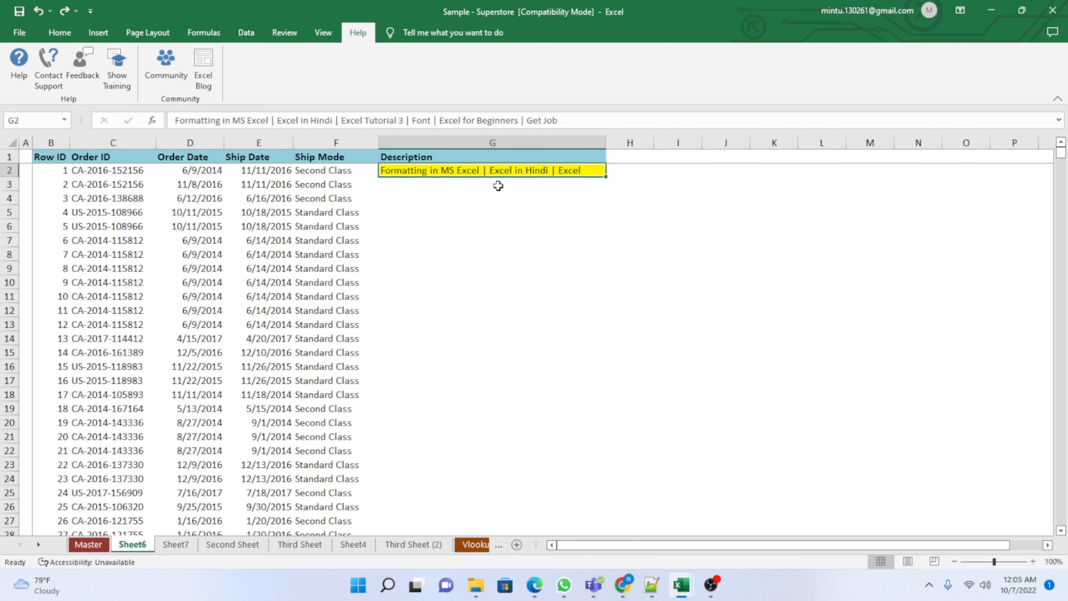
click(60, 32)
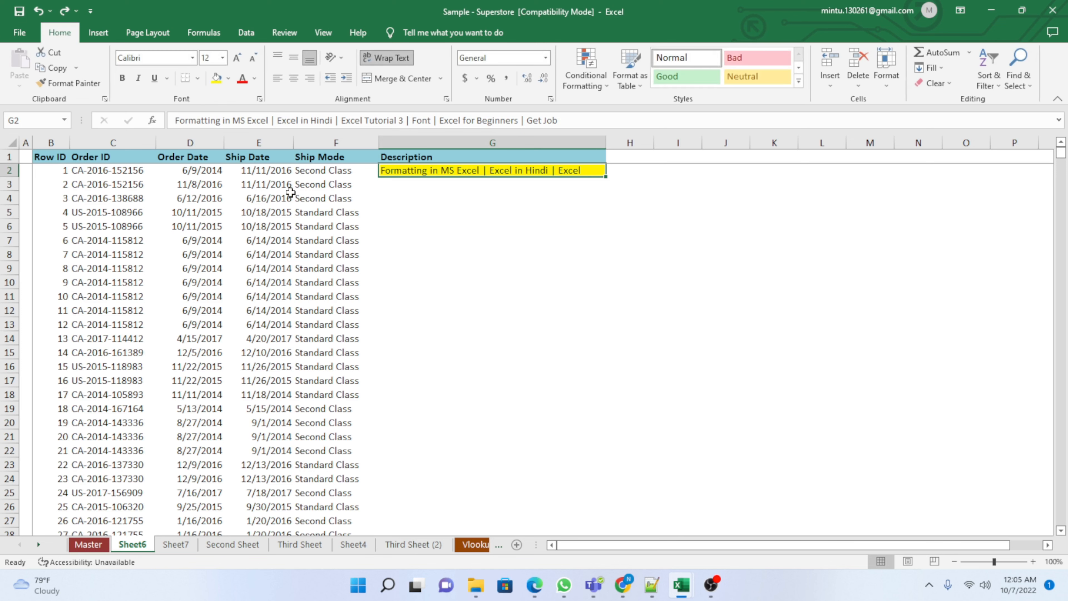
click(569, 249)
click(461, 172)
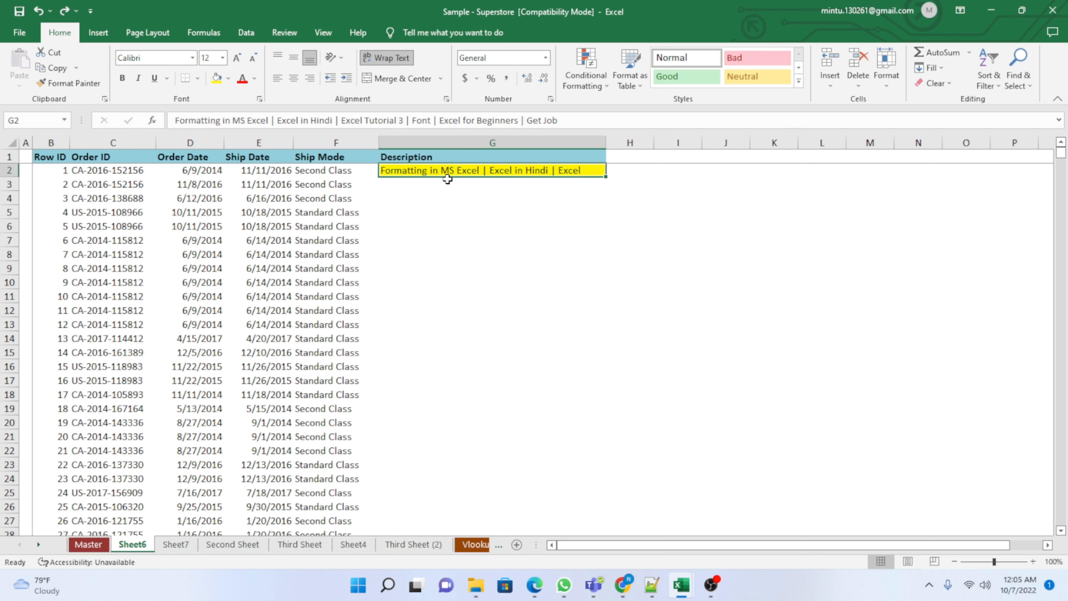
Step: Expand the formula bar and read through the full formatting description stored in cell G2, line by line
click(1058, 122)
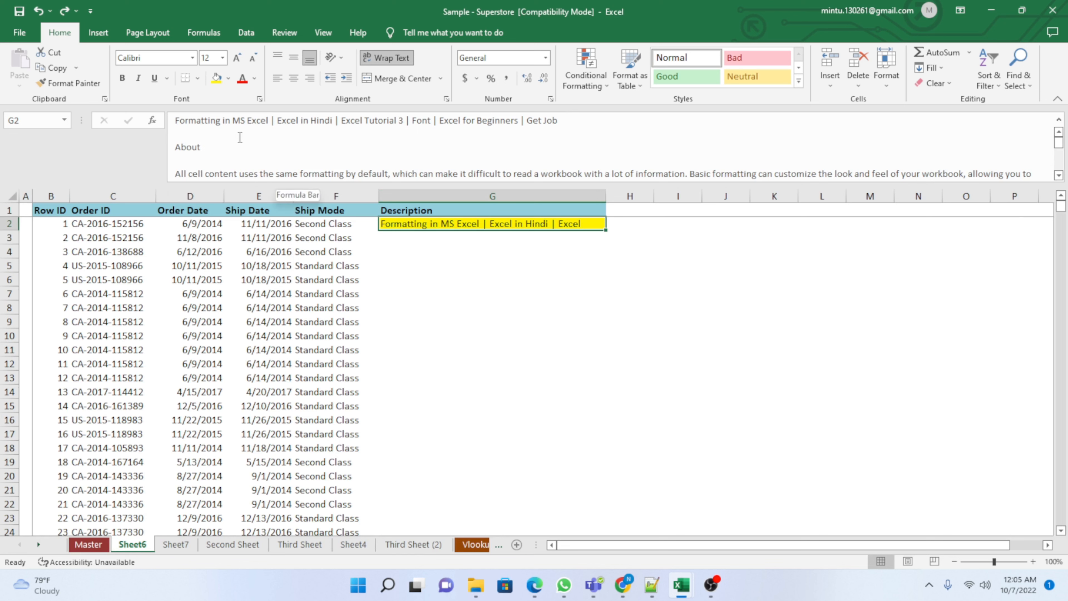
click(226, 139)
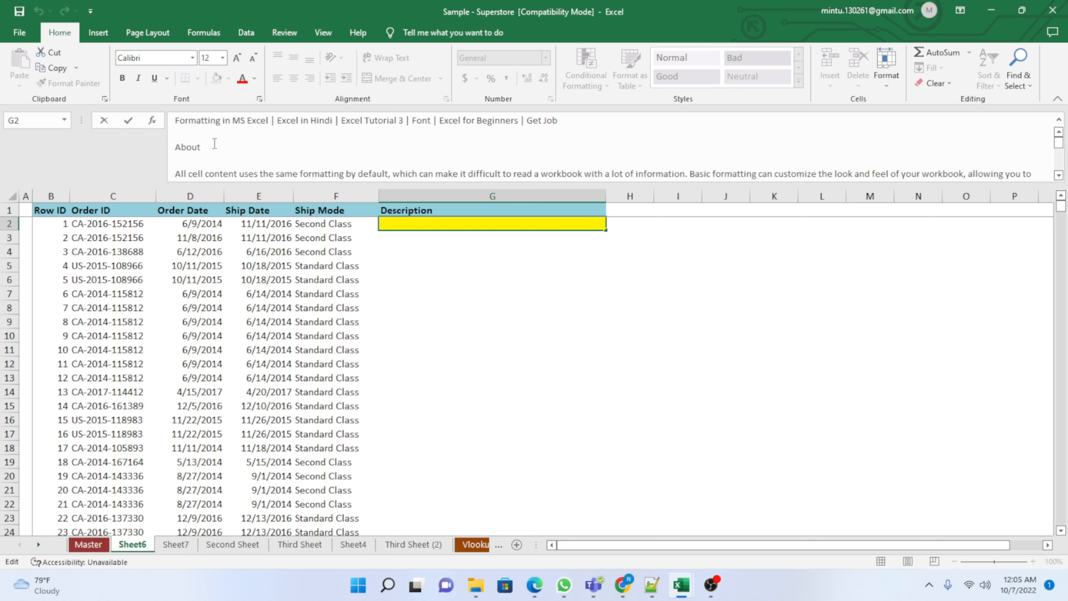
key(Down)
key(Down)
key(Down)
key(Down)
key(Down)
key(Down)
key(Down)
key(Down)
key(Down)
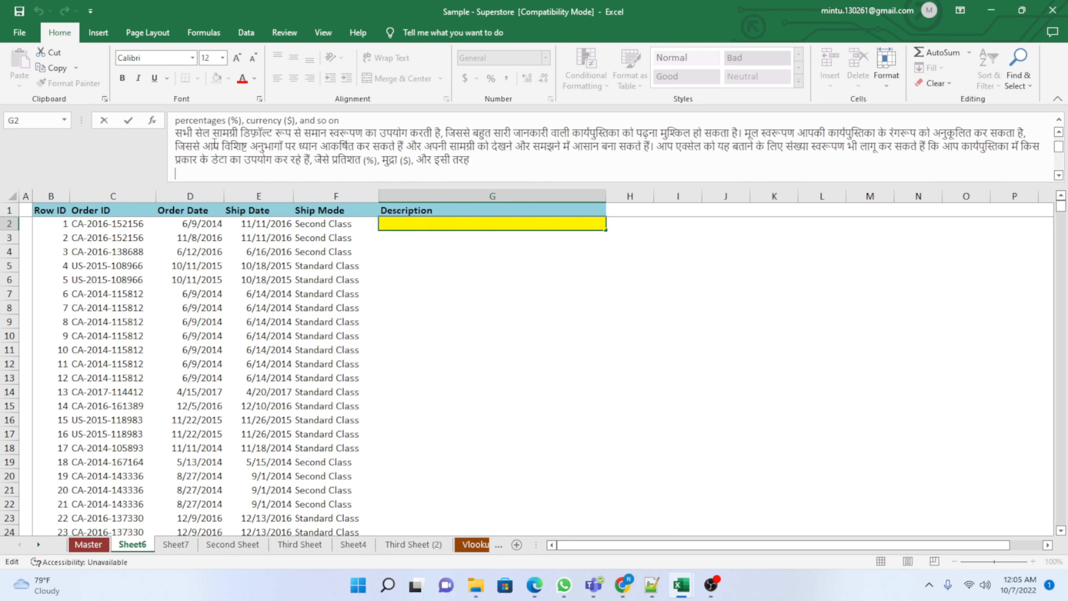
key(Down)
key(Down)
key(Down)
key(Down)
key(Down)
key(Down)
key(Down)
key(Down)
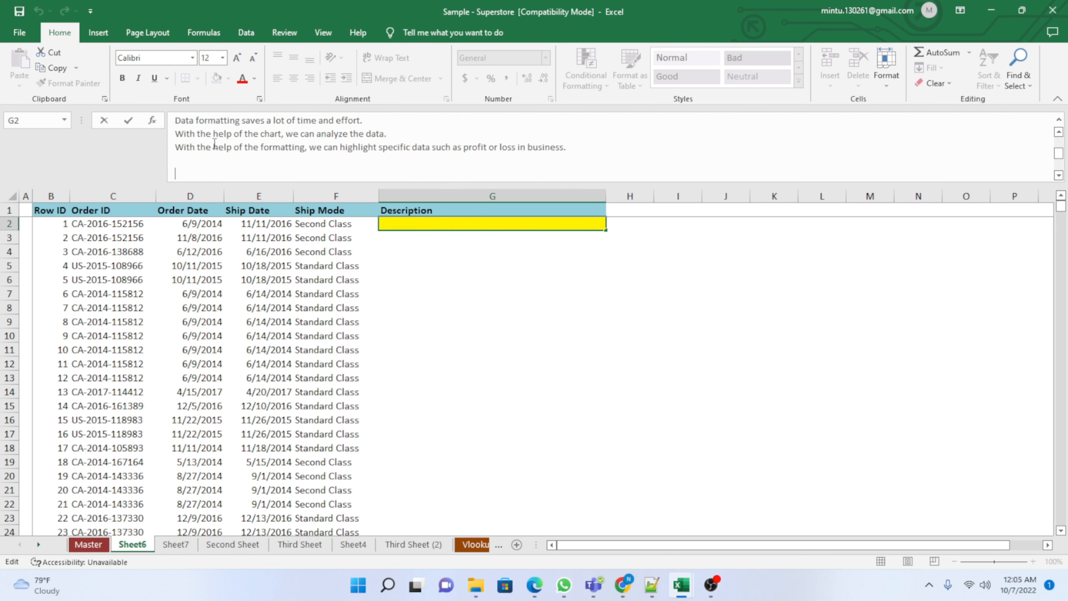
key(Down)
key(Down)
key(Down)
key(Down)
key(Down)
key(Down)
key(Down)
key(Down)
key(Down)
key(Down)
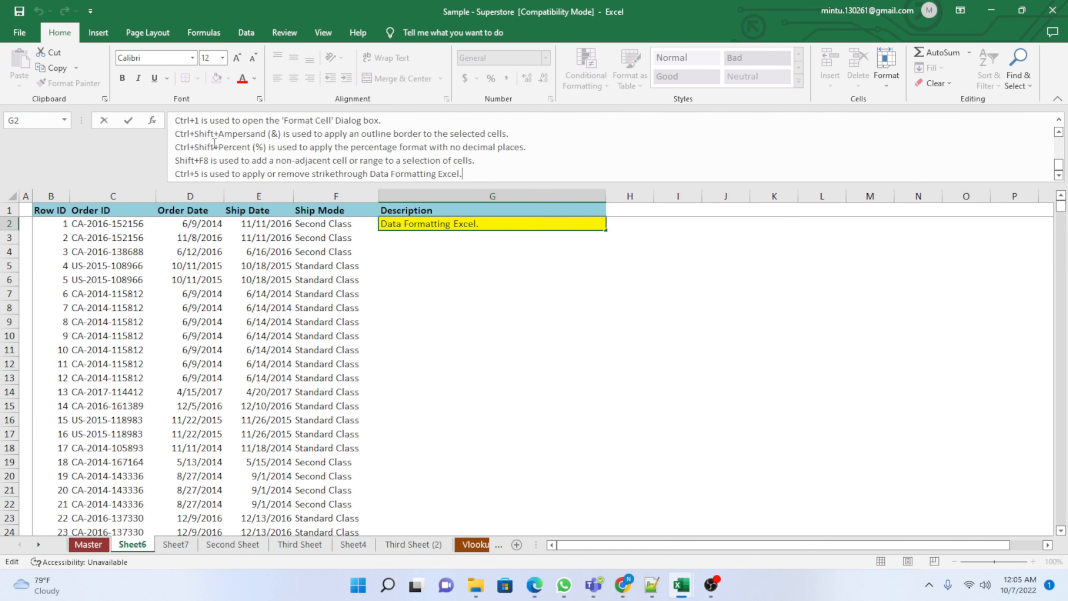
key(Down)
key(Down)
key(Down)
key(Down)
key(Down)
key(Down)
key(Down)
key(Down)
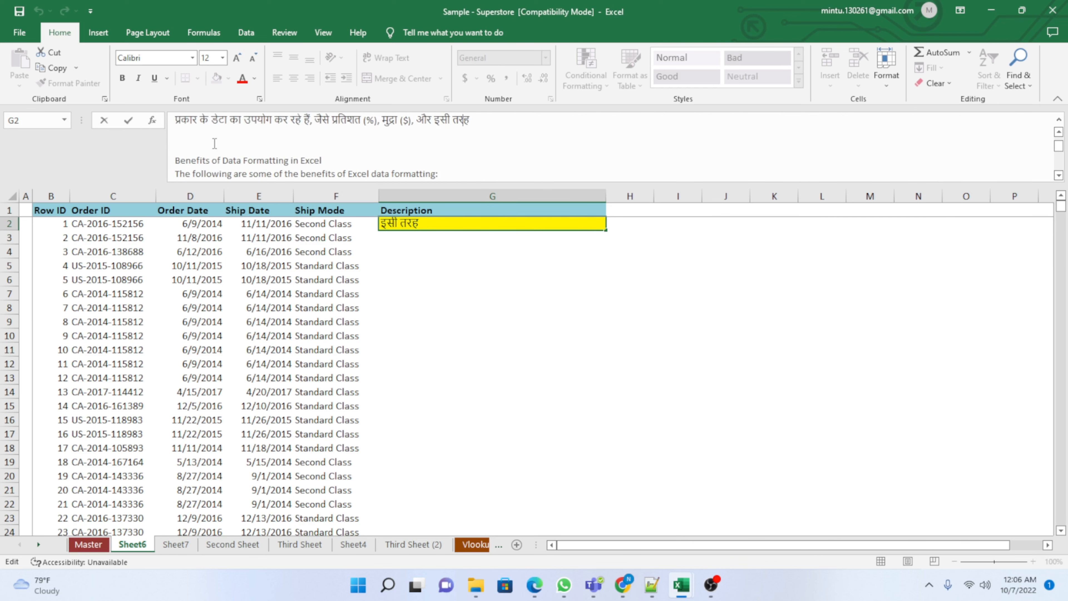
Step: Return to the start of G2's text, review the About section again and leave the cell unedited
key(ctrl+Home)
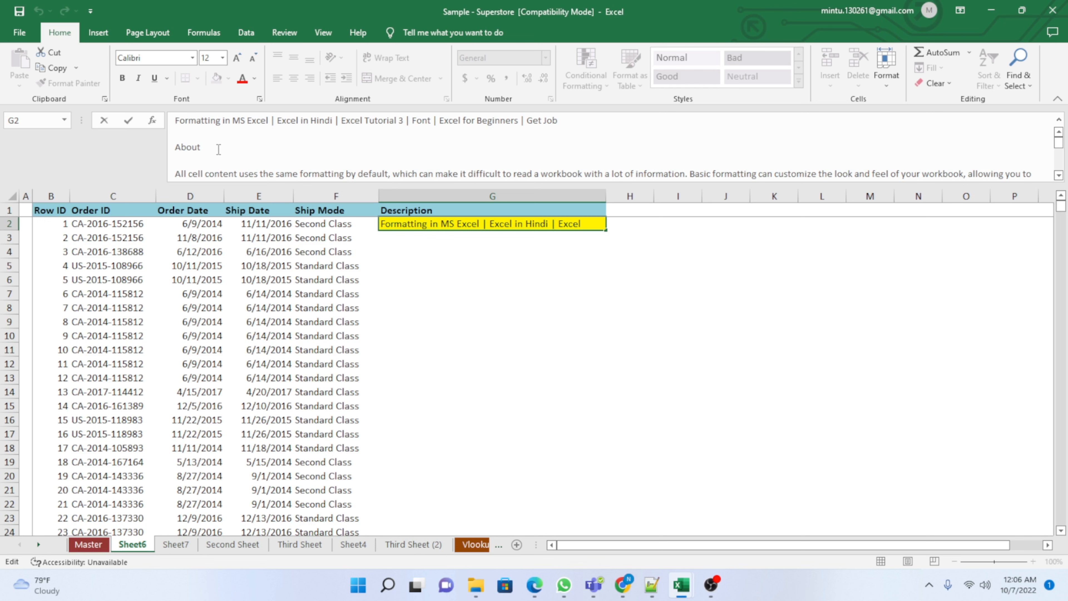
scroll(218, 150, down, 5)
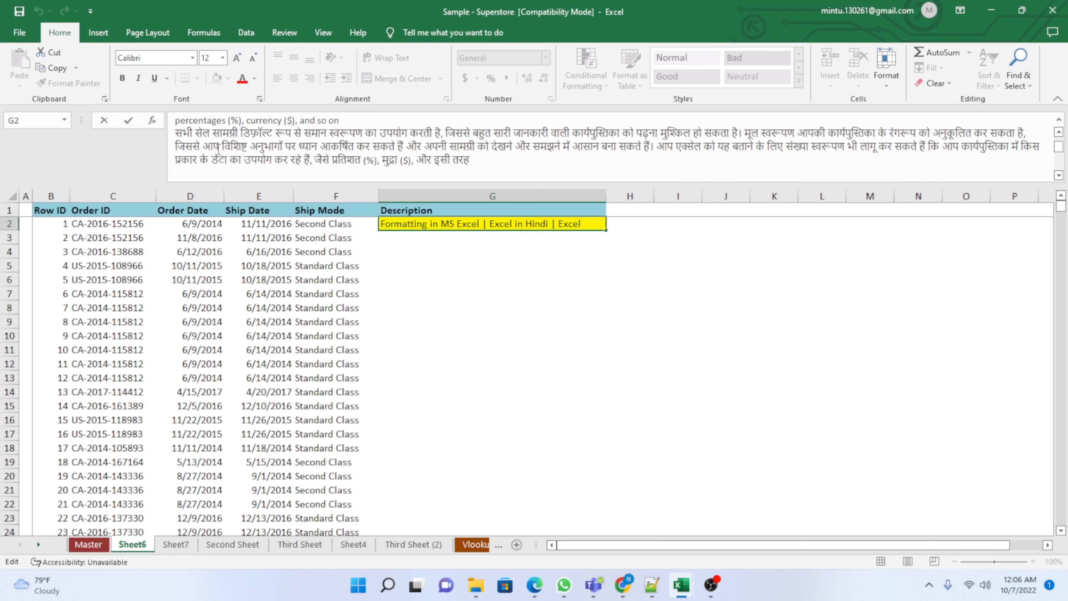
scroll(219, 147, down, 1)
scroll(218, 149, up, 5)
scroll(218, 152, down, 5)
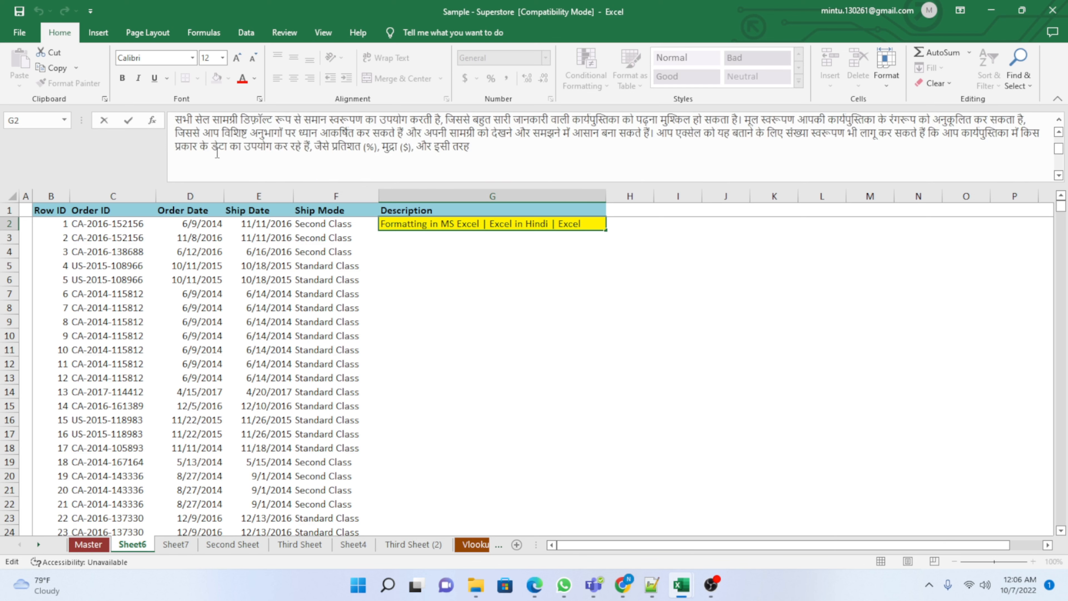
scroll(217, 153, up, 3)
scroll(217, 153, down, 2)
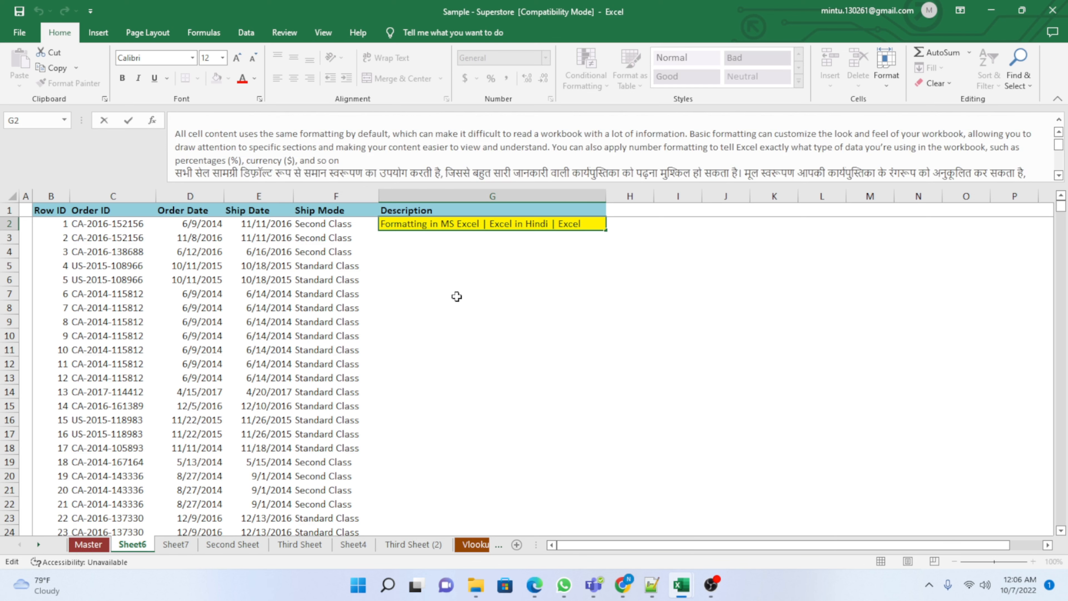
key(Return)
click(559, 281)
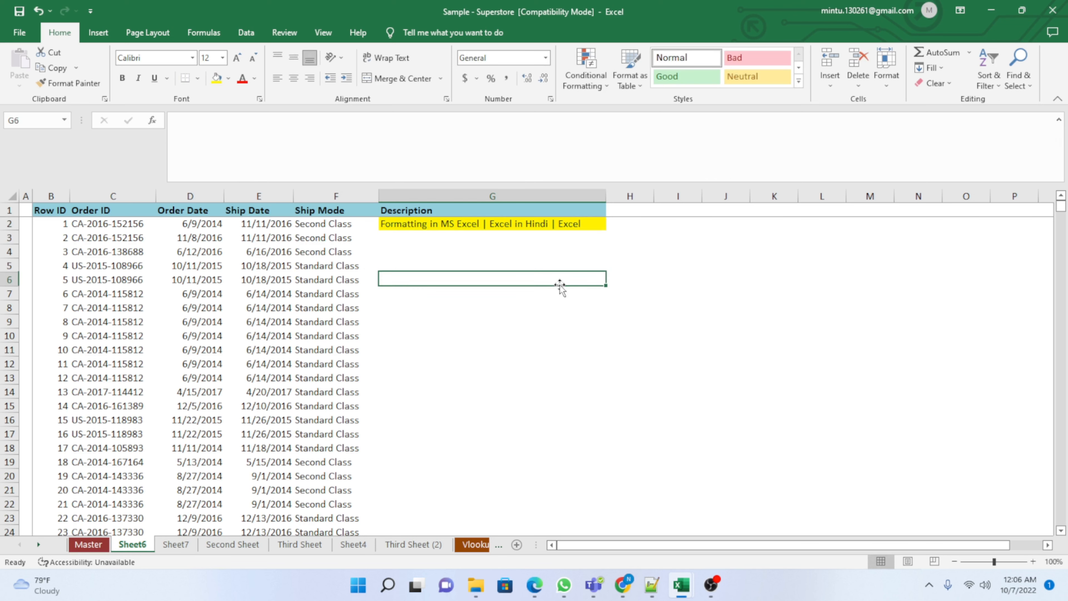
Step: Enlarge the formula bar to more than triple its height and read G2's text on formatting benefits and shortcut keys
click(502, 226)
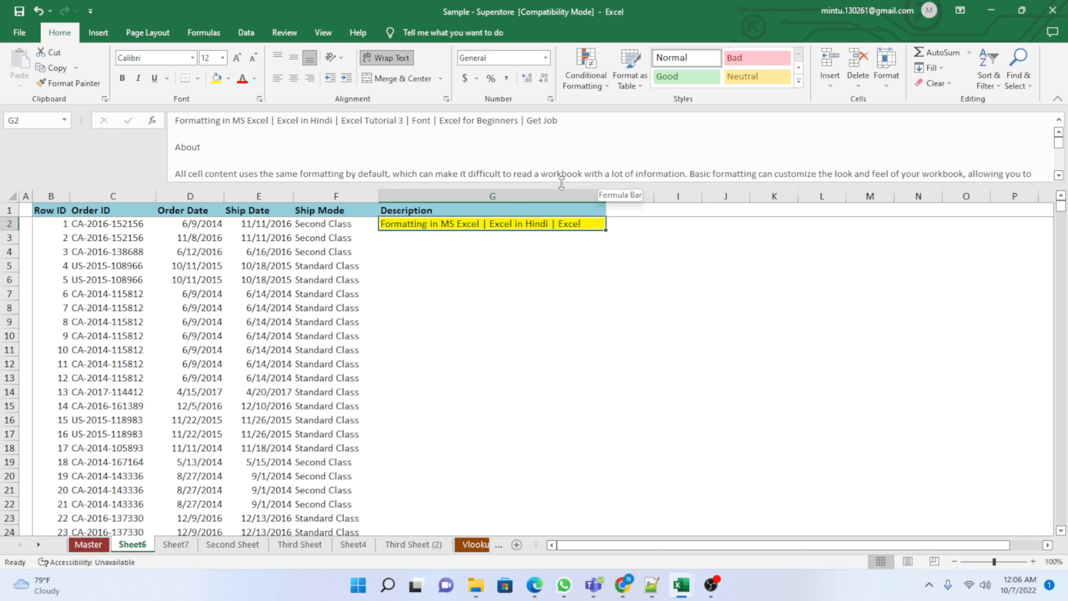
click(670, 292)
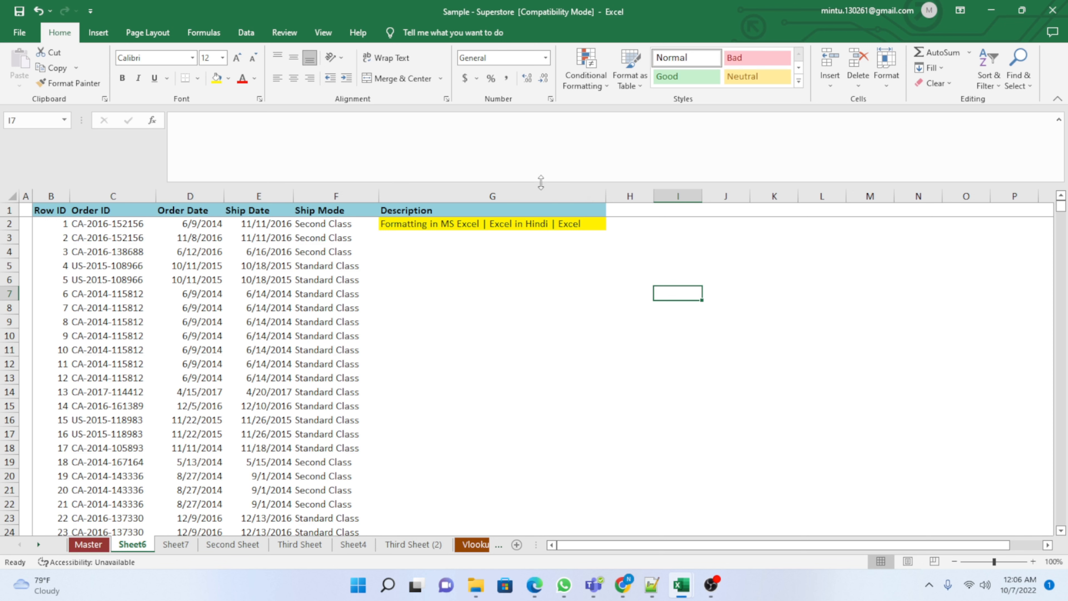
drag(545, 189, 564, 365)
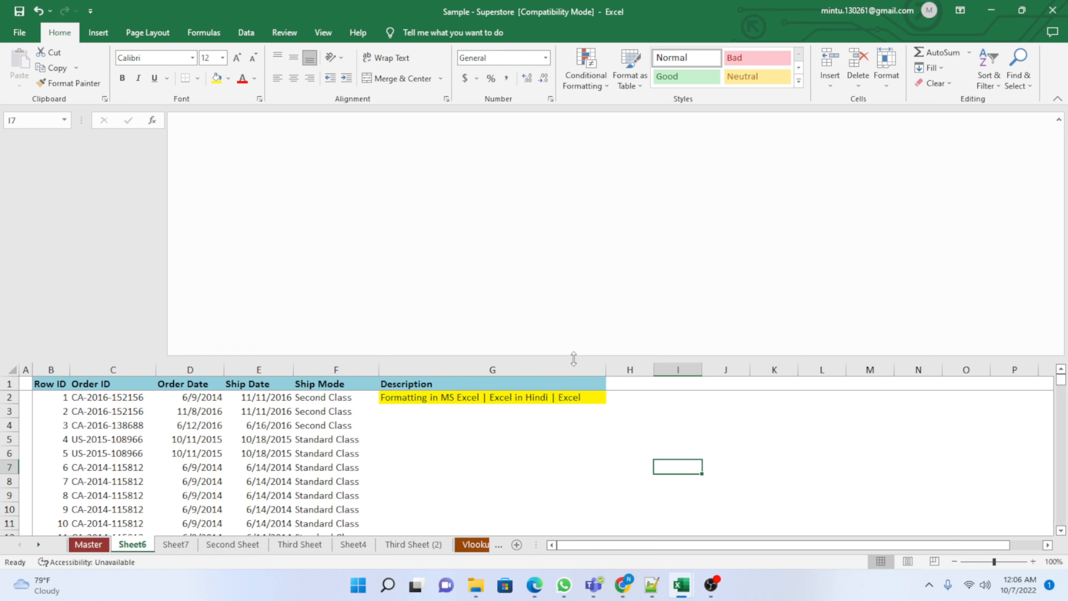
click(496, 397)
click(481, 294)
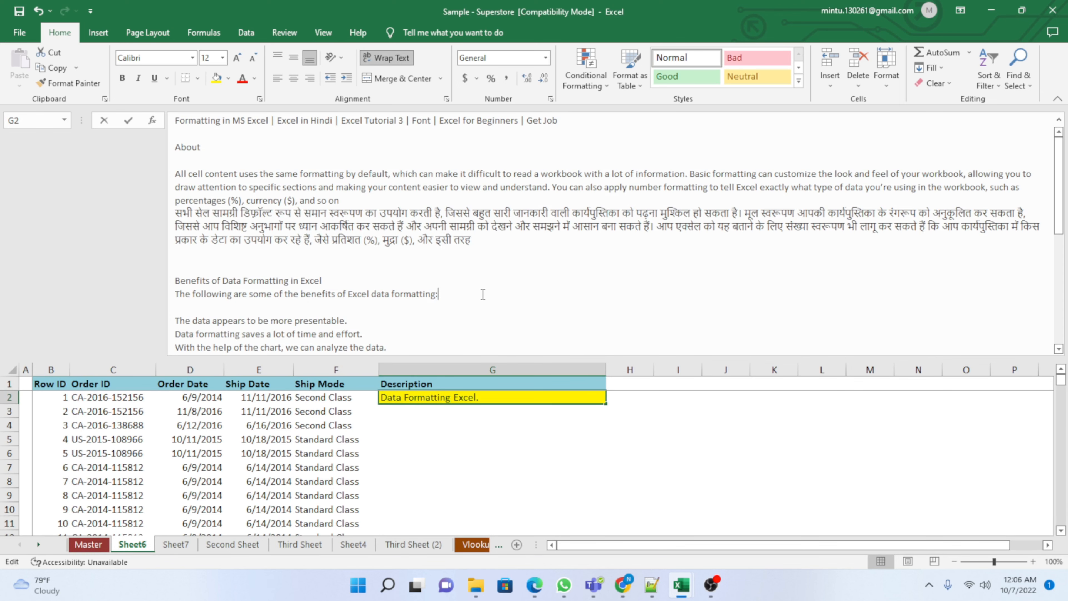
scroll(484, 292, down, 2)
scroll(484, 292, down, 2)
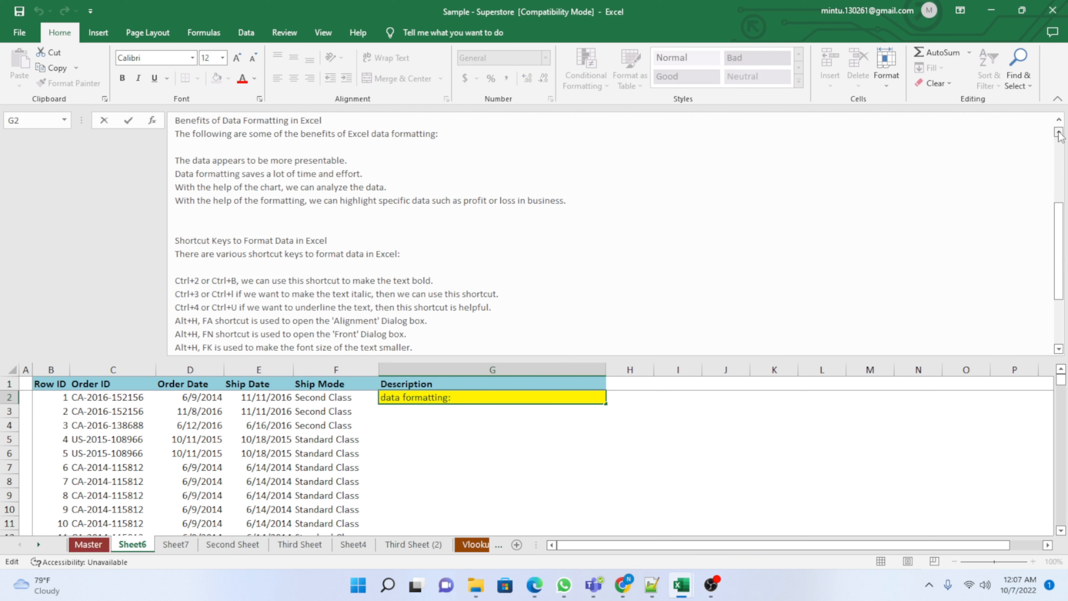
Step: Collapse the formula bar to a single line and leave cell G2 for an empty cell
click(1059, 123)
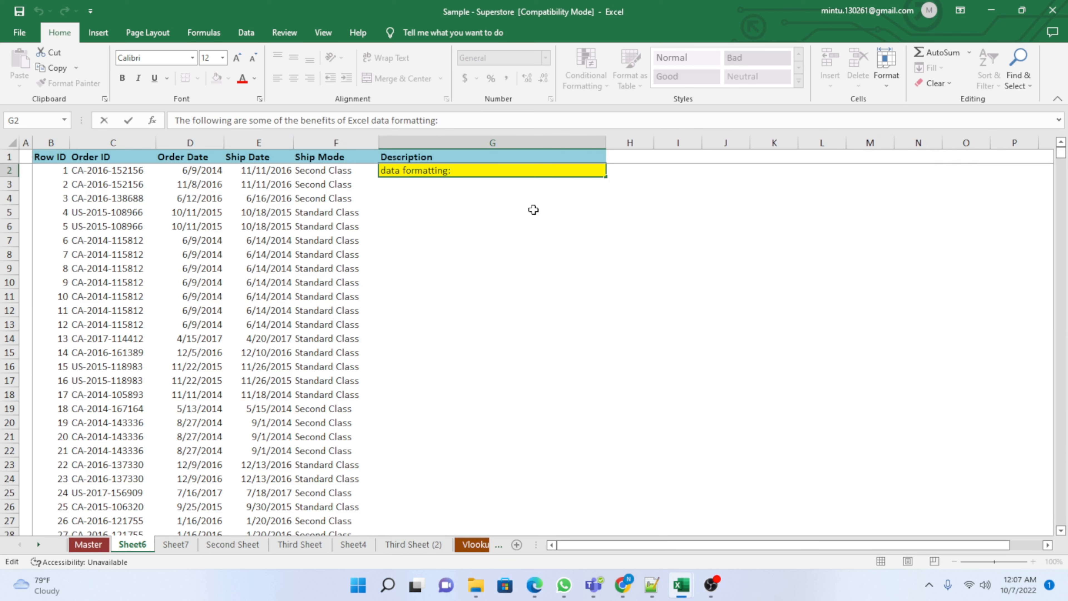
click(520, 239)
key(ctrl+z)
click(562, 269)
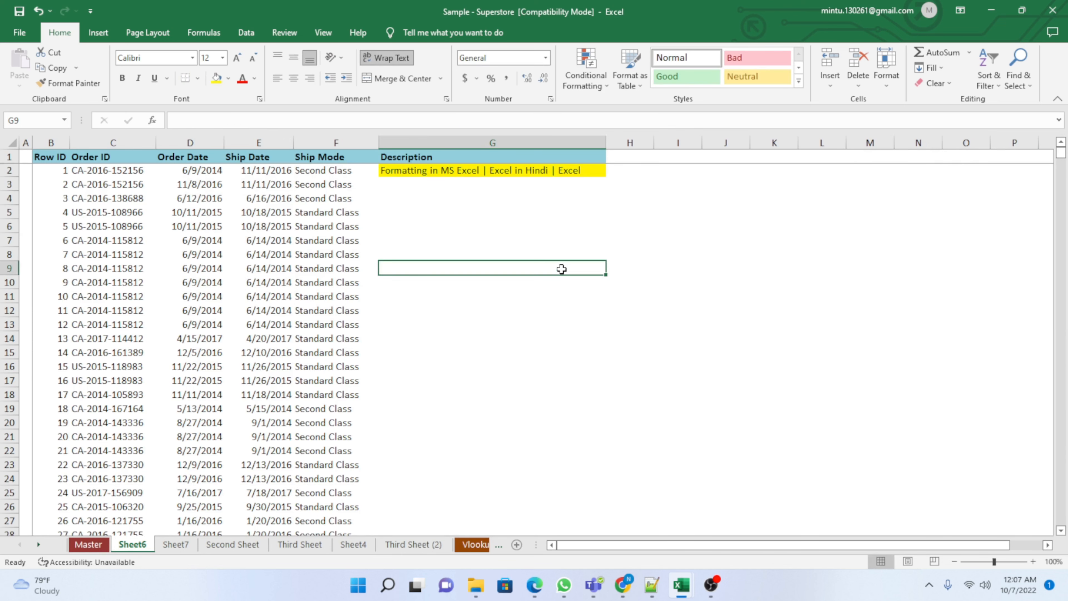
click(637, 336)
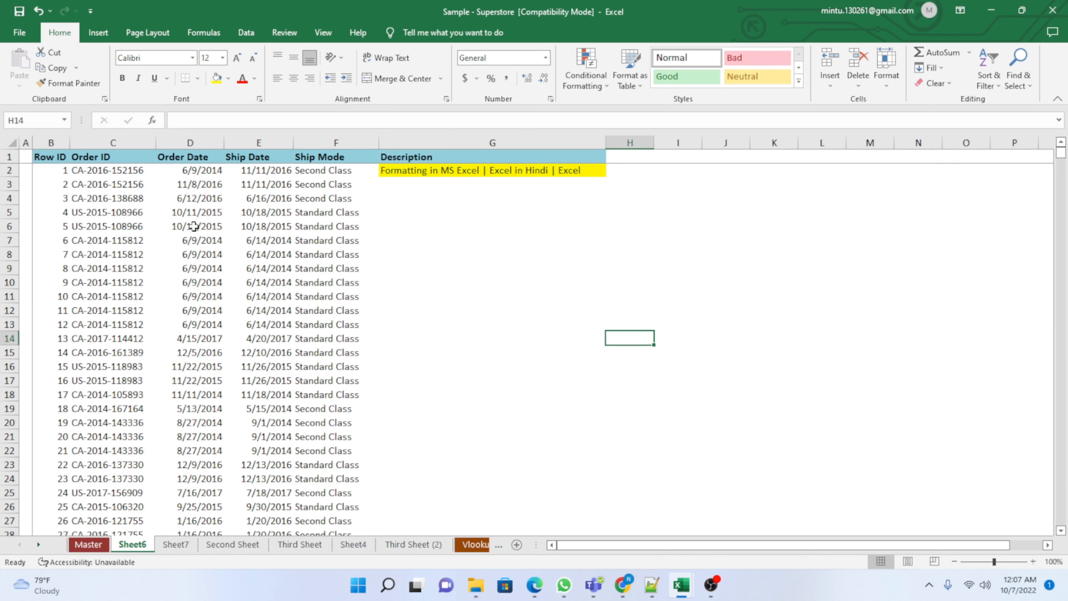
Step: Review the templates and the full recent workbooks list on the File Home page, and return to Sheet6
click(20, 32)
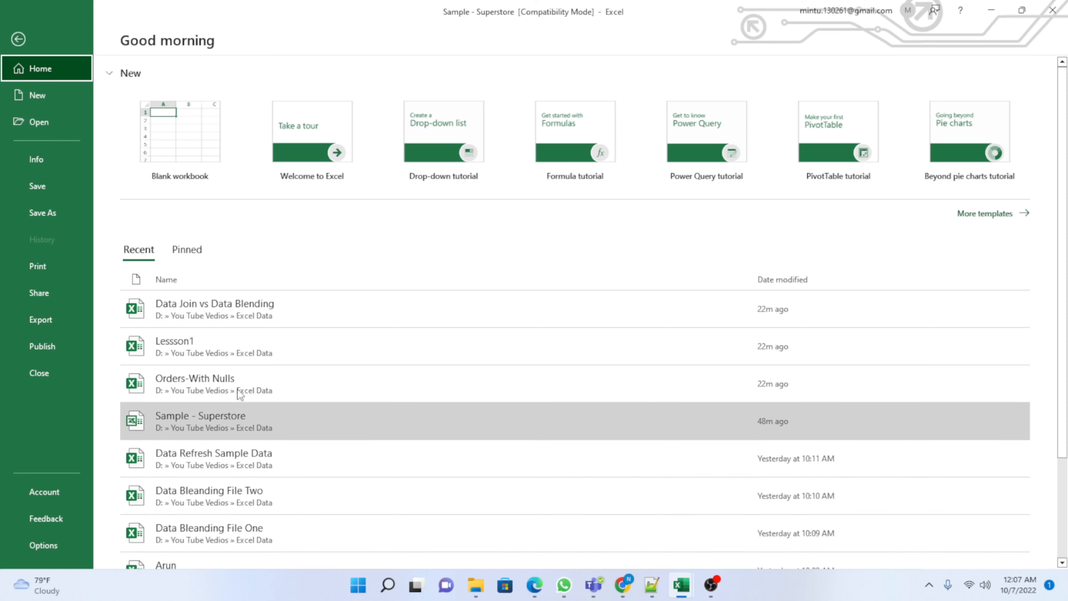
scroll(492, 433, down, 3)
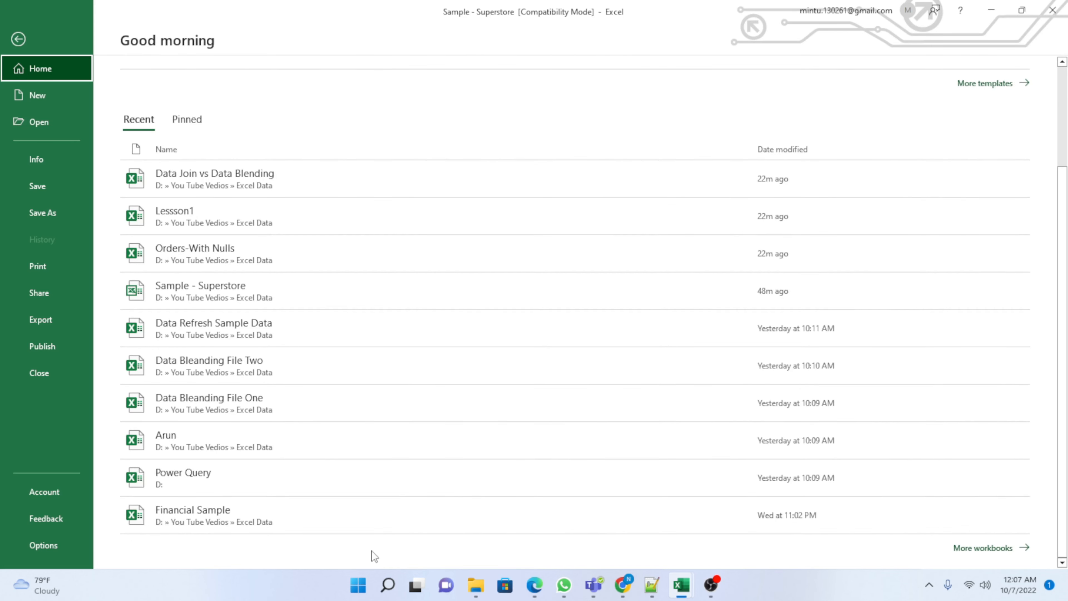
scroll(434, 493, up, 1)
scroll(433, 493, up, 3)
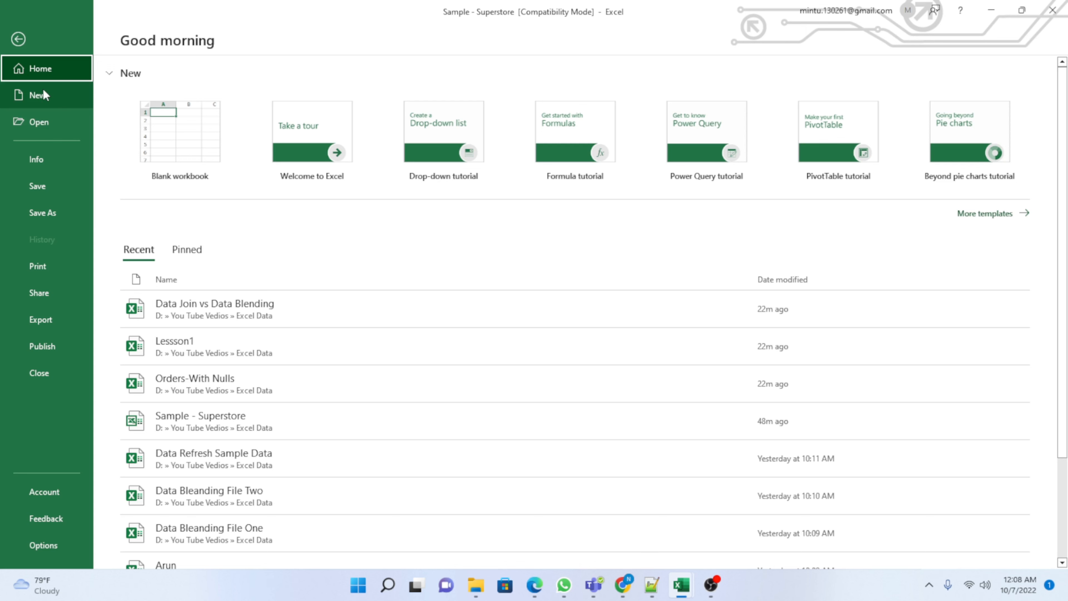
click(17, 40)
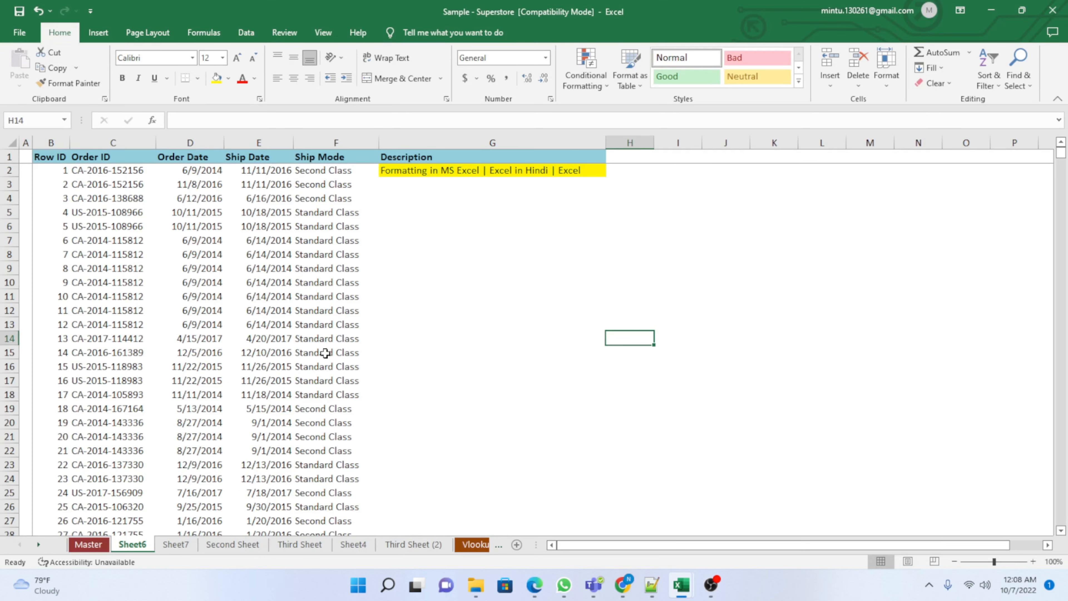
click(431, 281)
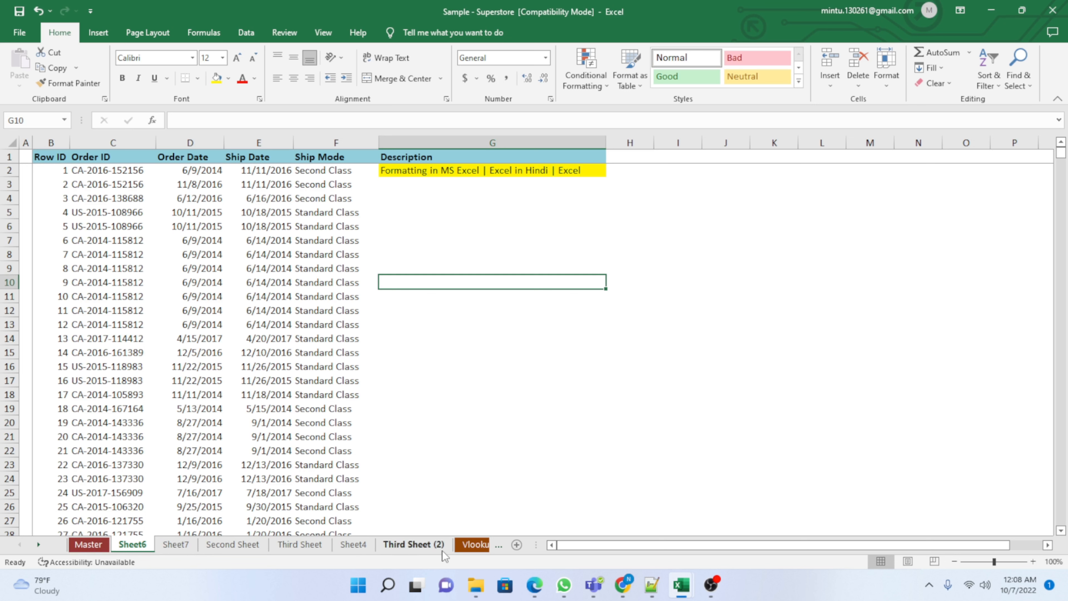
Step: Create a new blank workbook, select cell B3 and preview the open workbook windows
click(20, 33)
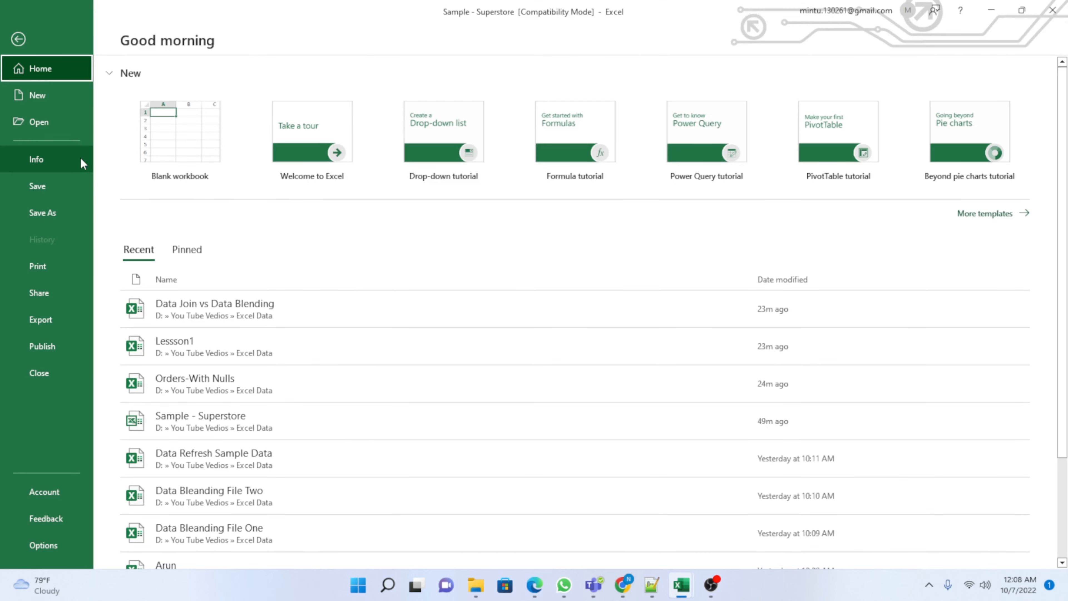
click(45, 101)
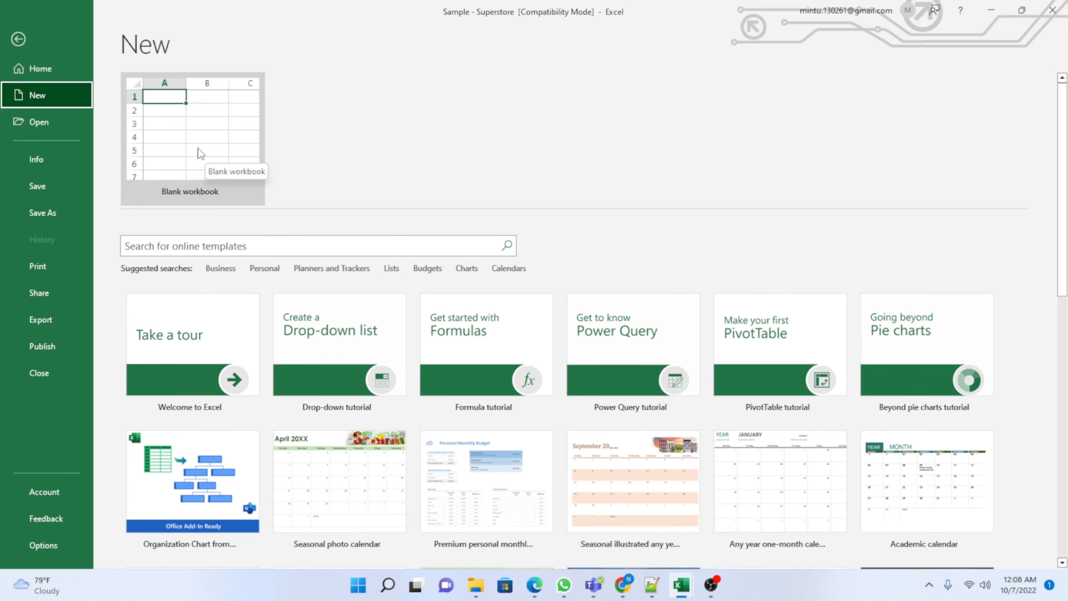
click(185, 148)
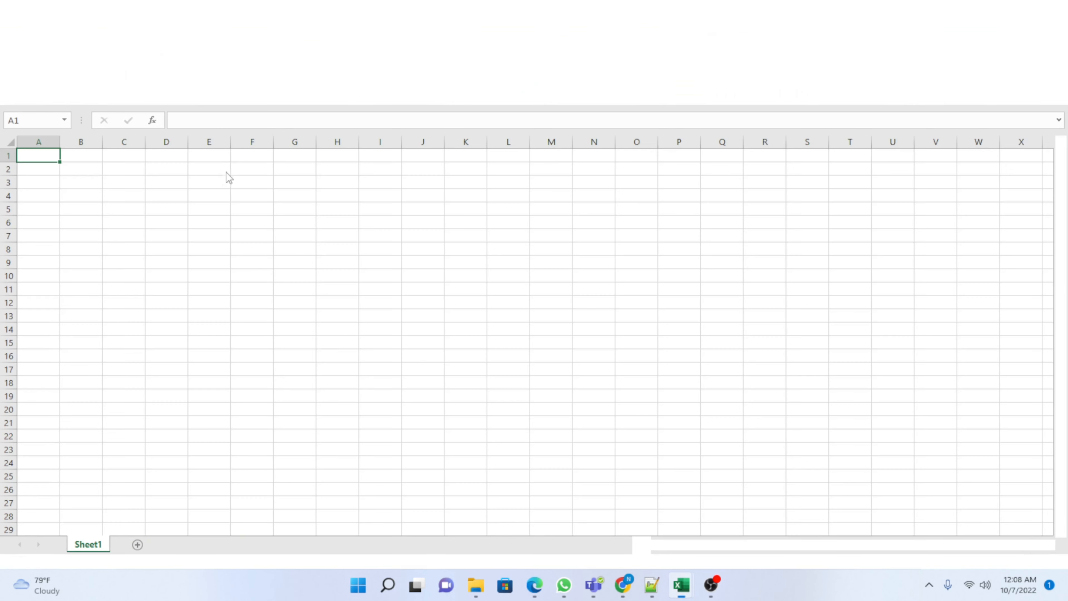
click(97, 182)
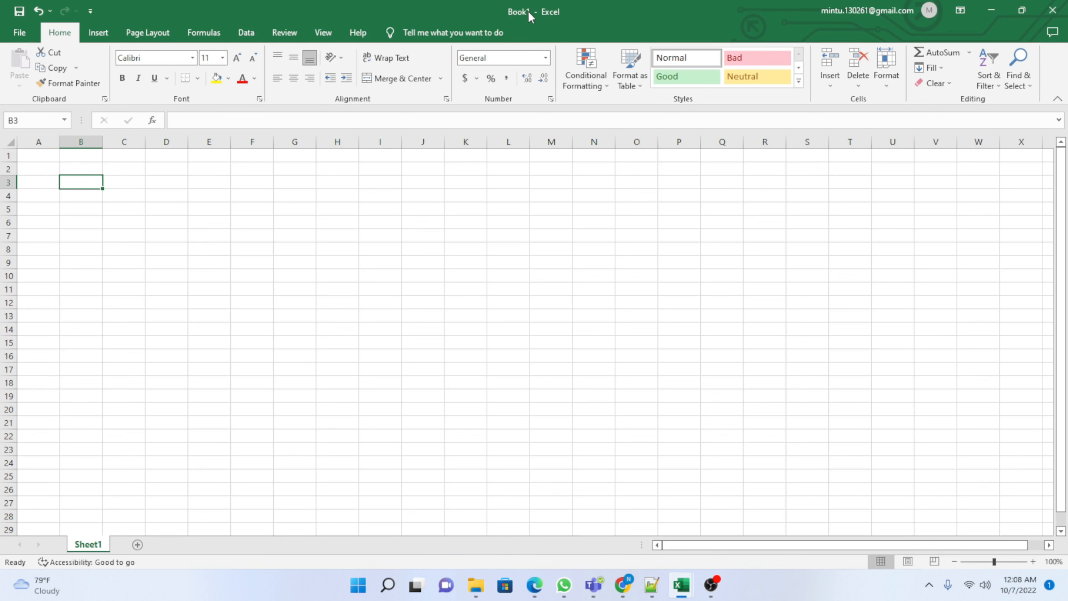
click(681, 584)
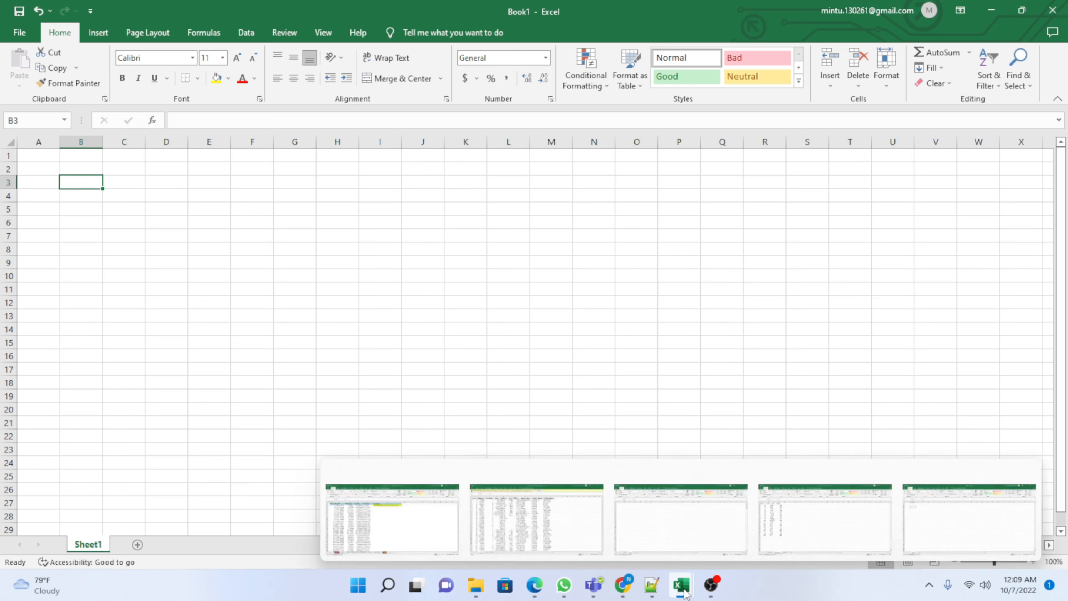
Step: Return to the Sample - Superstore workbook, select cell G4 and create another new blank workbook
mouse_move(560, 527)
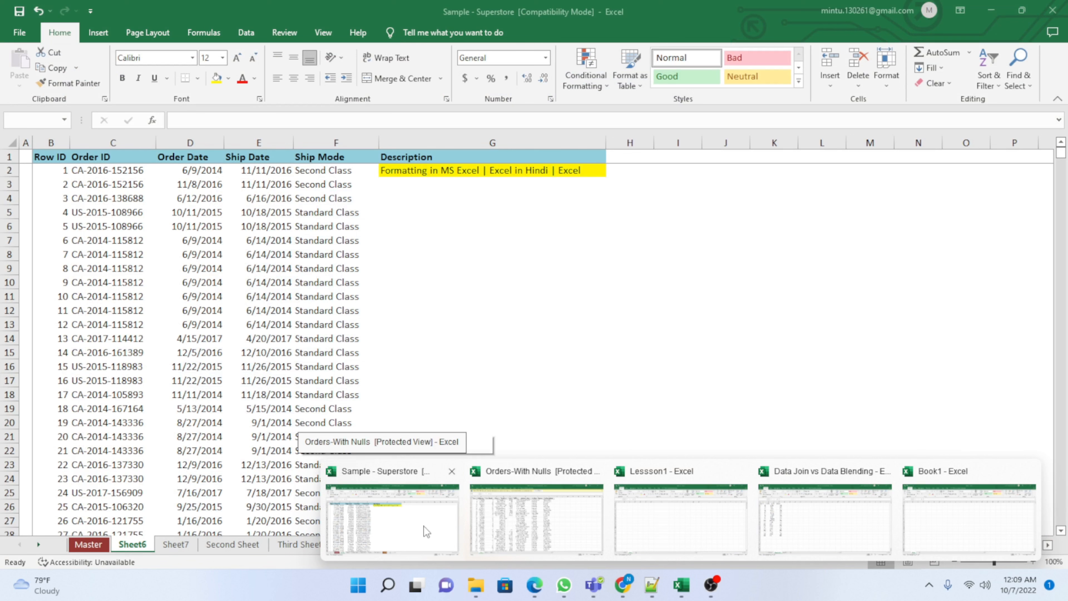
click(423, 526)
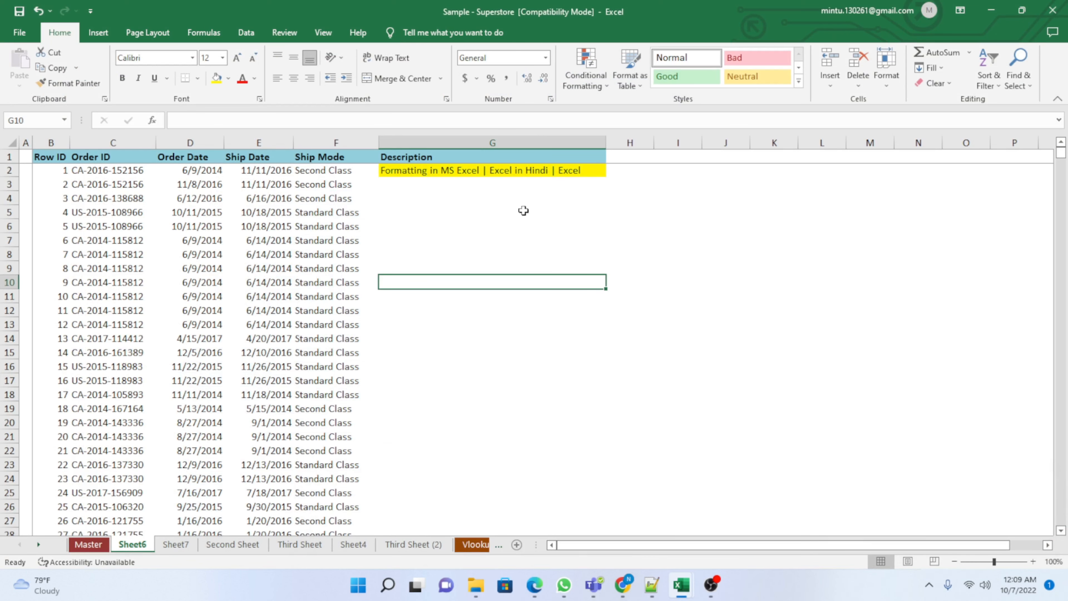
click(508, 196)
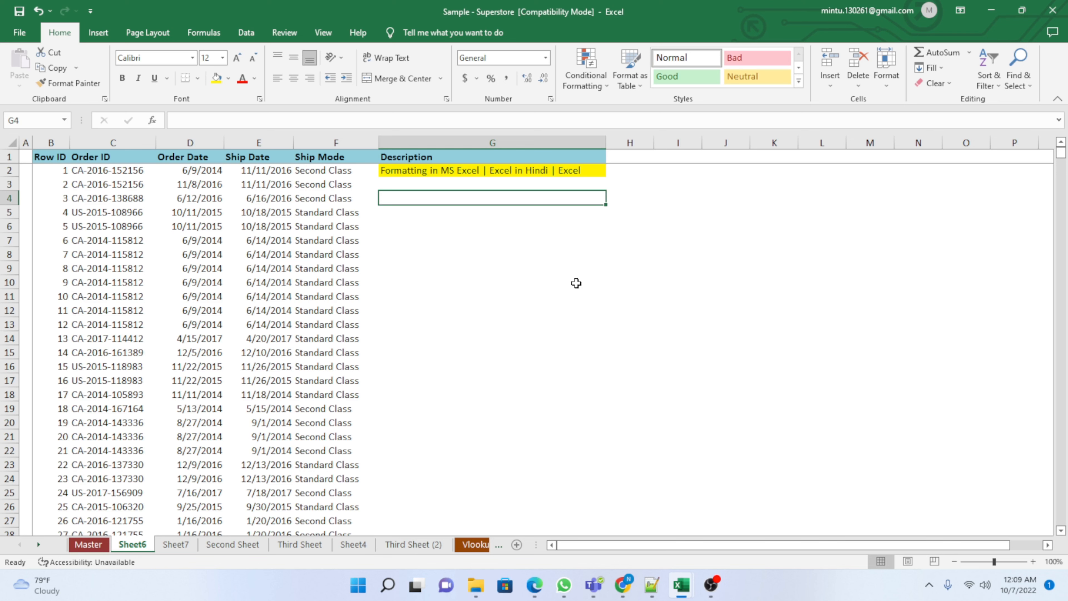
key(ctrl+n)
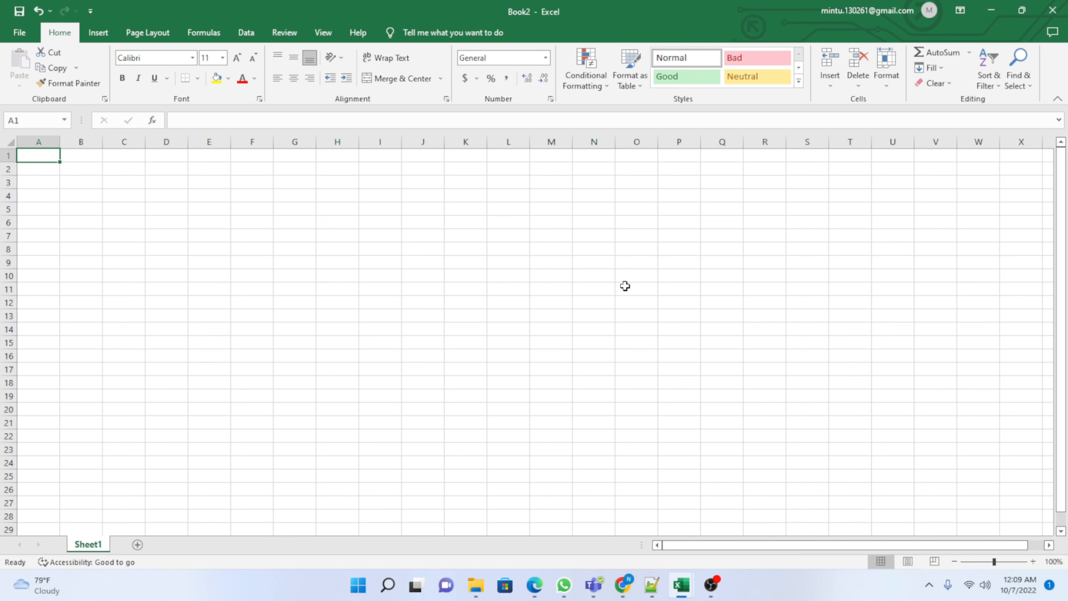
Step: Preview the open workbook windows, switch back to Sample - Superstore and select cell G17
mouse_move(681, 588)
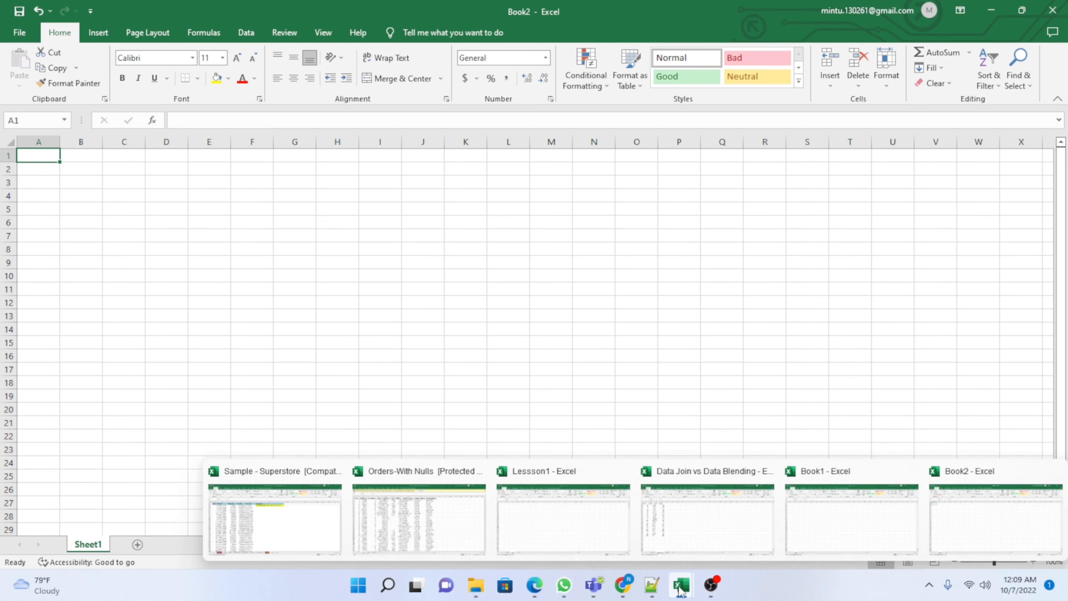
click(296, 532)
click(556, 375)
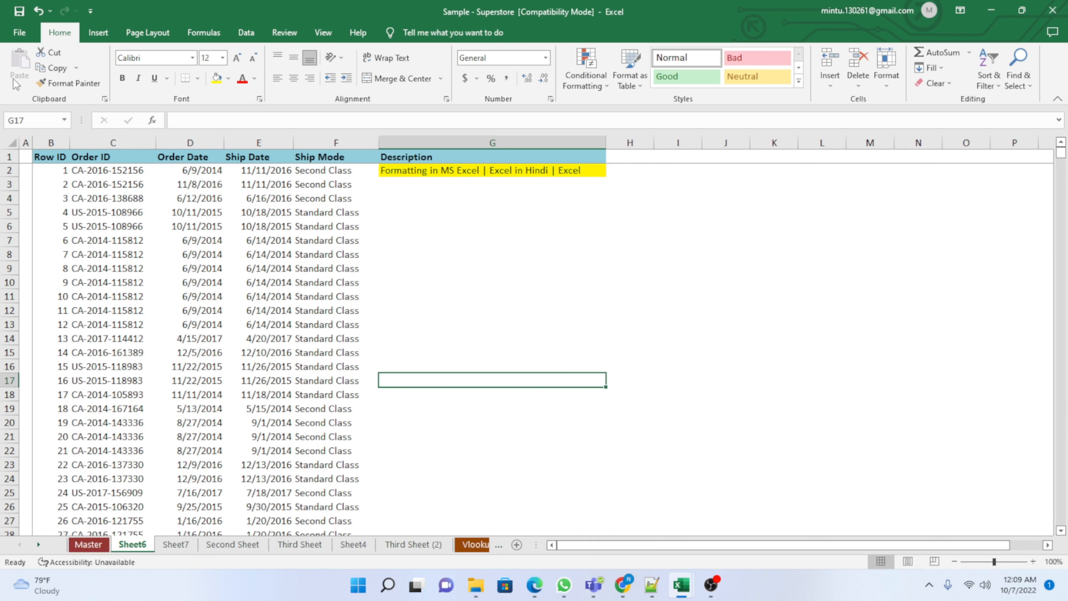
Step: Review the workbook's Info page down to its autorecovery versions, and save the workbook in its current format despite the compatibility issues
click(17, 42)
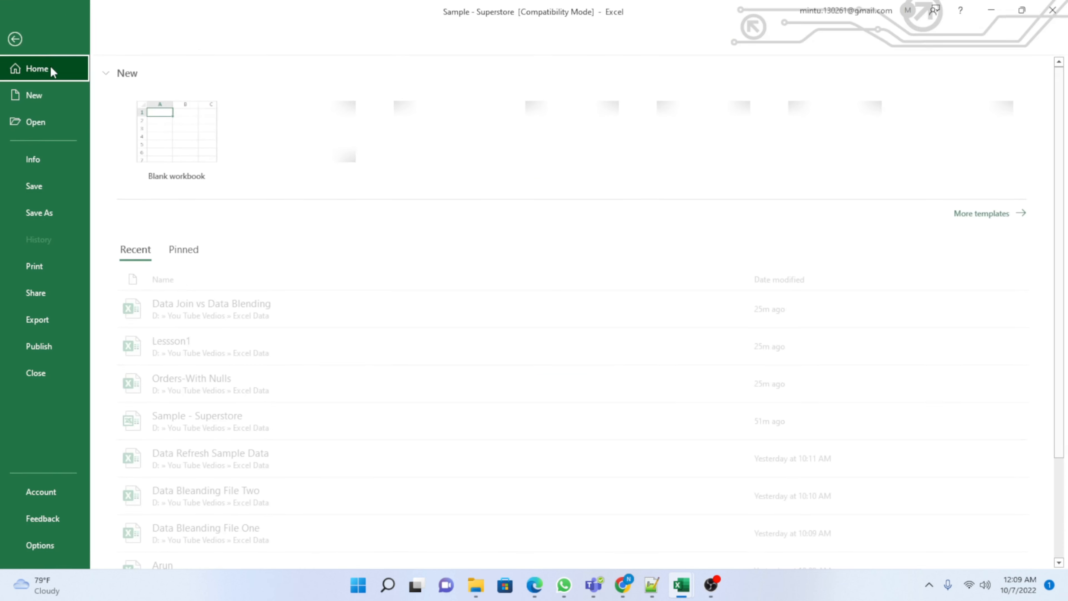
click(42, 168)
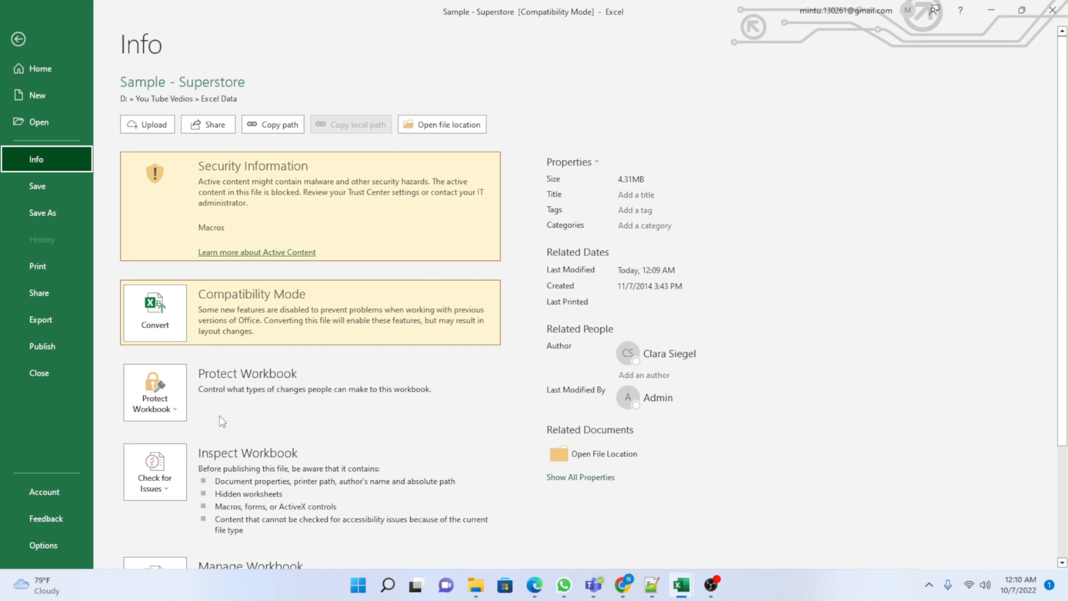
scroll(236, 502, down, 3)
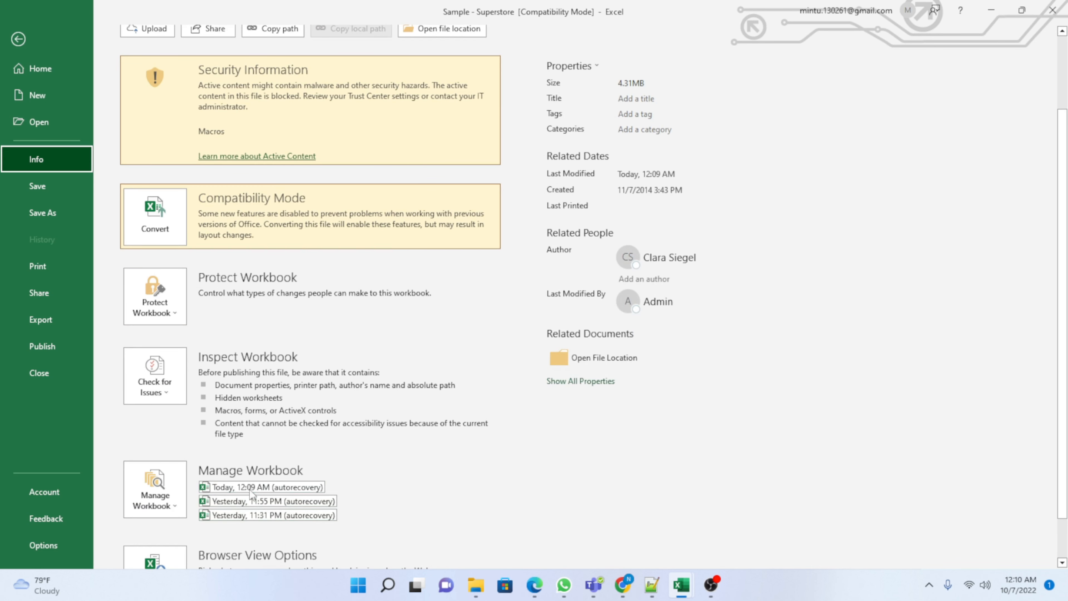
scroll(223, 524, down, 2)
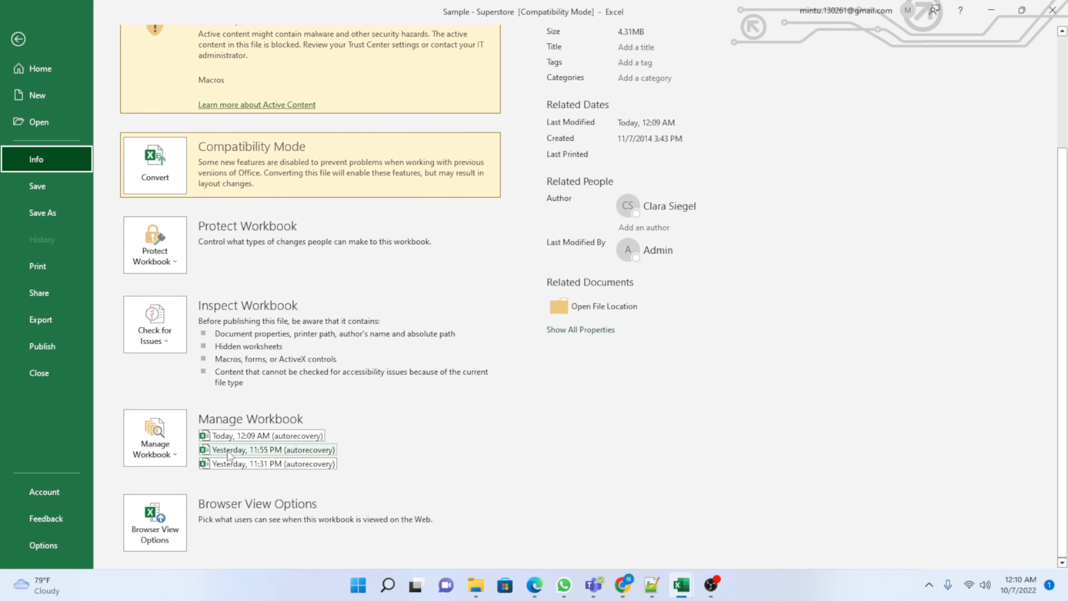
scroll(363, 477, up, 5)
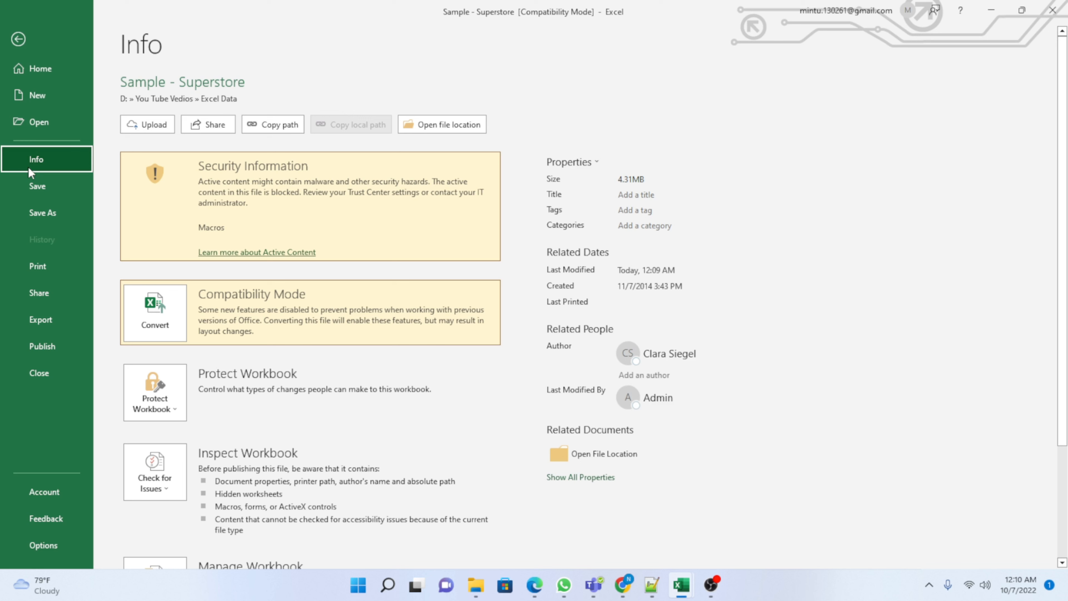
click(44, 191)
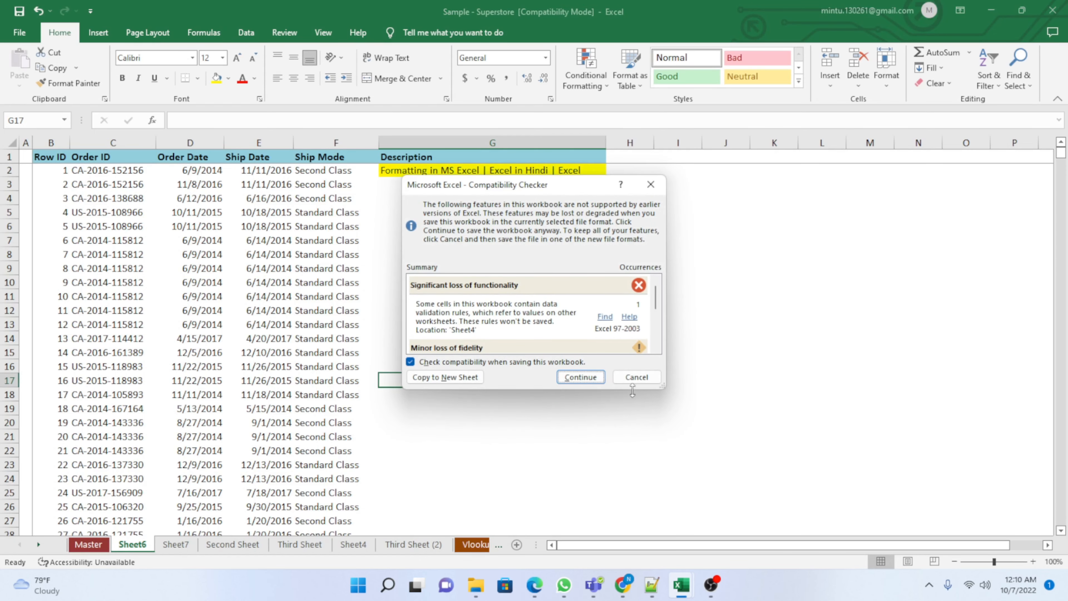
click(581, 377)
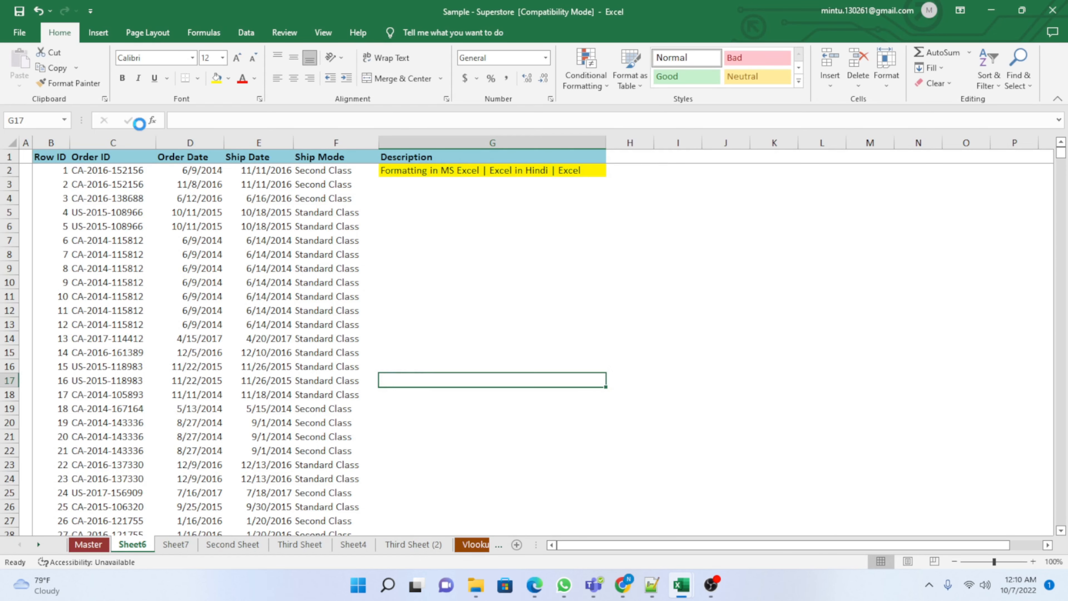
Step: Start saving a copy of the workbook on this PC and choose the Desktop as its folder
click(19, 35)
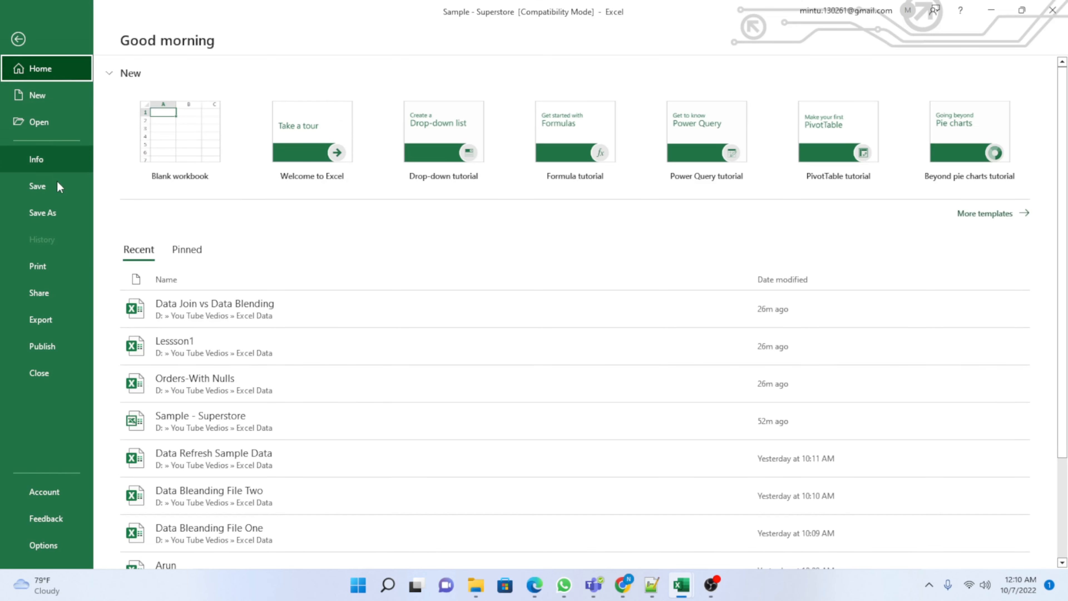
click(42, 213)
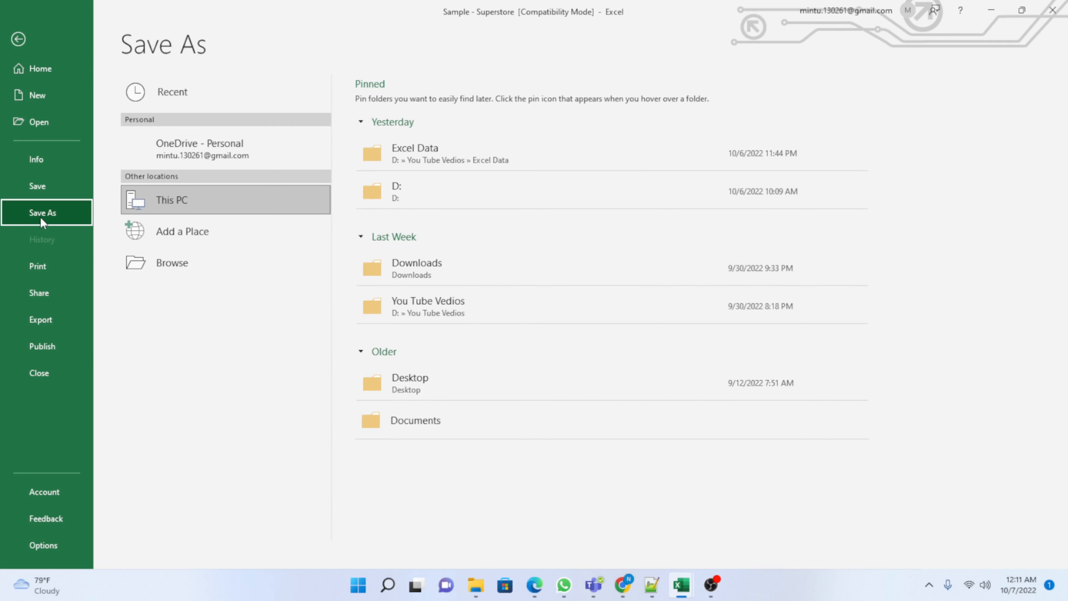
click(195, 206)
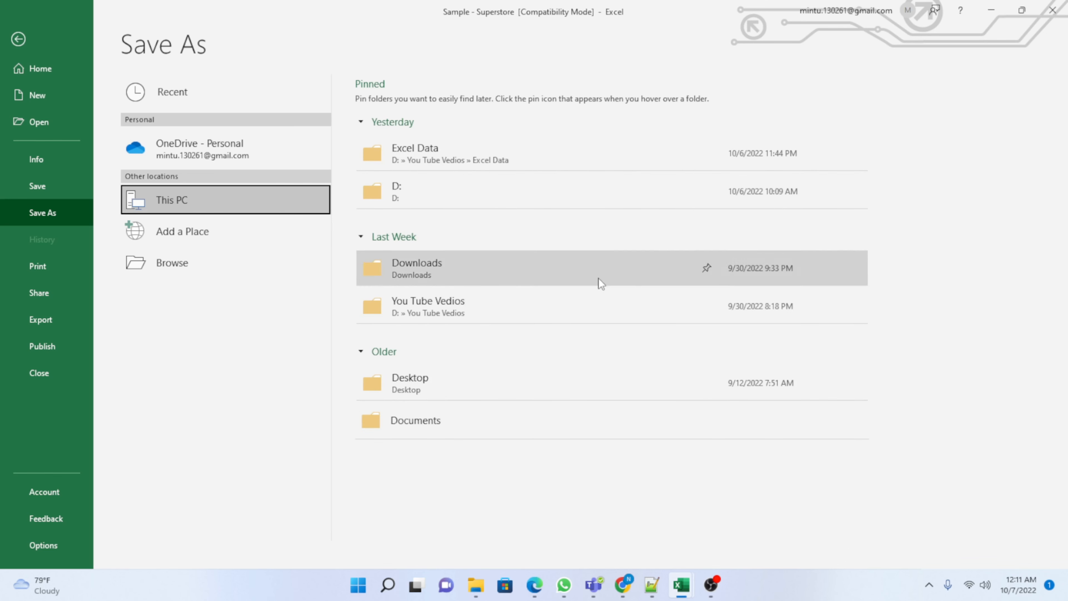
double_click(223, 209)
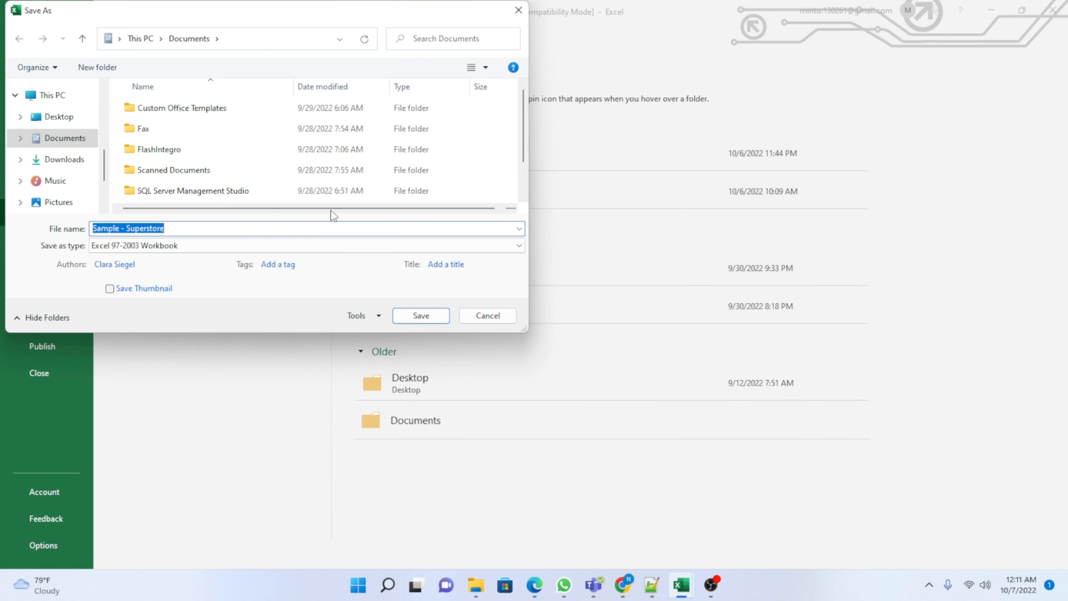
scroll(92, 150, down, 2)
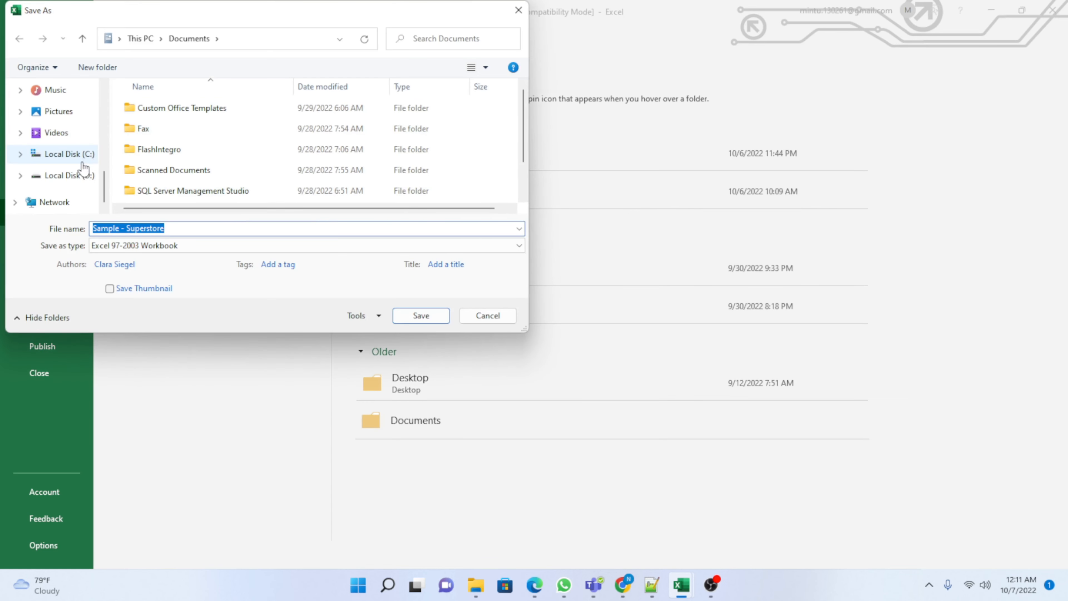
scroll(79, 172, up, 4)
scroll(78, 173, down, 3)
scroll(73, 168, up, 3)
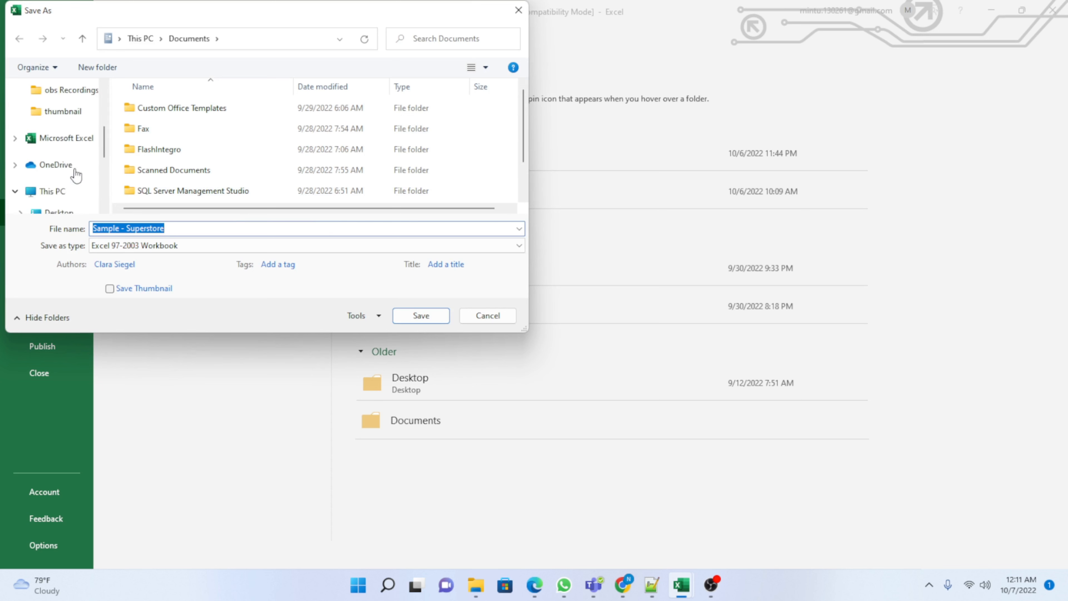
scroll(75, 177, down, 2)
scroll(102, 161, down, 3)
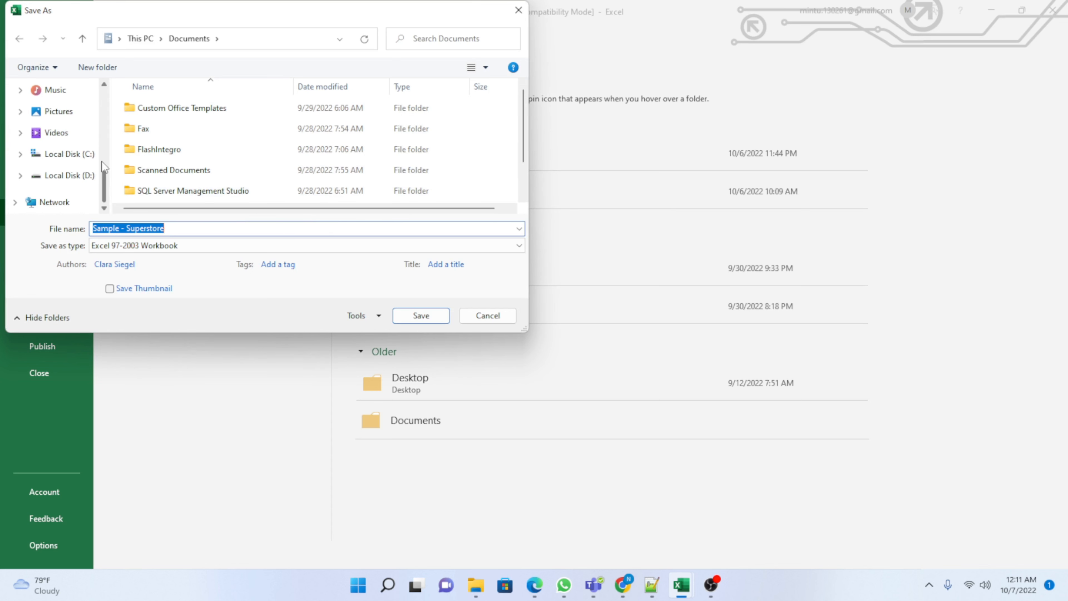
scroll(101, 161, up, 6)
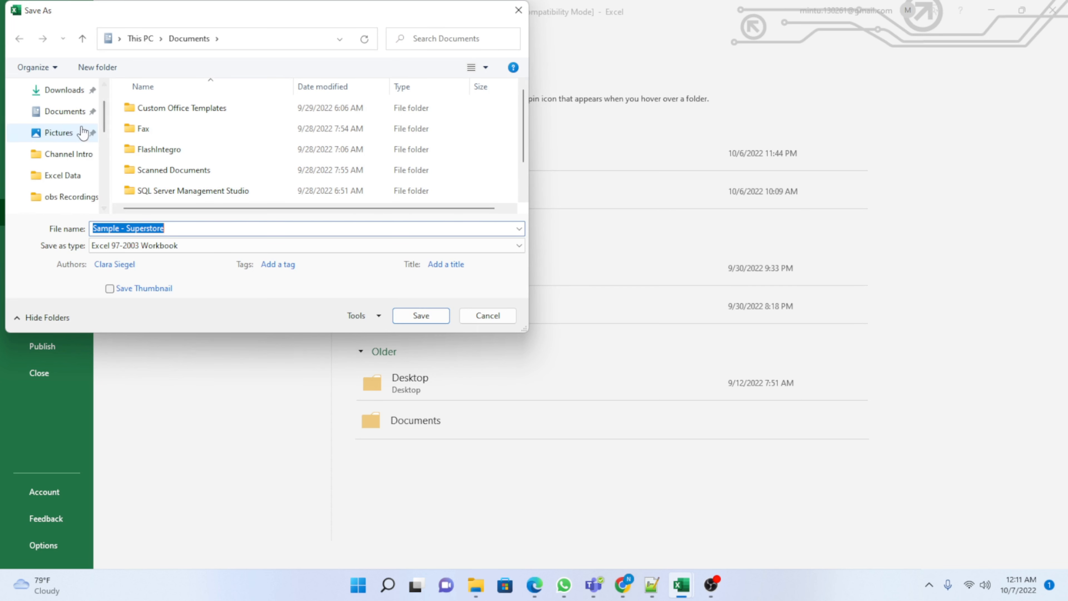
scroll(84, 130, up, 2)
click(66, 120)
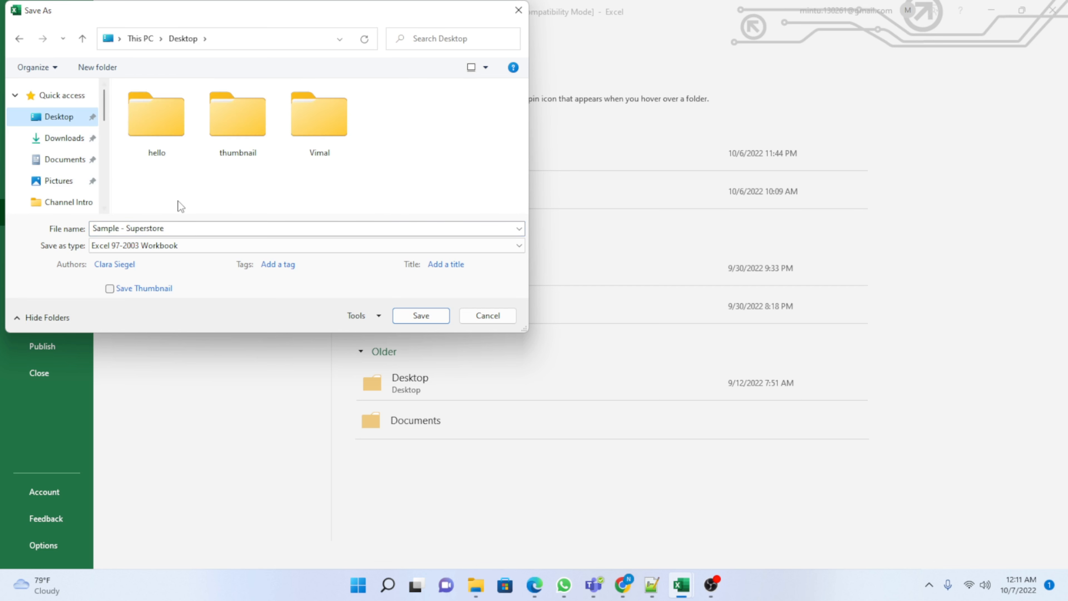
Step: Name the copy Tutorial, set its file type to Excel Workbook and save it as a macro-free workbook
click(138, 230)
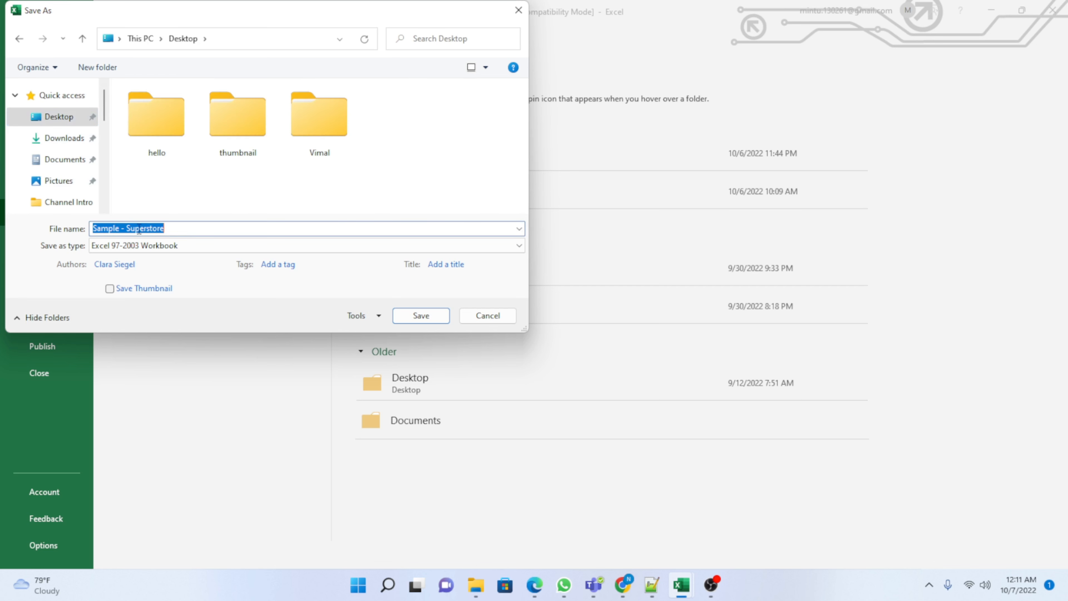
text(To)
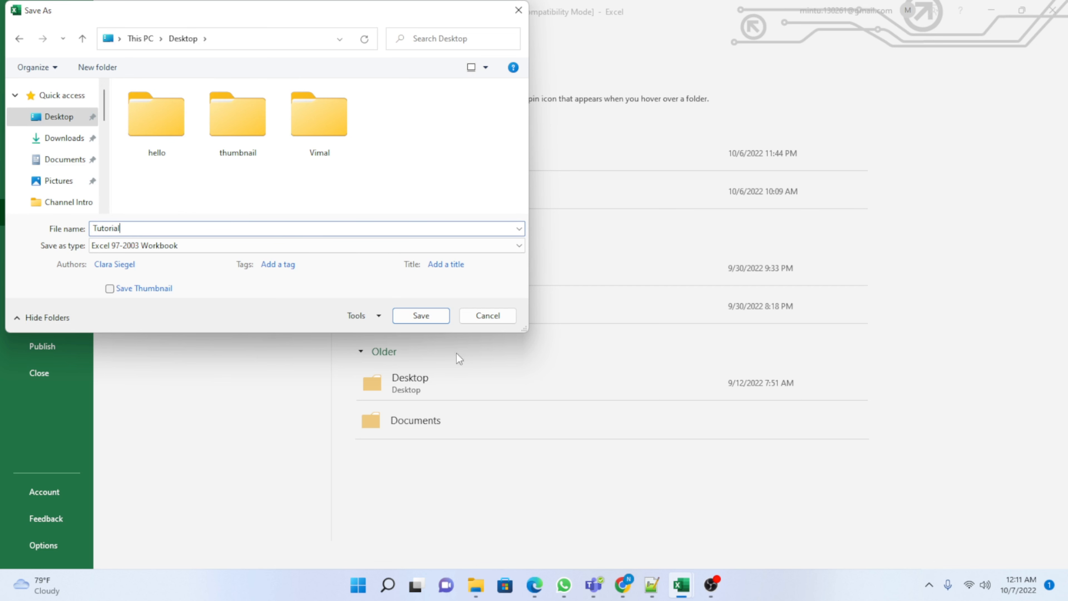
click(126, 246)
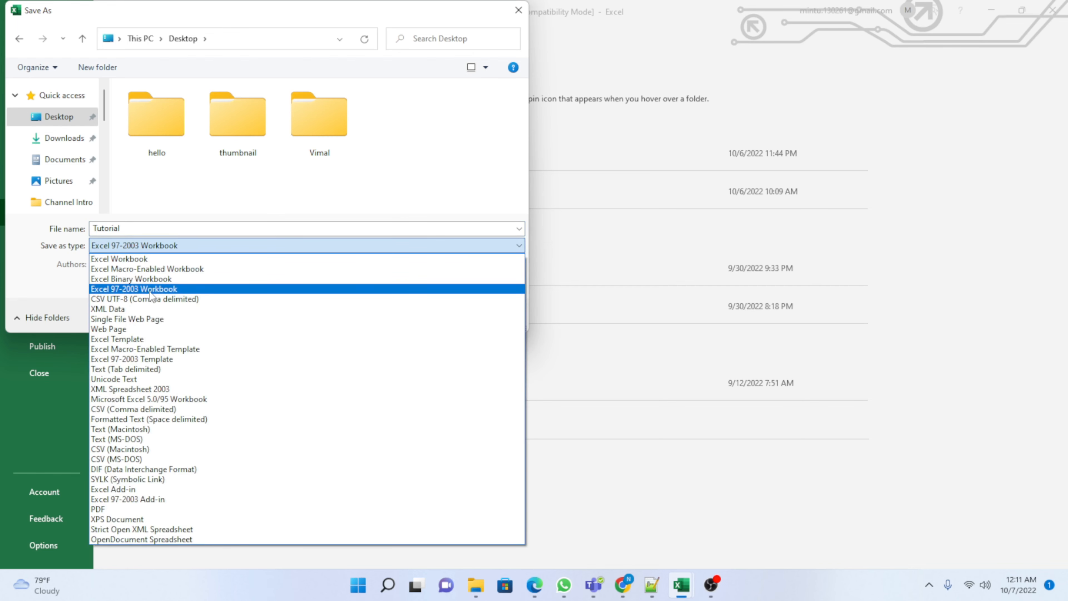
click(134, 259)
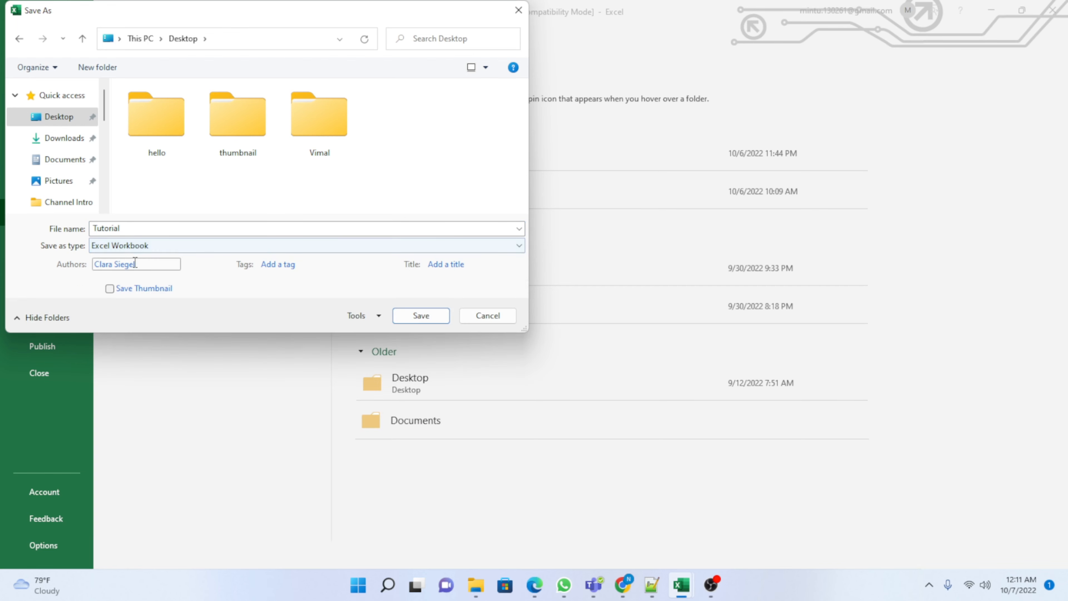
click(424, 317)
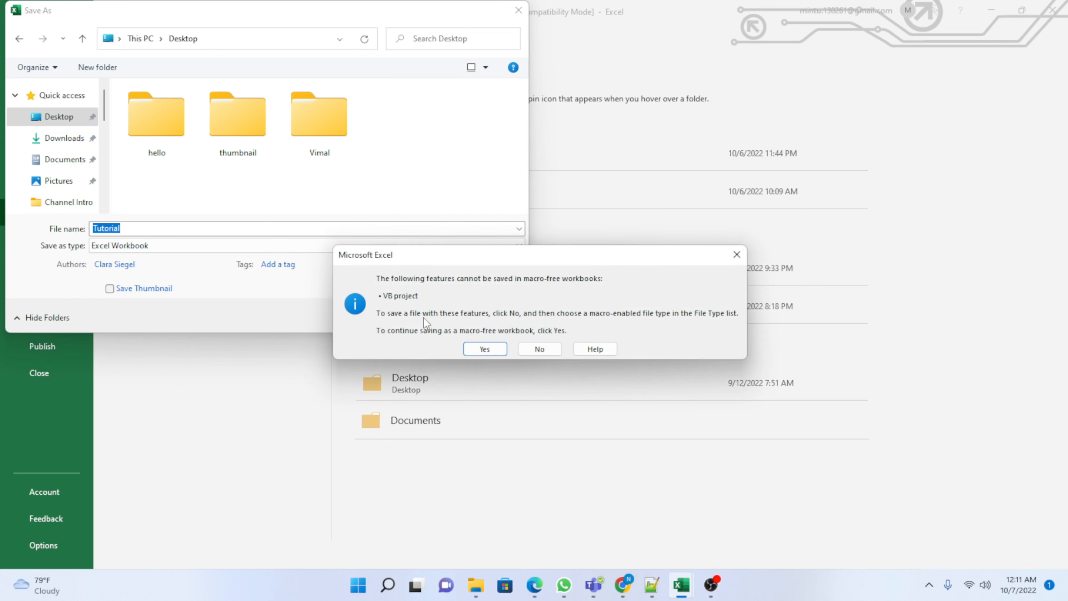
click(490, 351)
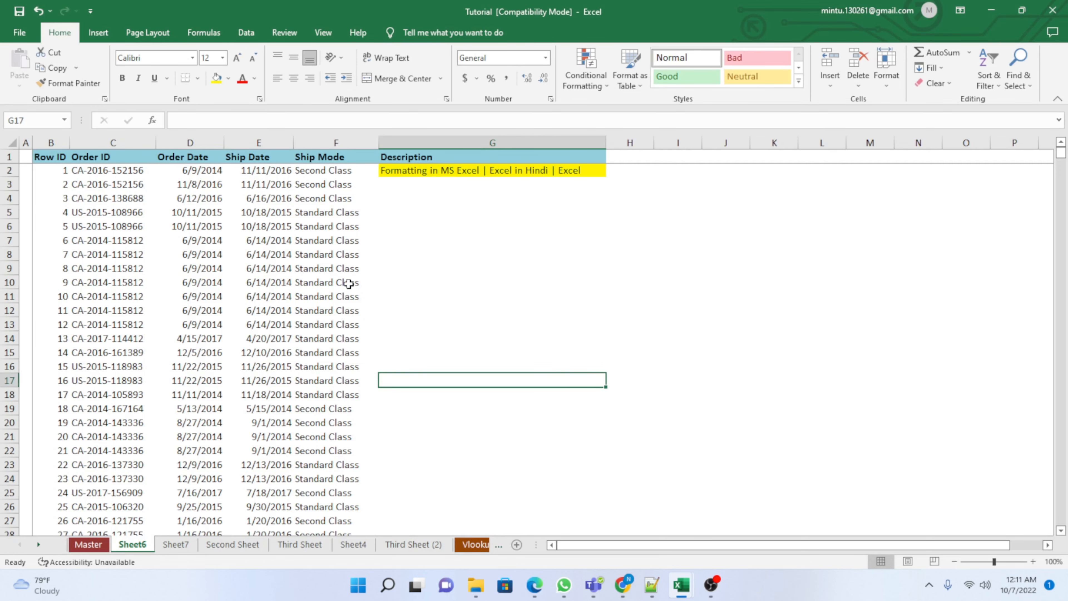
Step: Select cell G9 in Sheet6 of the Tutorial workbook and move the selection down to G12
click(458, 264)
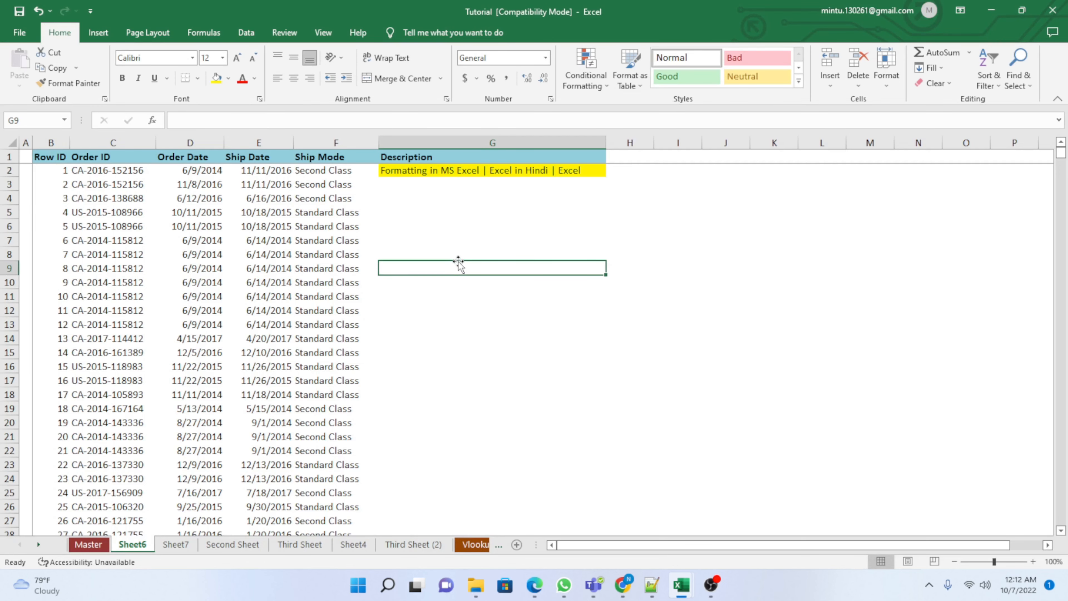
key(Down)
key(Down)
key(Down)
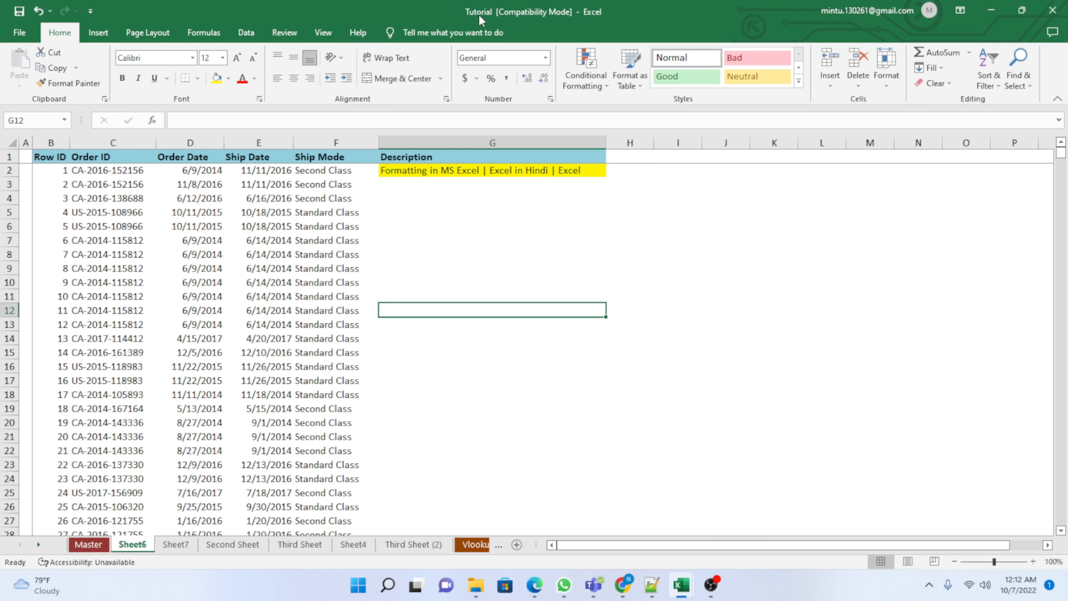
Step: Examine the Tutorial workbook's print settings and preview, and open its sharing options
click(19, 32)
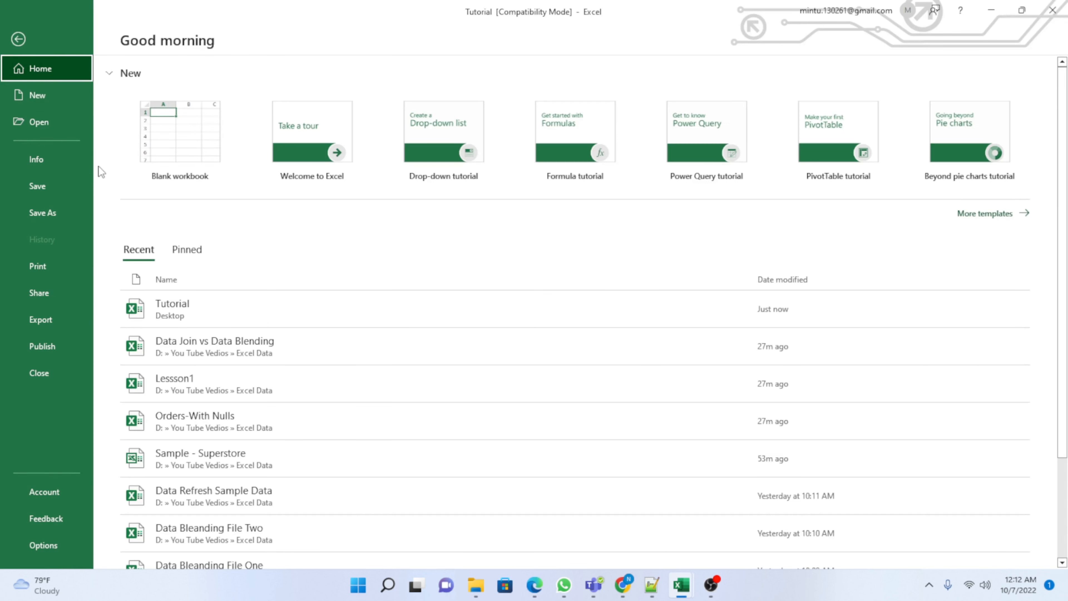
click(37, 269)
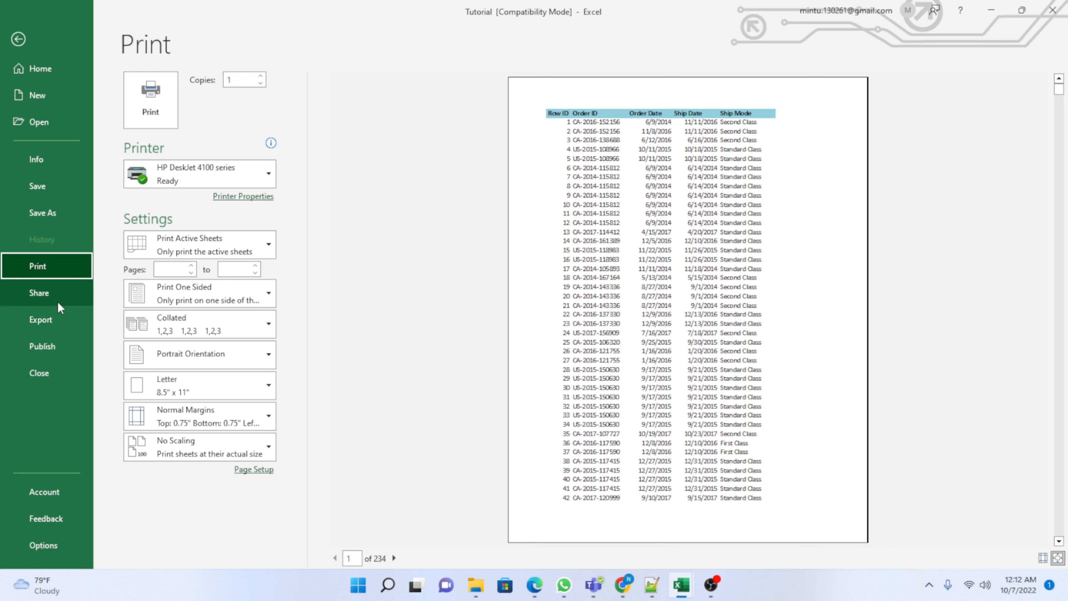
click(51, 297)
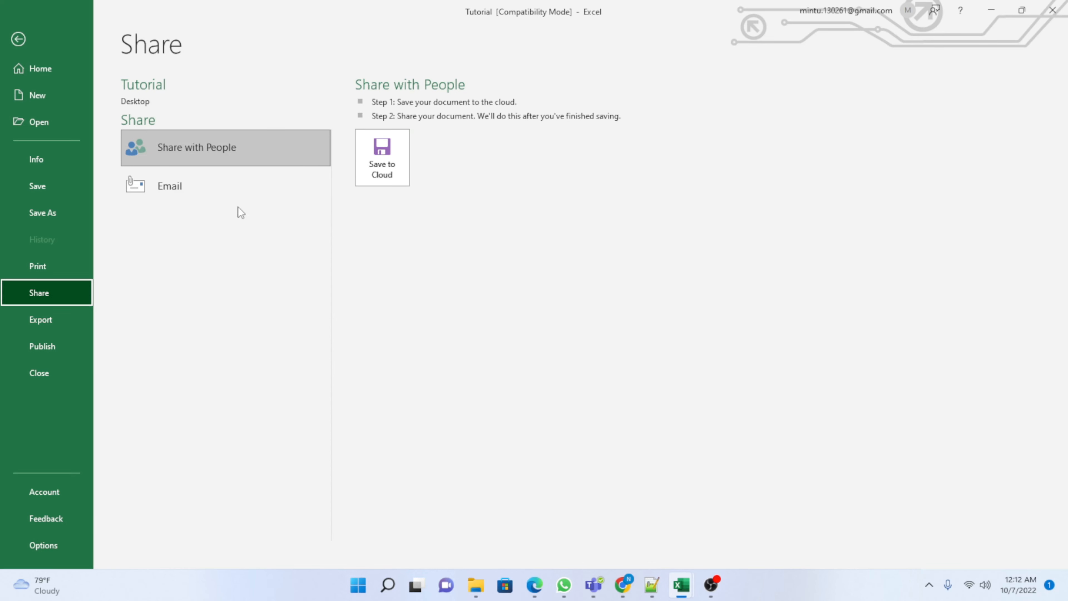
Step: Start an email with the Tutorial workbook sent as an attachment, and close the message unsent
click(181, 187)
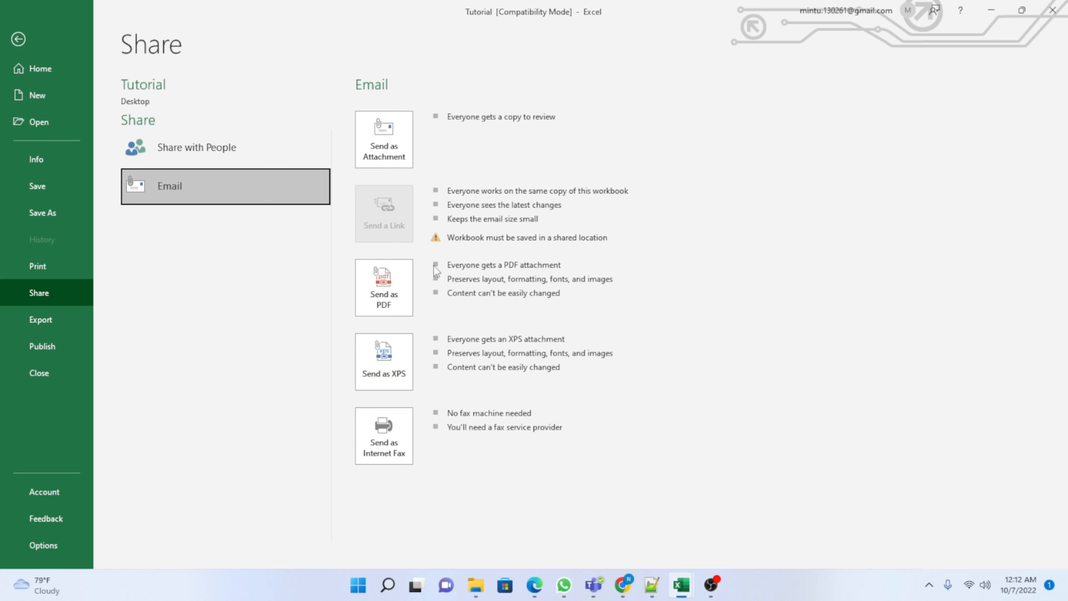
click(387, 149)
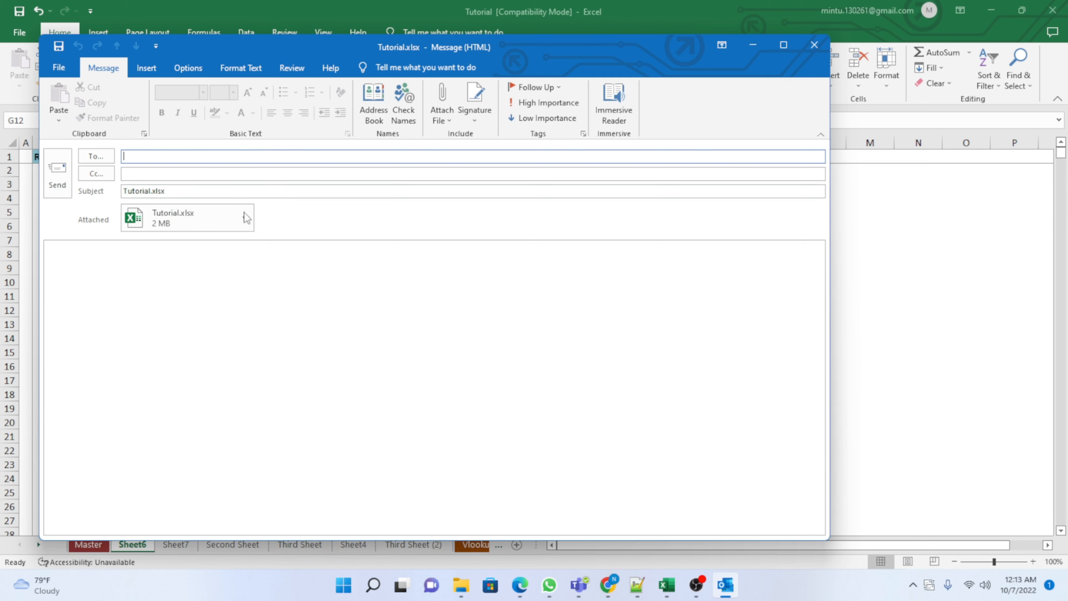
click(814, 45)
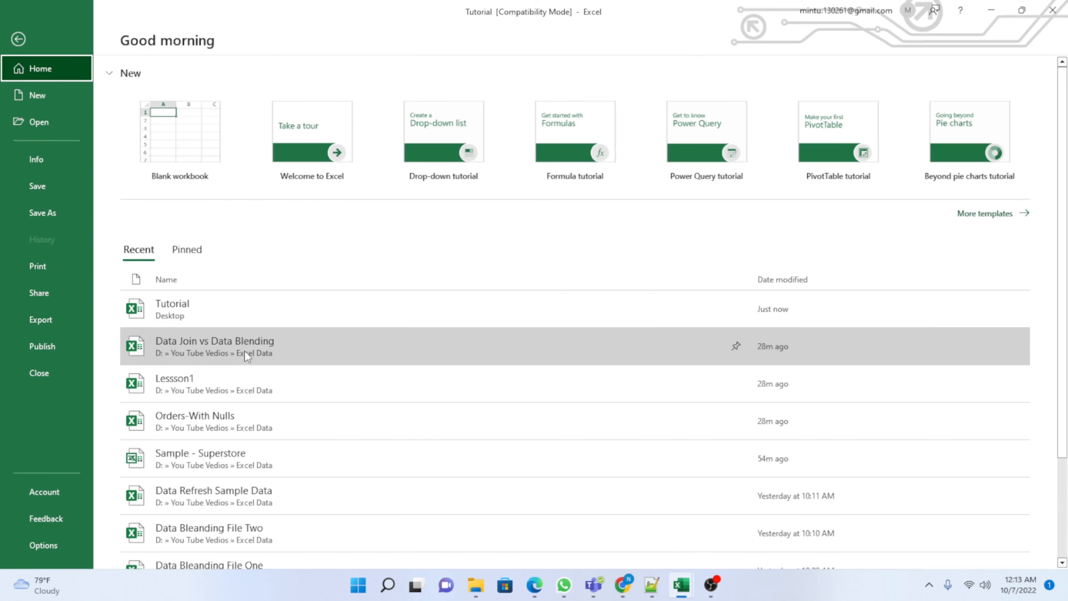
Step: Review the Publish to Power BI page and open the Excel Options dialog
click(42, 352)
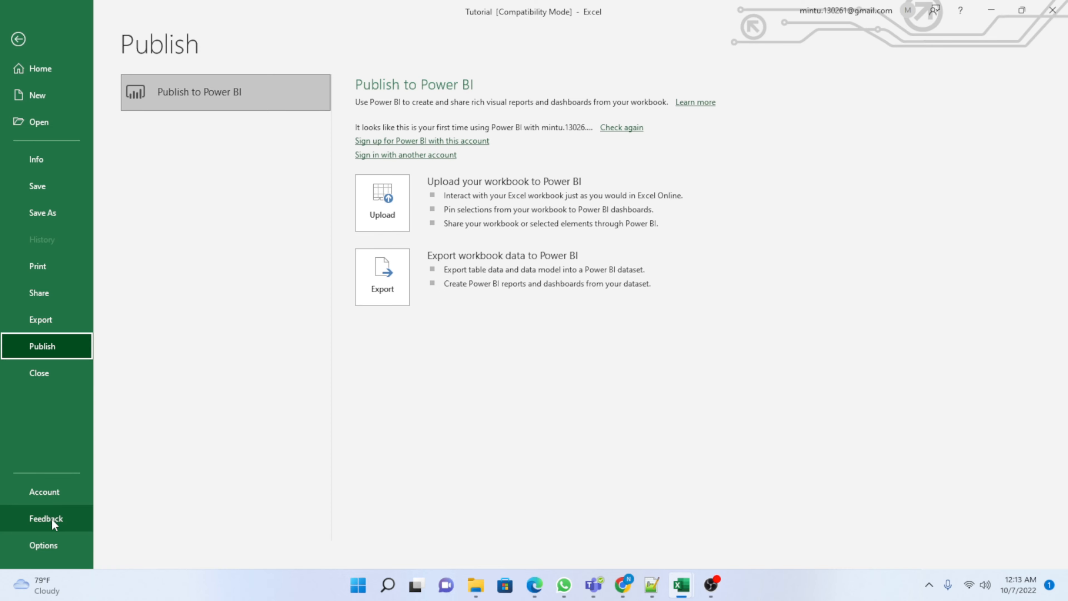
click(46, 547)
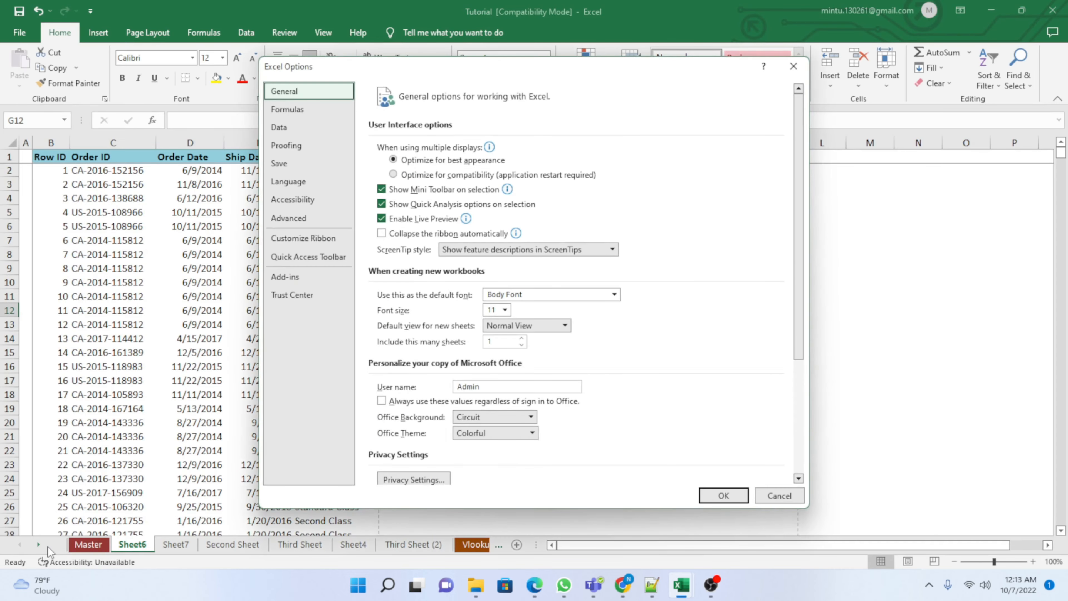